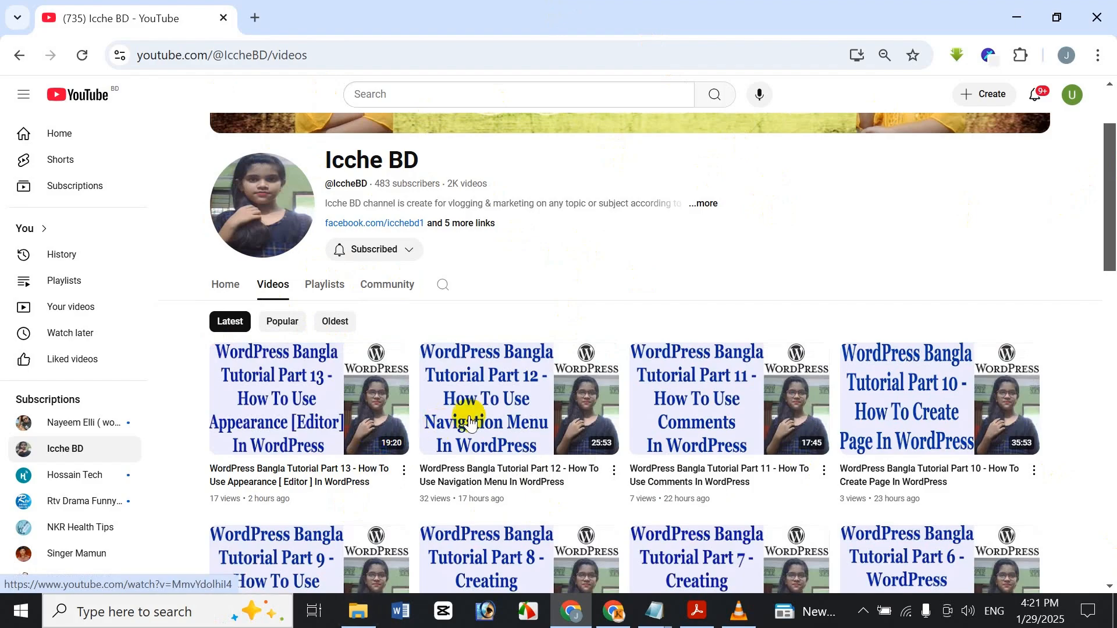
View the WordPress login page at hbonline.xyz/admin in a new tab, and leave a blank tab in its place
left_click_drag(1111, 196, 1112, 110)
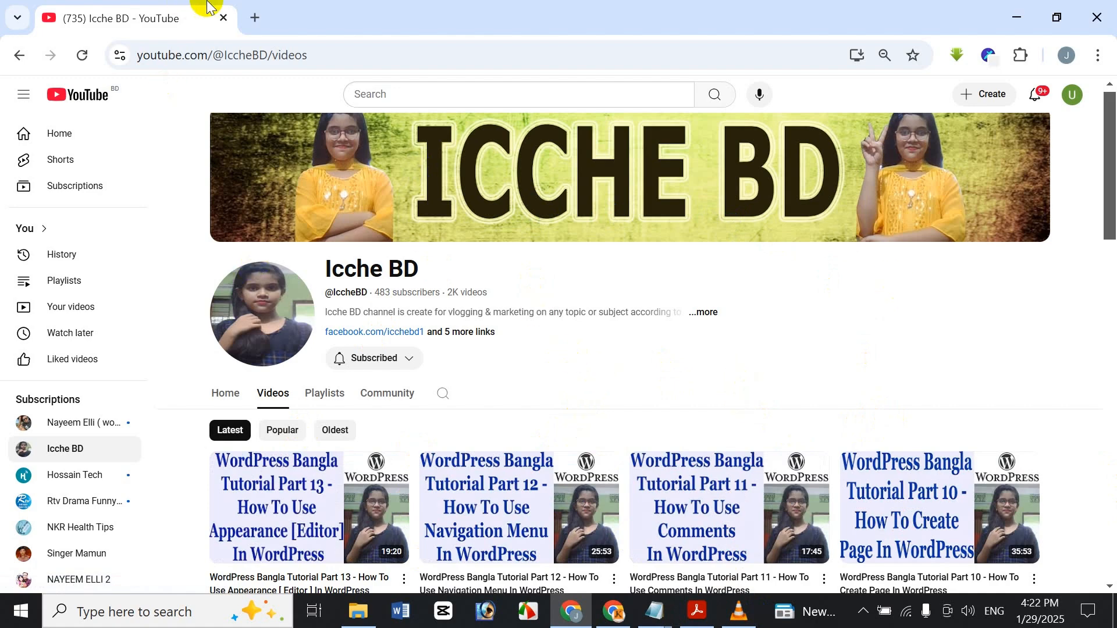
left_click(251, 13)
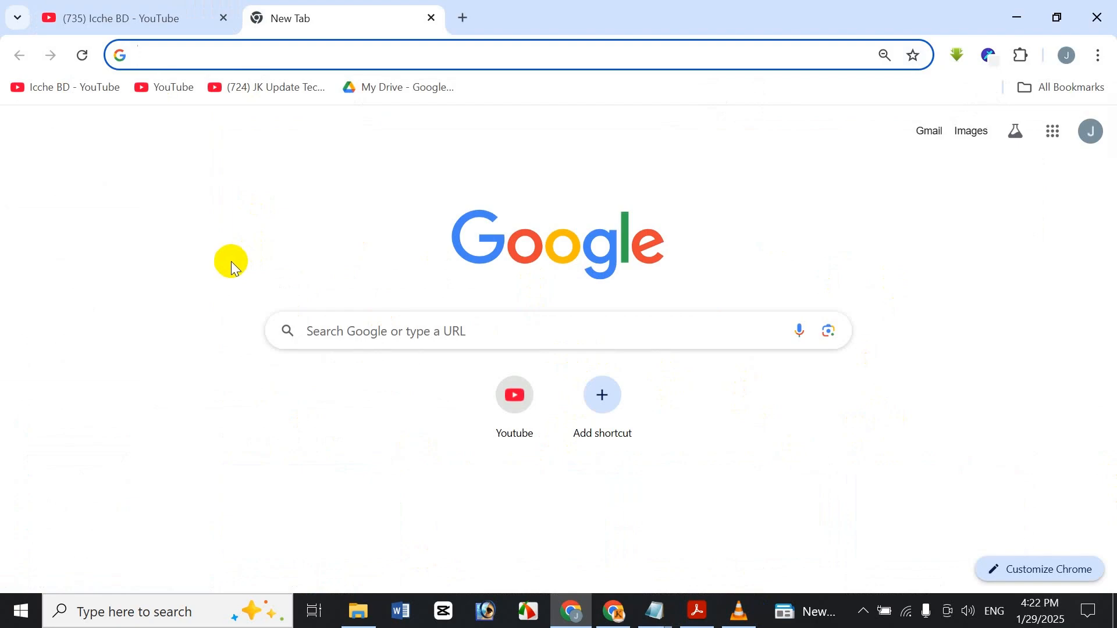
type("h")
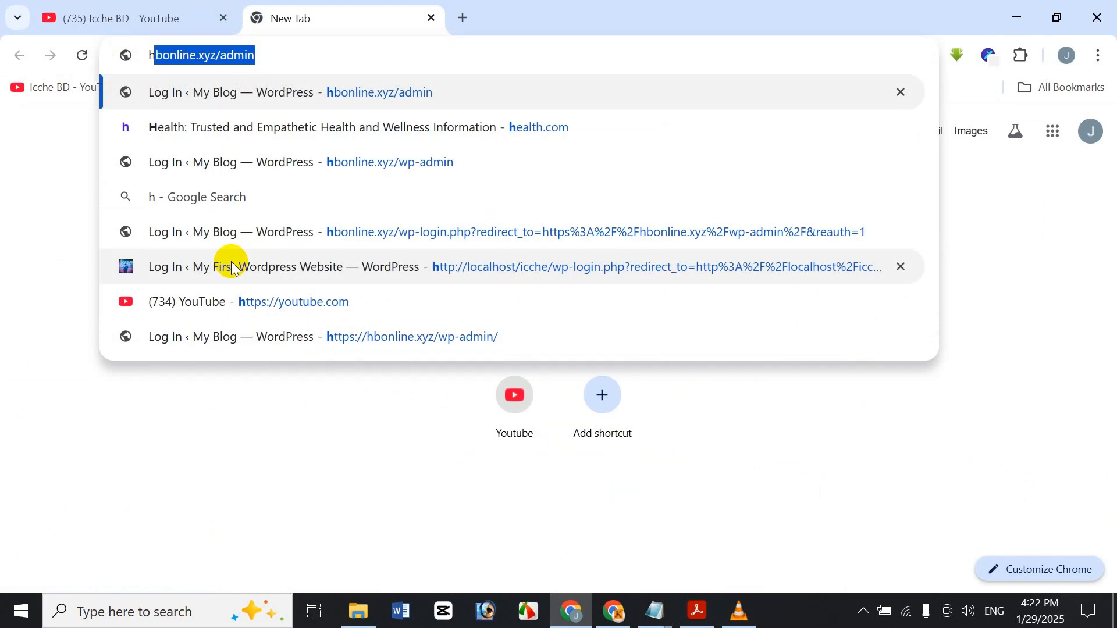
key("Right")
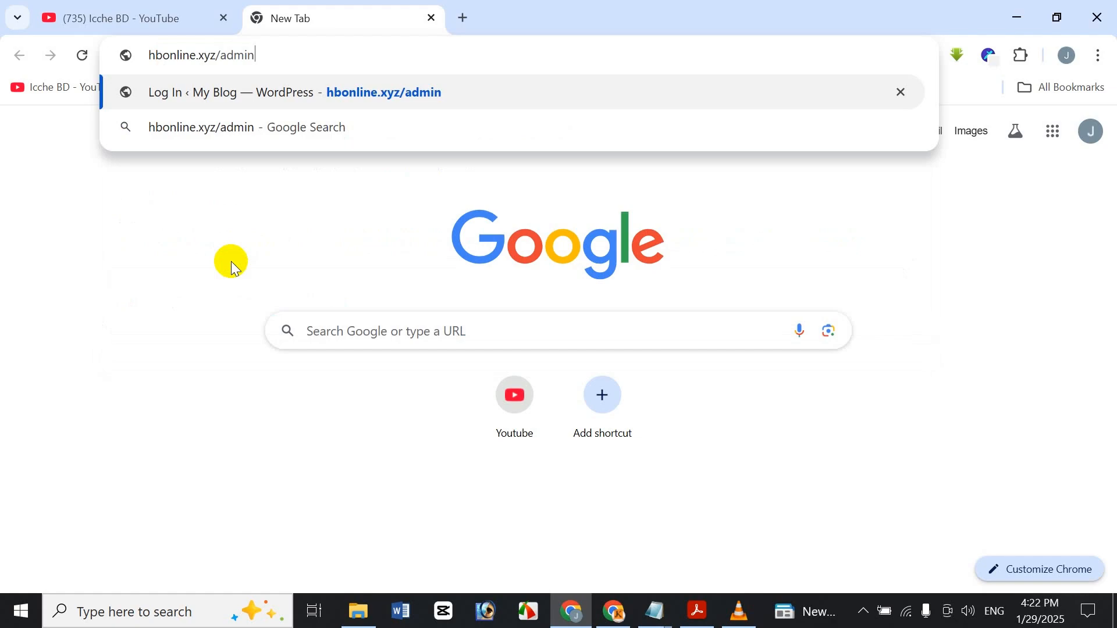
key("Return")
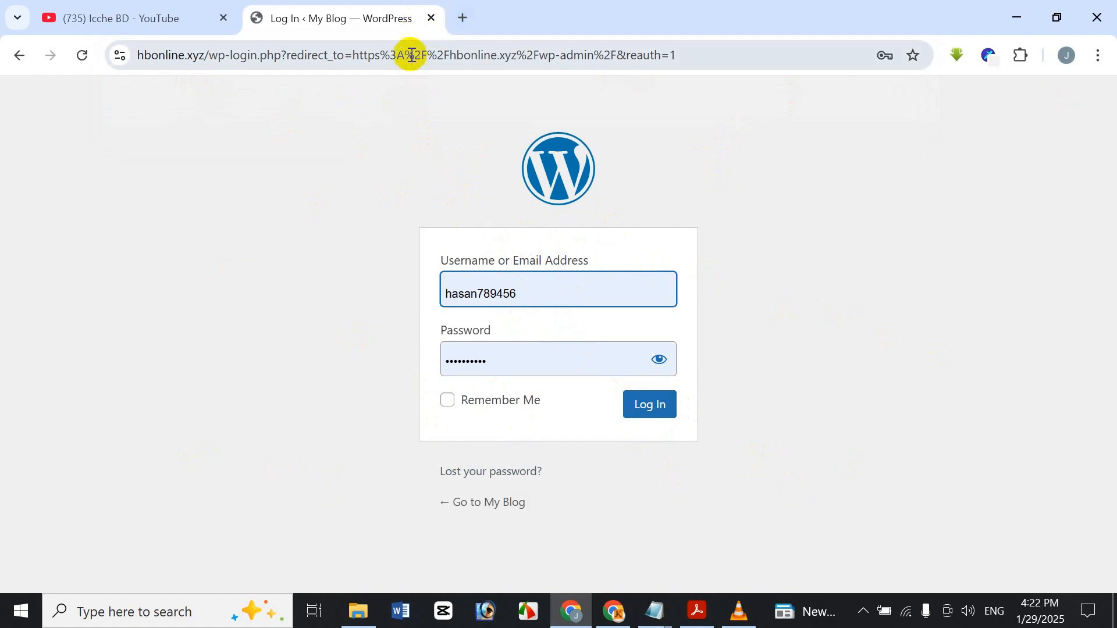
left_click(461, 17)
left_click(433, 18)
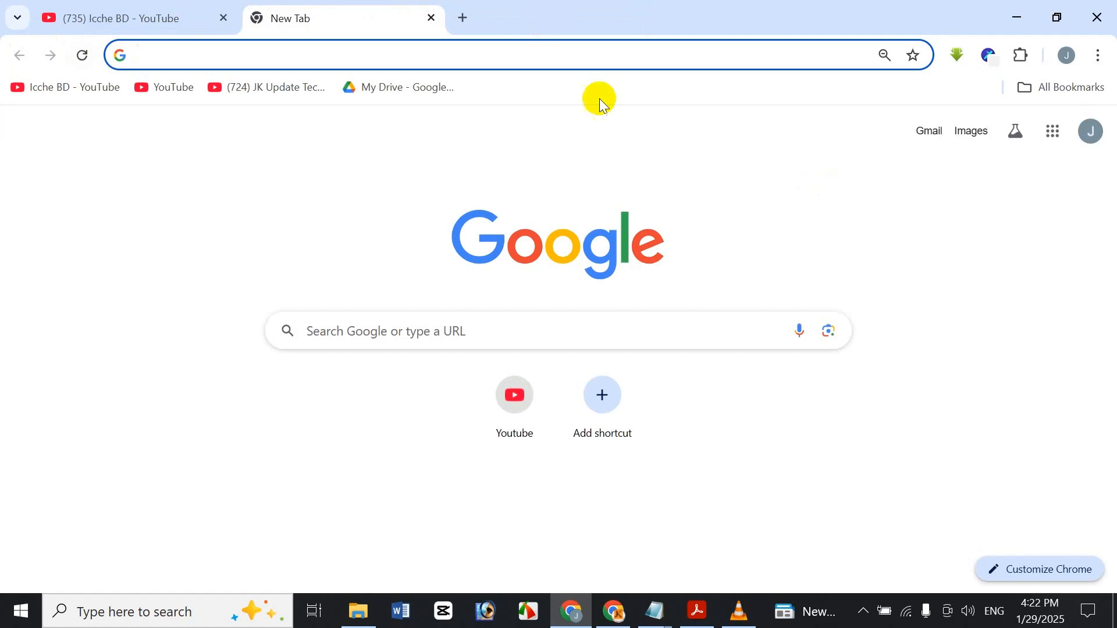
Look through the WordPress Bangla Tutorial videos on the Icche BD channel page and return to the blank tab
left_click(174, 8)
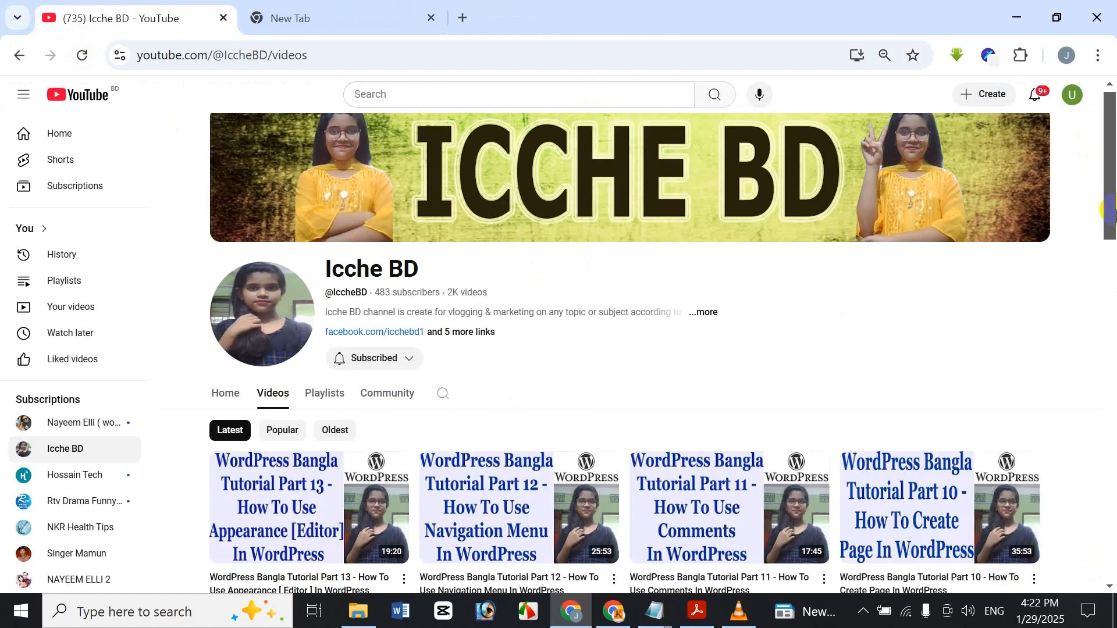
left_click_drag(1111, 189, 1083, 310)
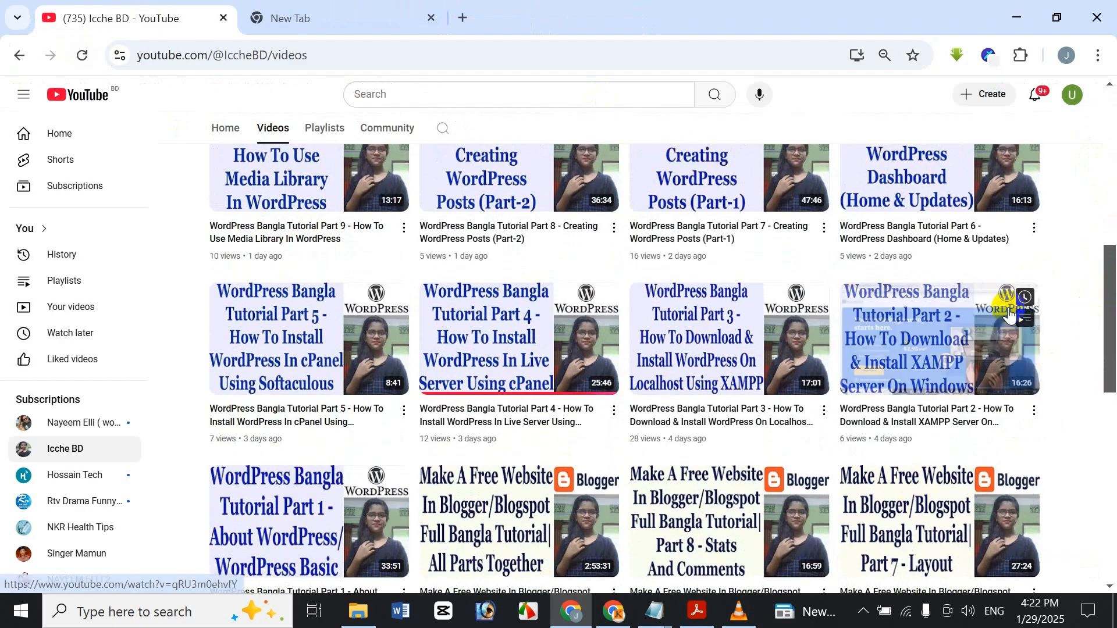
left_click_drag(1109, 314, 1114, 146)
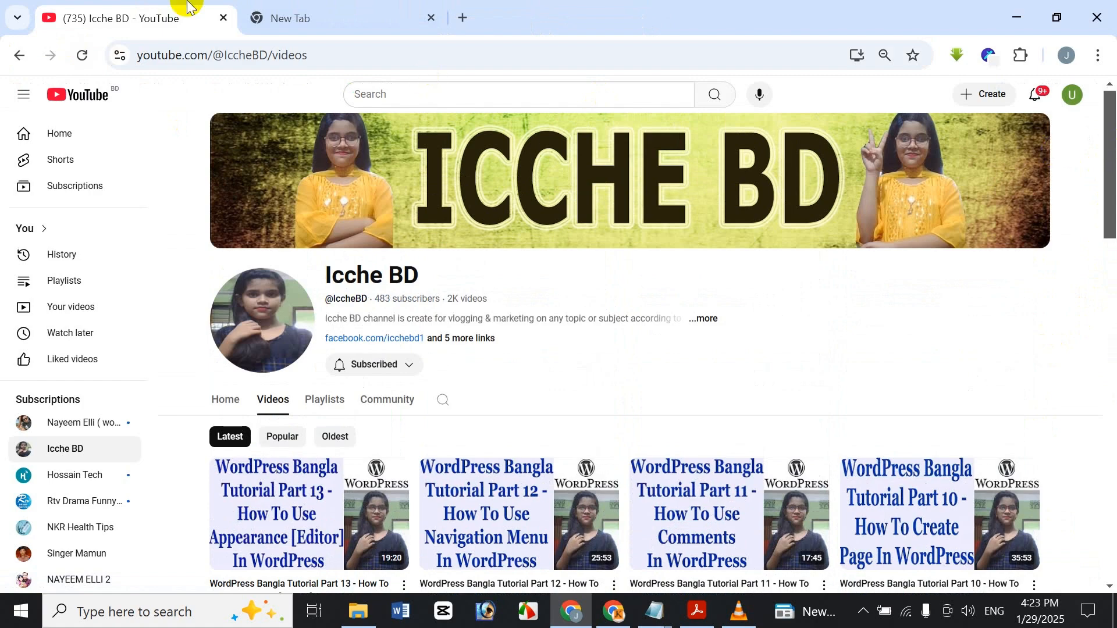
left_click(257, 8)
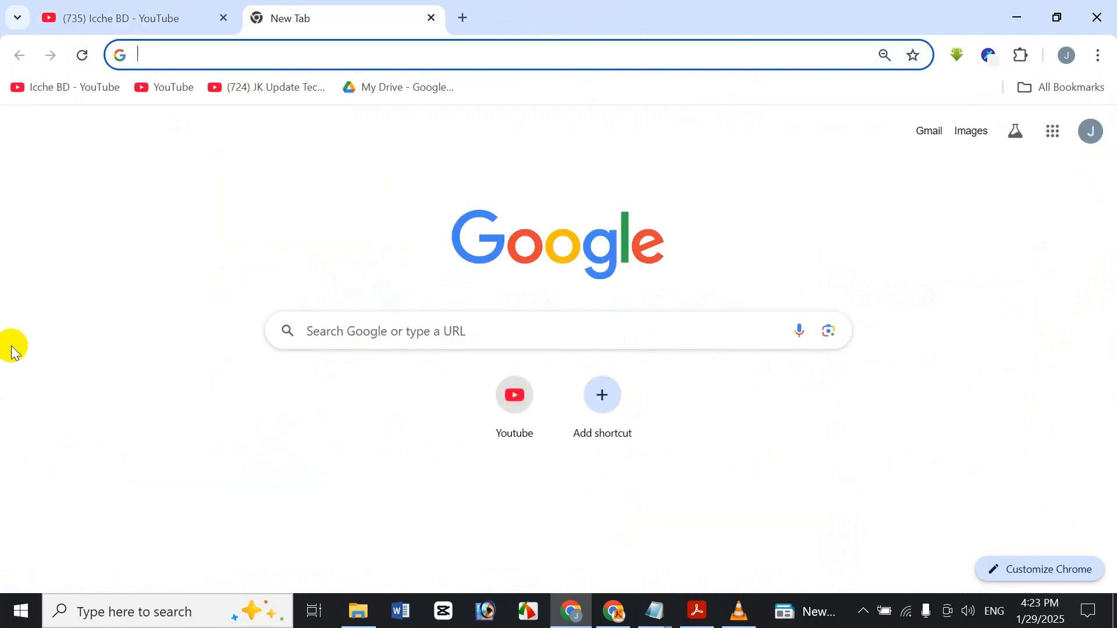
Search Windows for "xampp" and open the XAMPP Control Panel
left_click(138, 619)
type("xa")
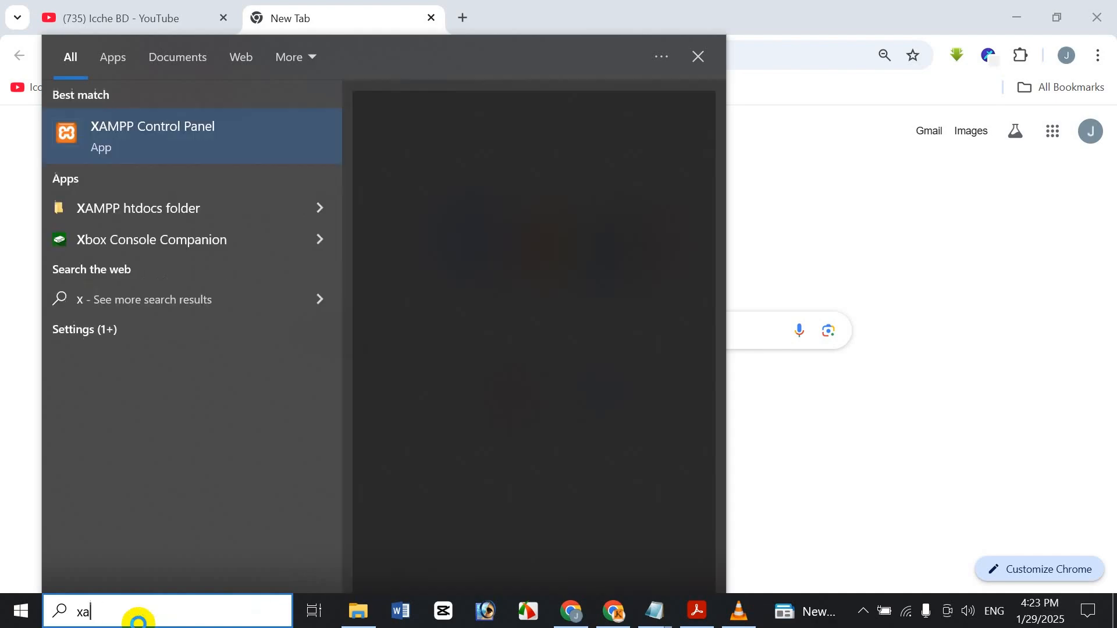
type("mpp")
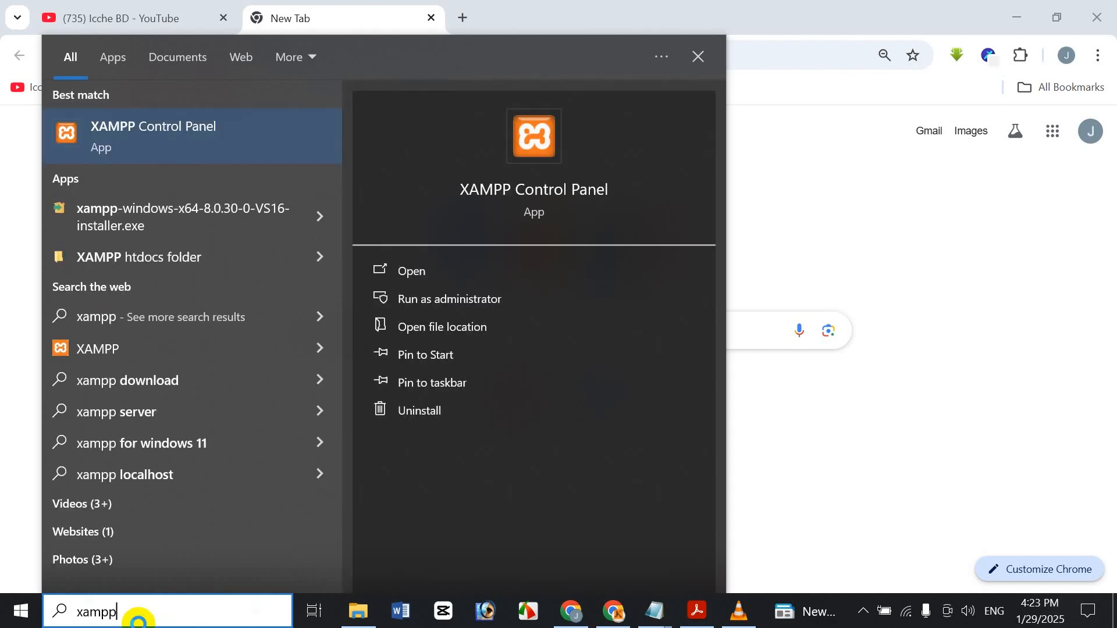
left_click(522, 150)
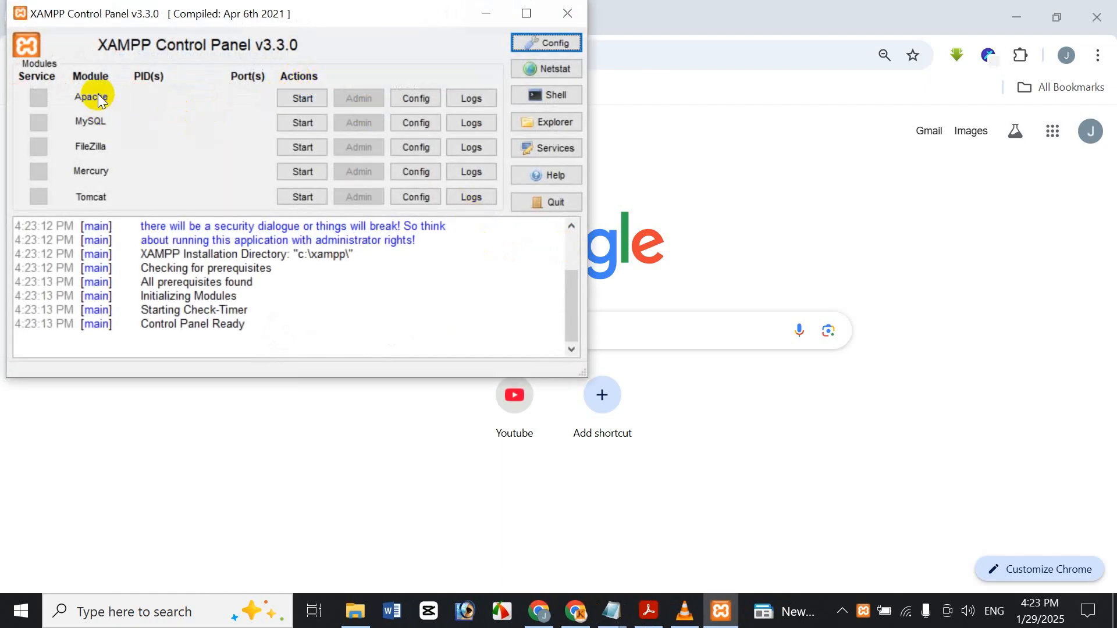
Start the Apache and MySQL modules and minimize the XAMPP Control Panel
left_click(318, 98)
left_click(303, 123)
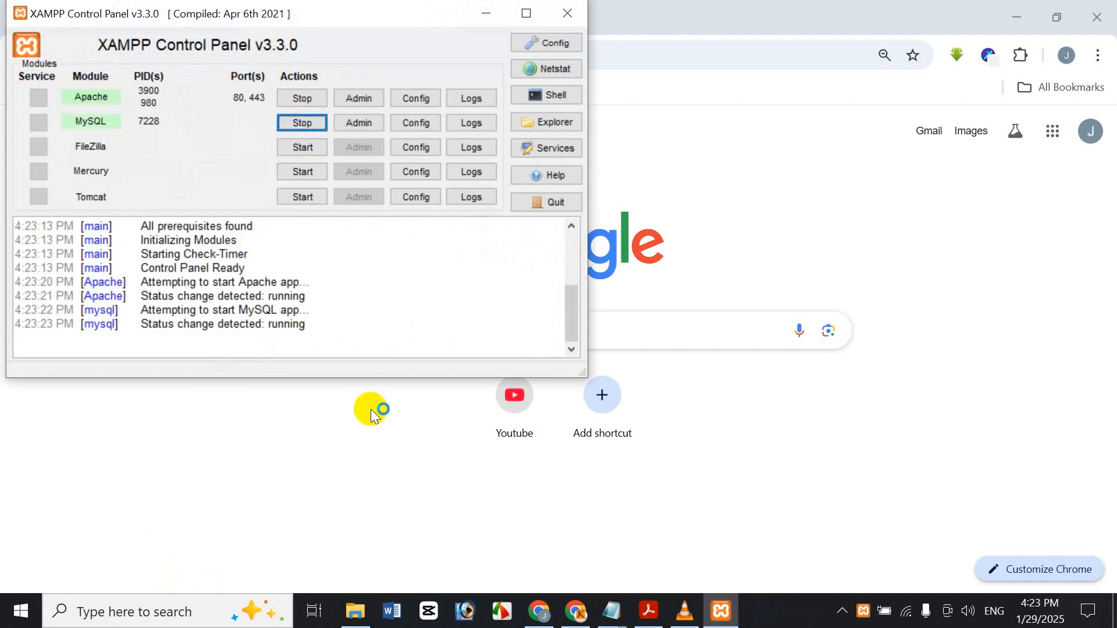
left_click(481, 13)
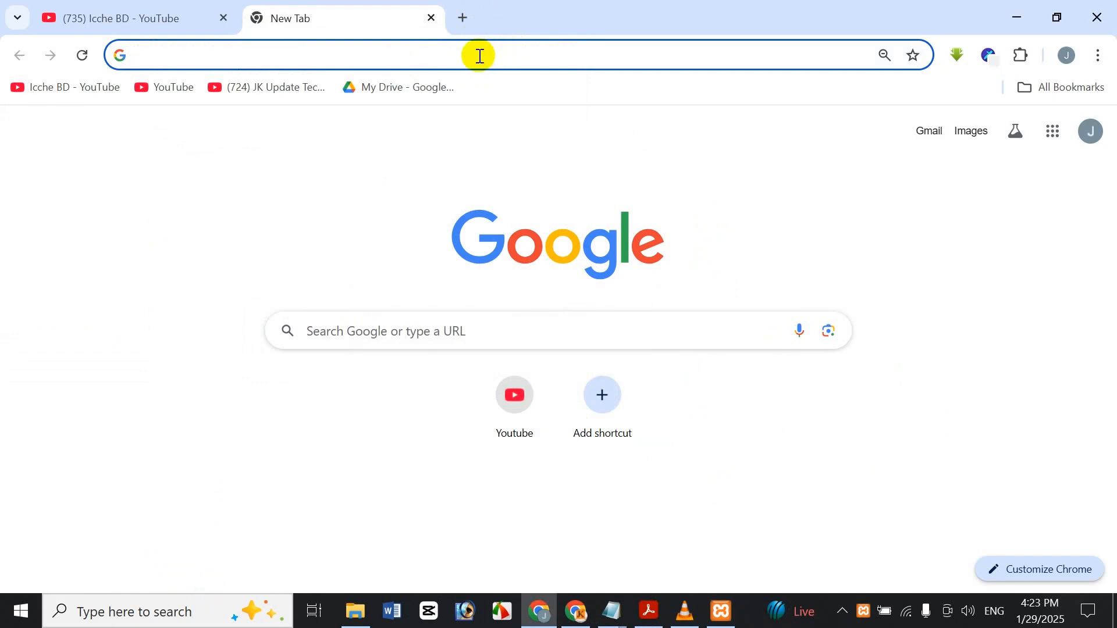
Switch to the browser and open the local WordPress dashboard at localhost/icche/admin
type("localhost/icche/admin")
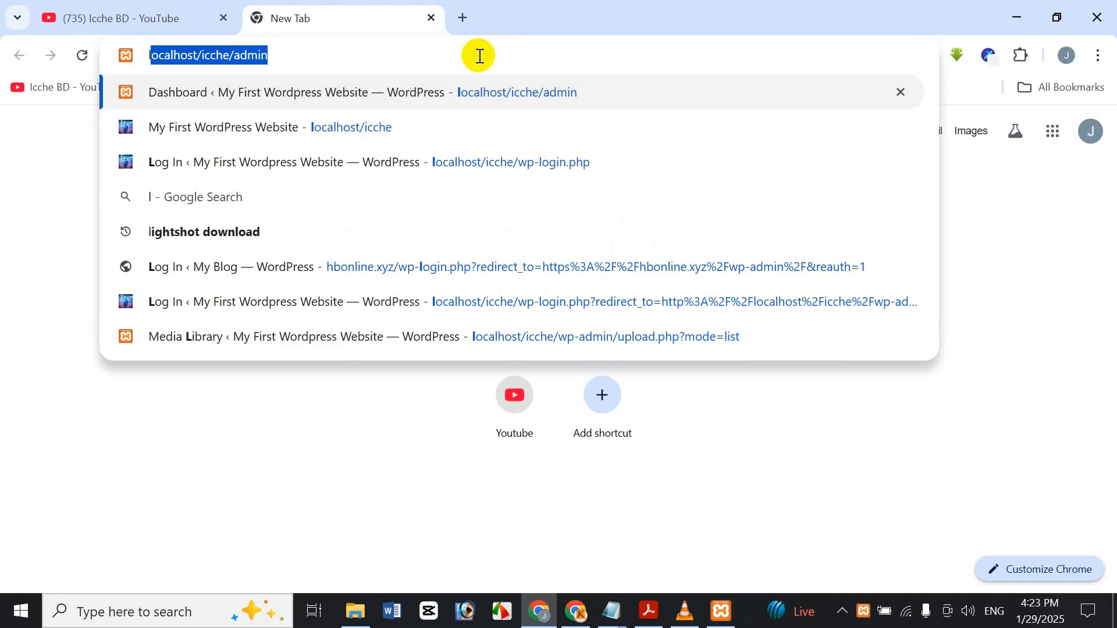
left_click(309, 55)
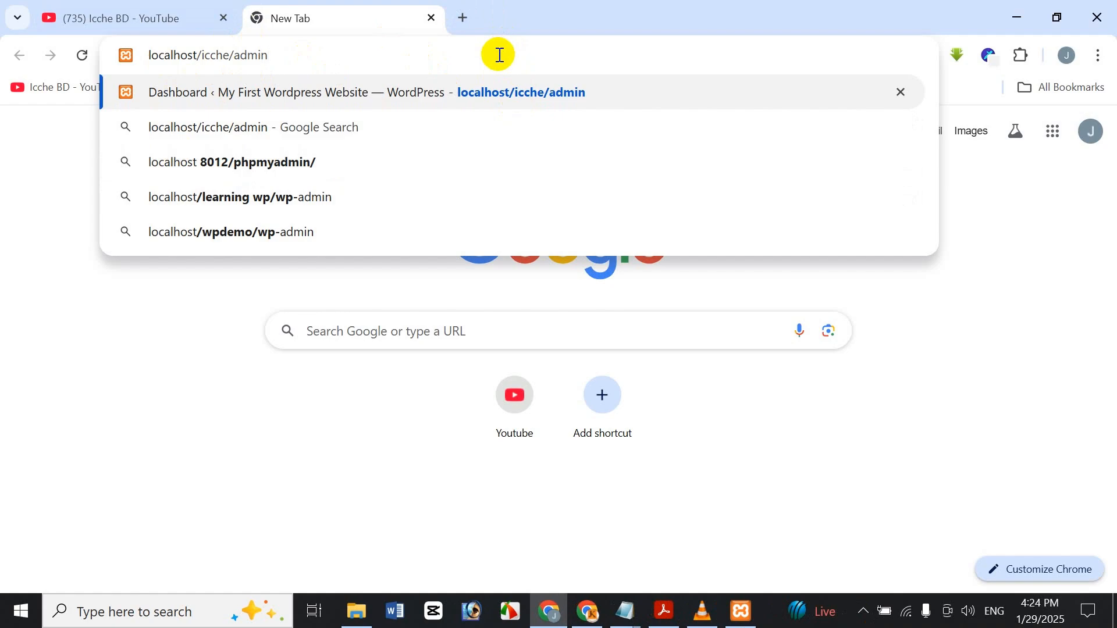
key("Return")
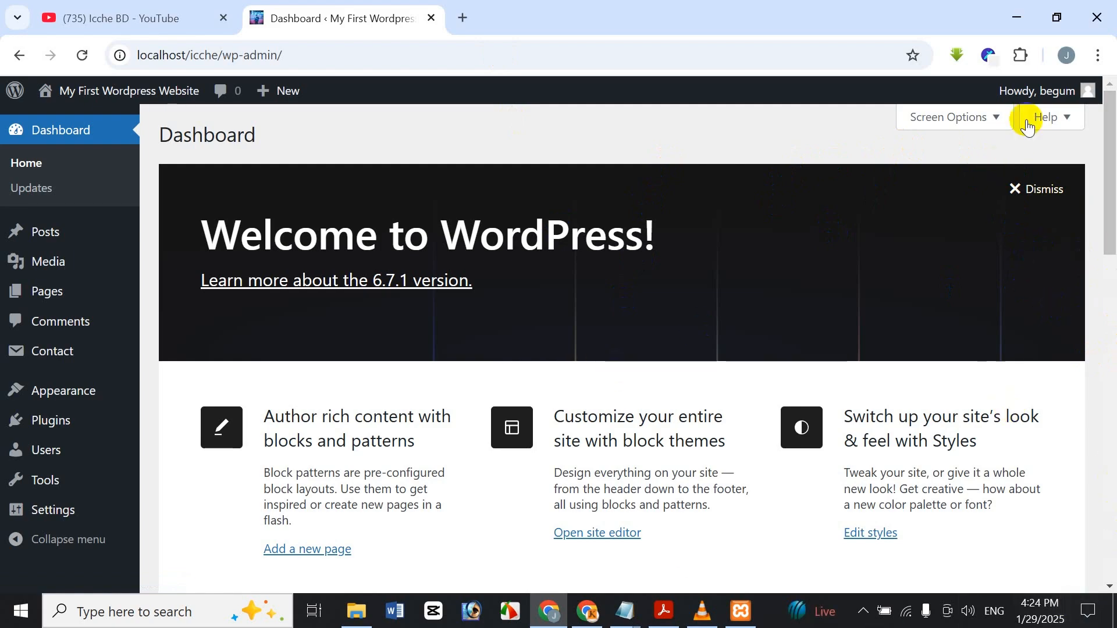
Log out of the WordPress dashboard and log back in with the administrator's username and the account password
mouse_move(1067, 92)
left_click(985, 161)
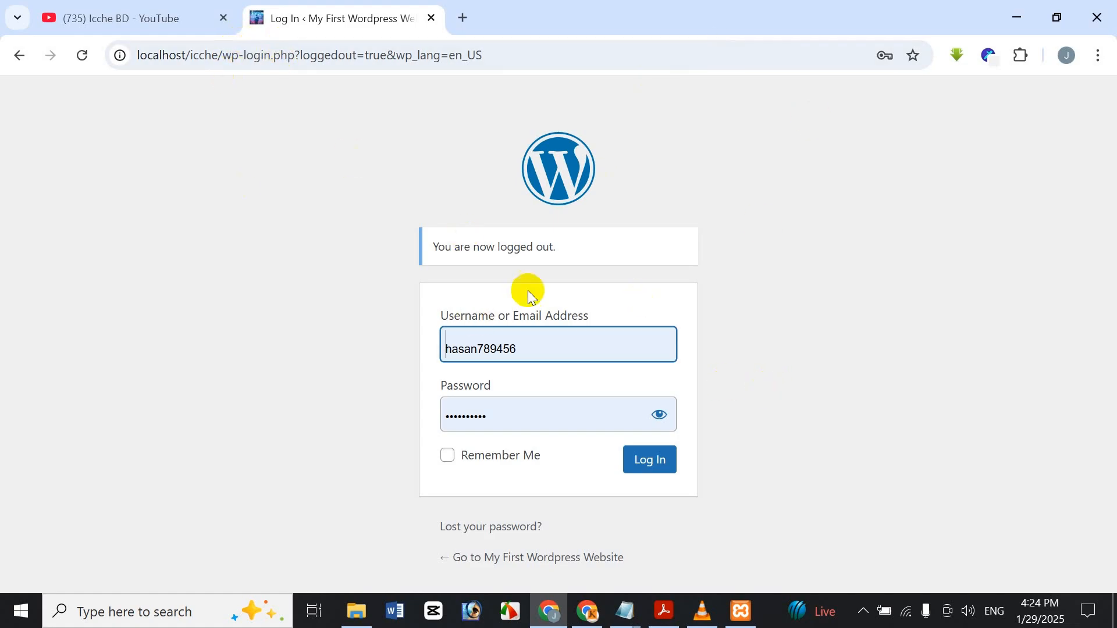
left_click_drag(573, 352, 239, 332)
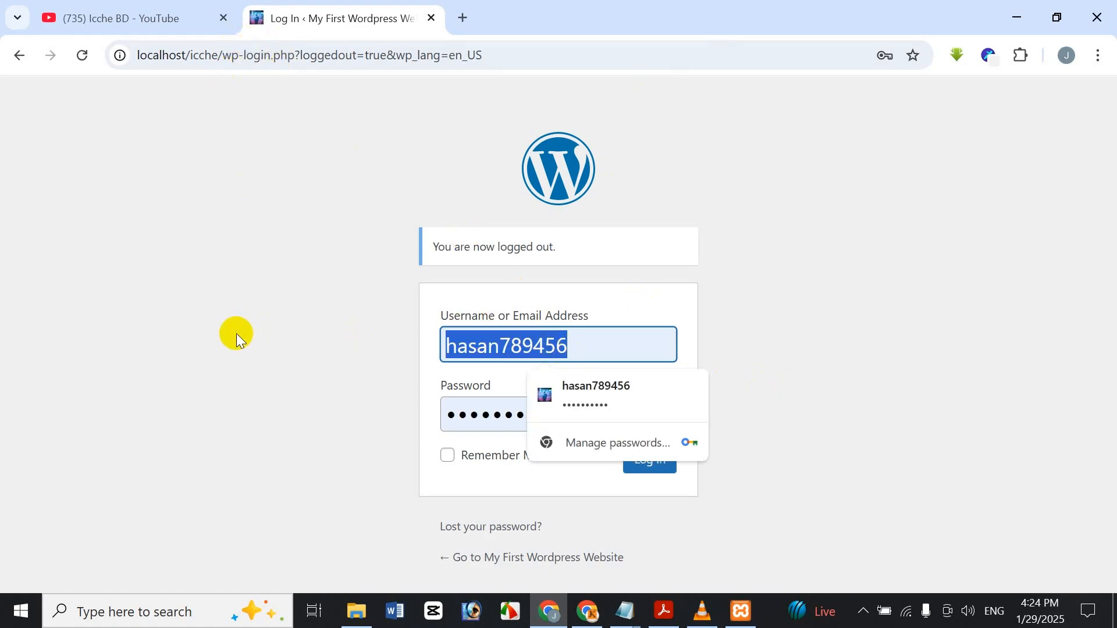
type("begum")
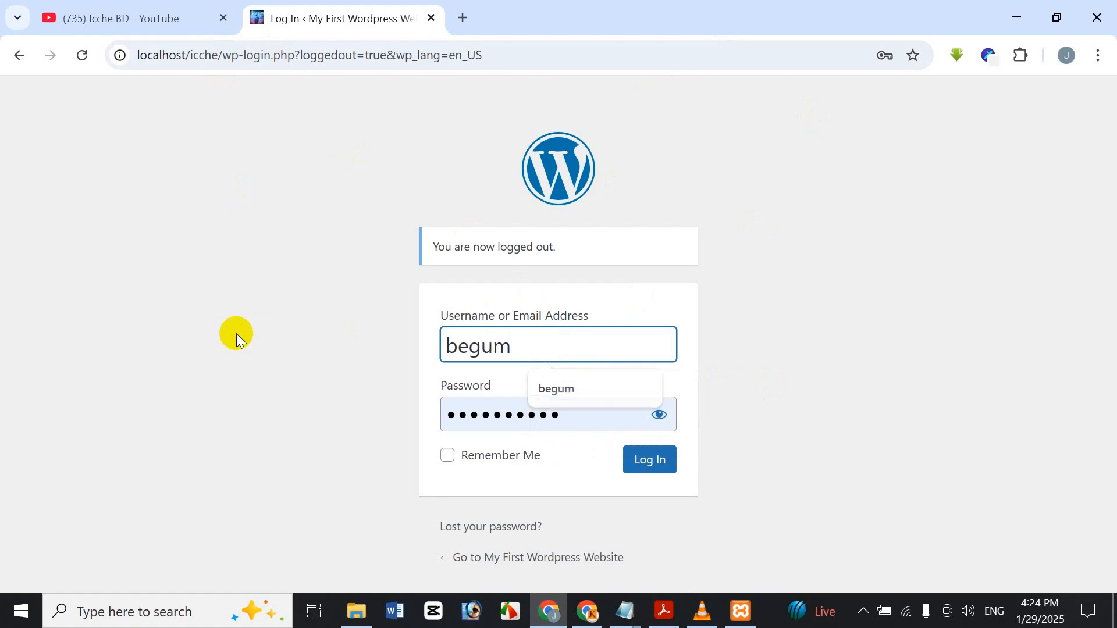
double_click(586, 407)
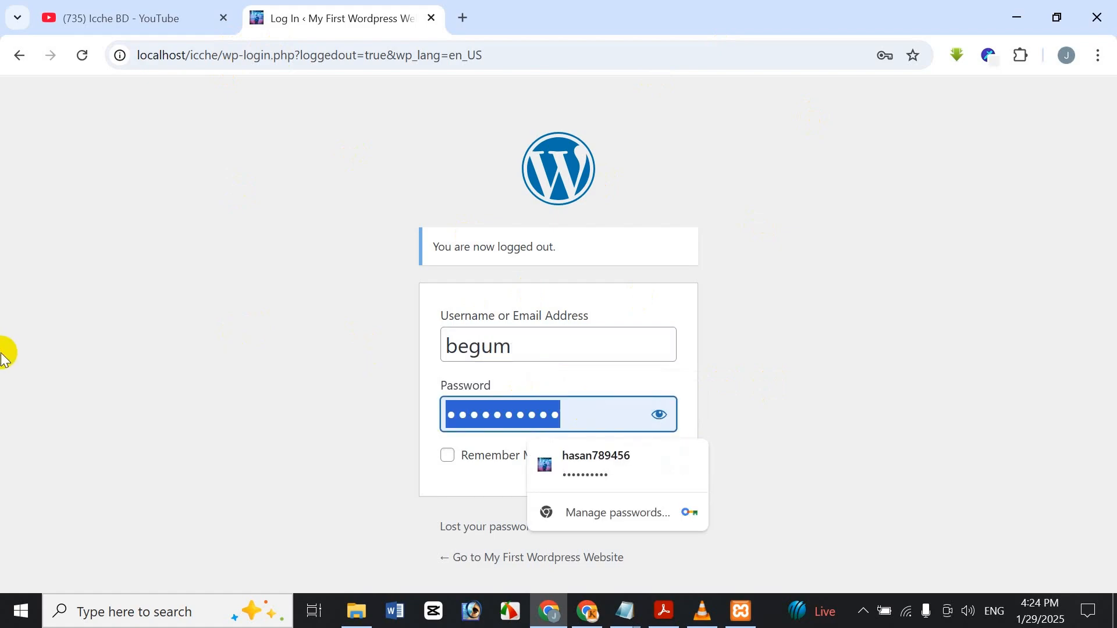
type("••")
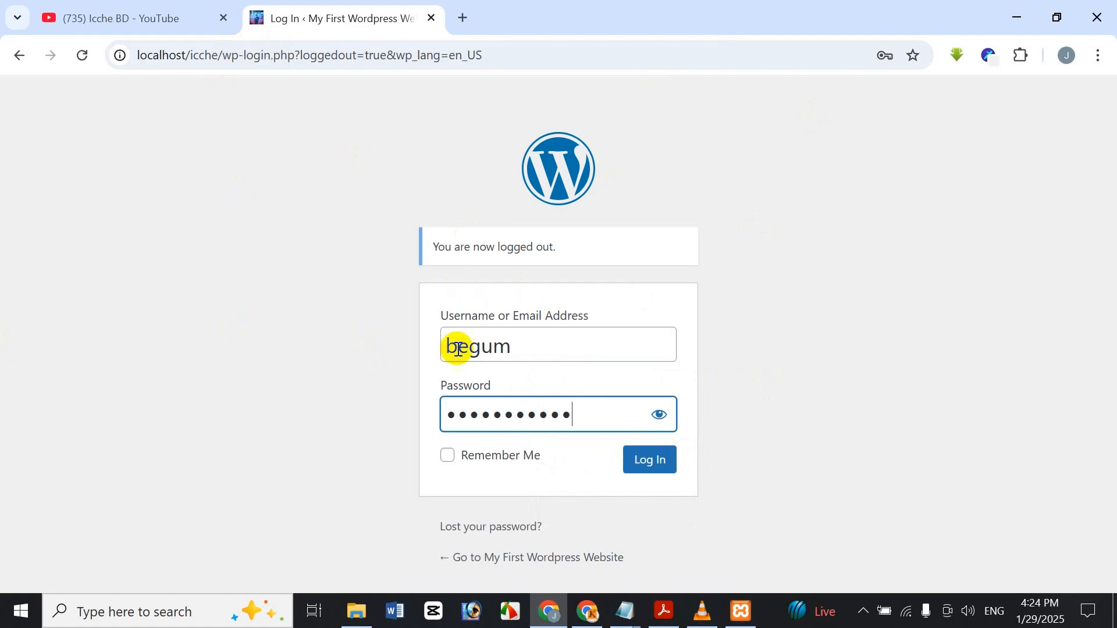
left_click(659, 460)
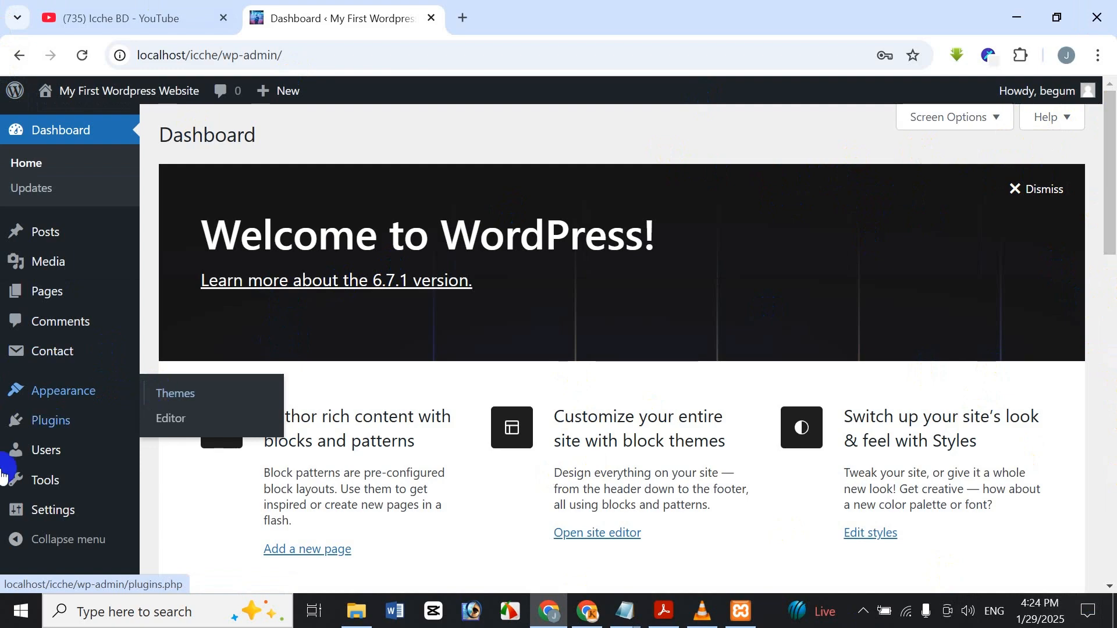
Open the Themes page of the WordPress site's Appearance section
mouse_move(3, 491)
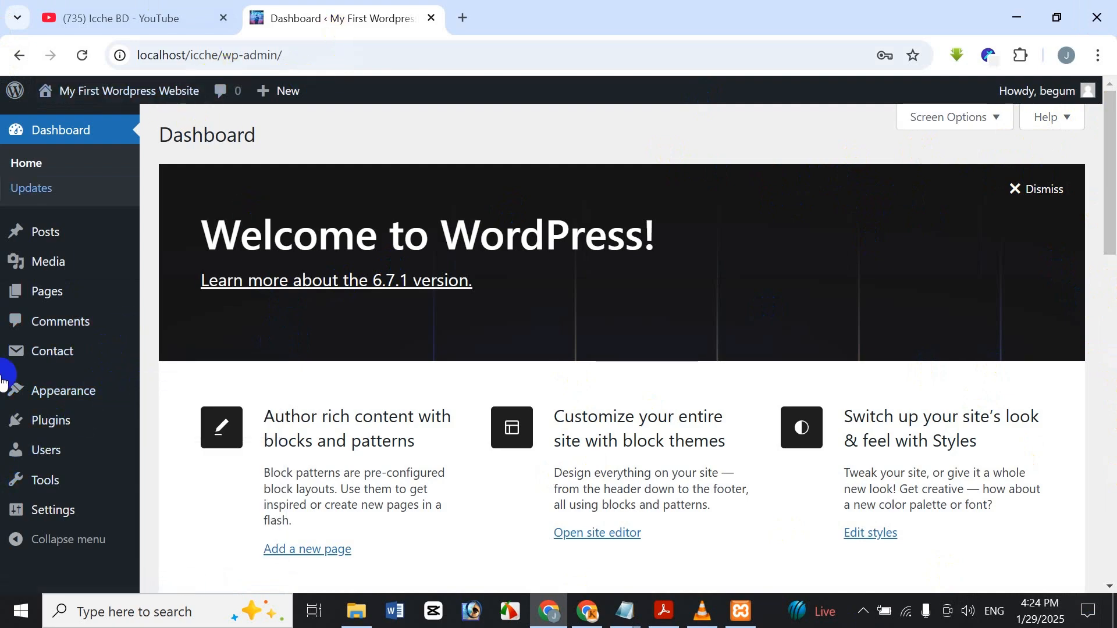
mouse_move(99, 399)
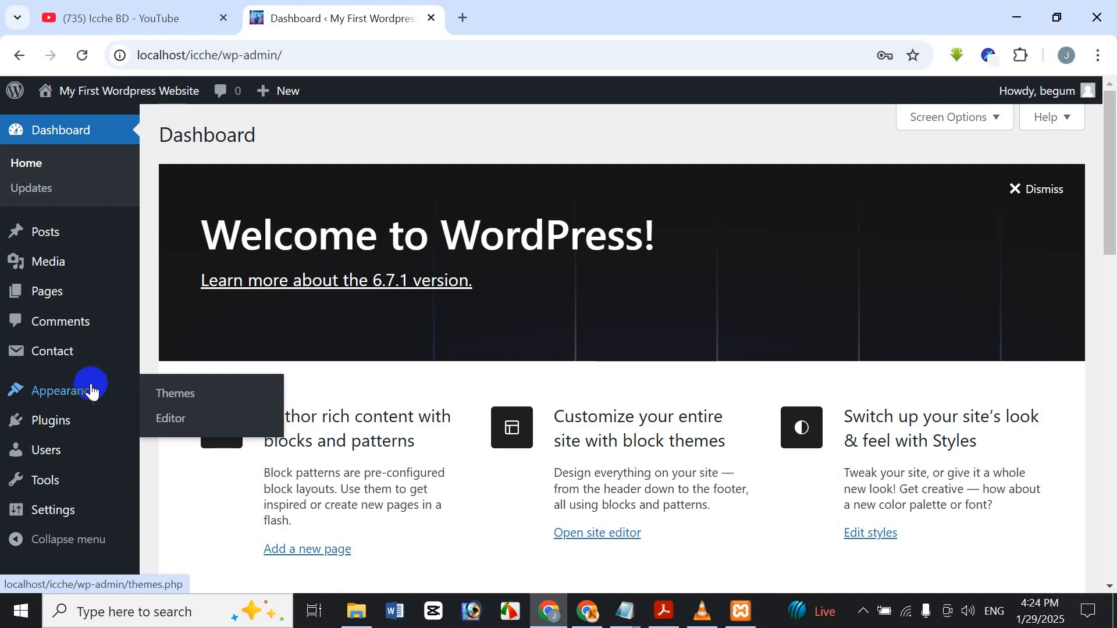
left_click(169, 398)
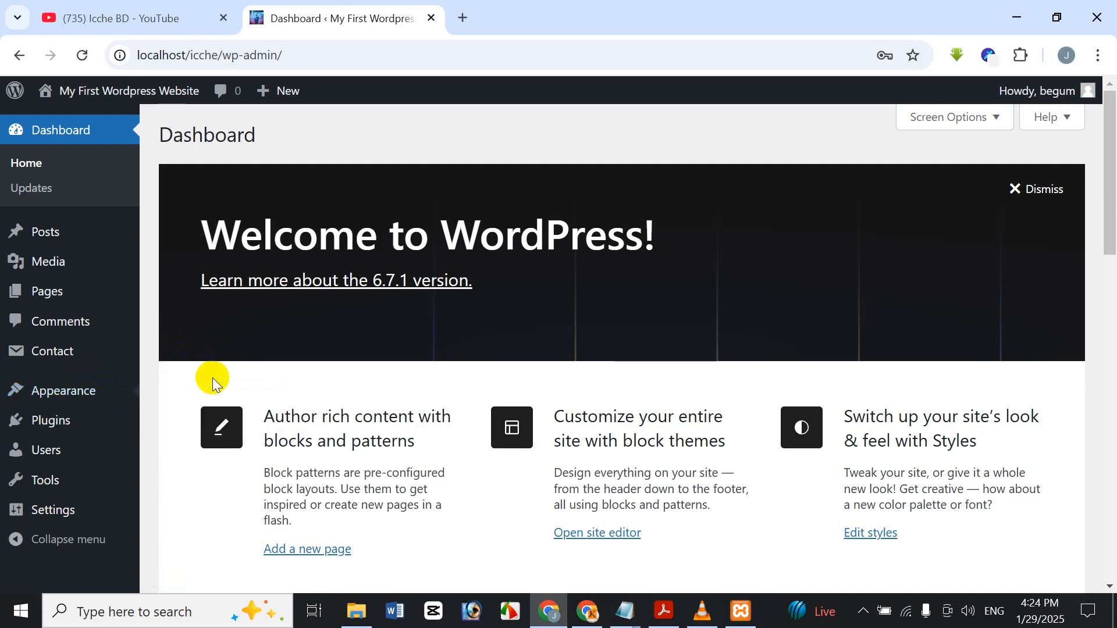
mouse_move(99, 399)
left_click(157, 398)
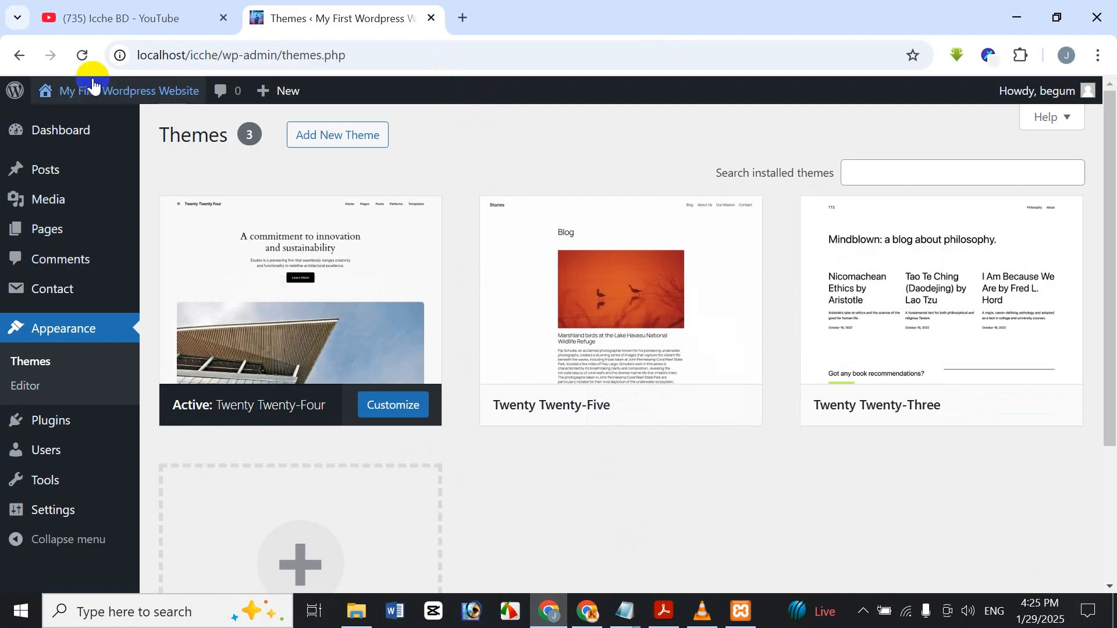
View the site's front-end home page in a new tab to examine the active theme, and return to the Themes page
mouse_move(80, 110)
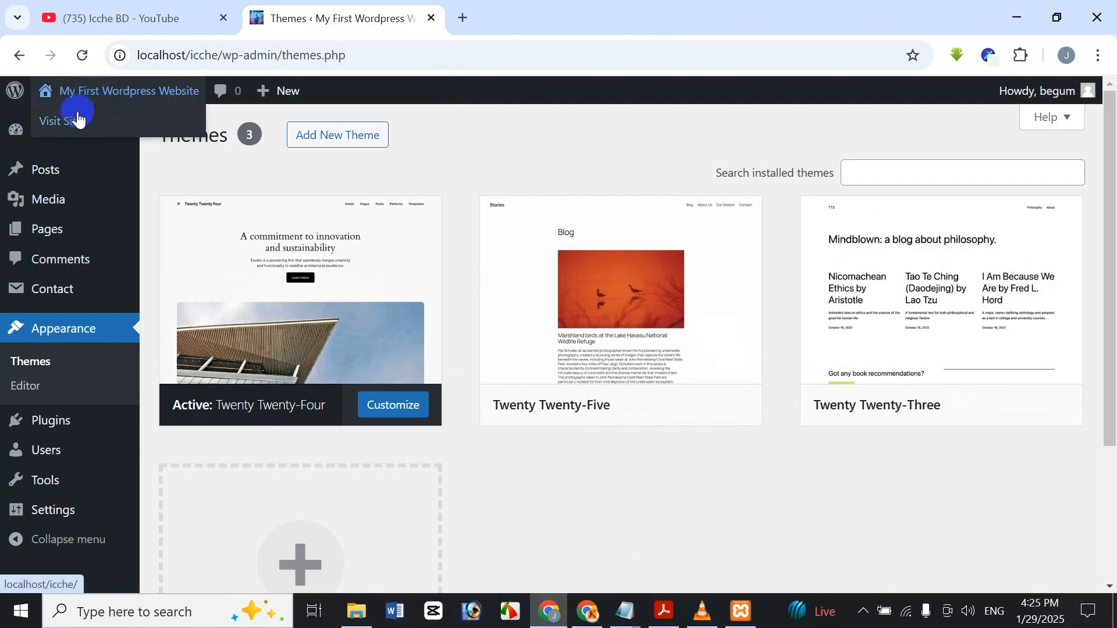
right_click(77, 119)
left_click(123, 132)
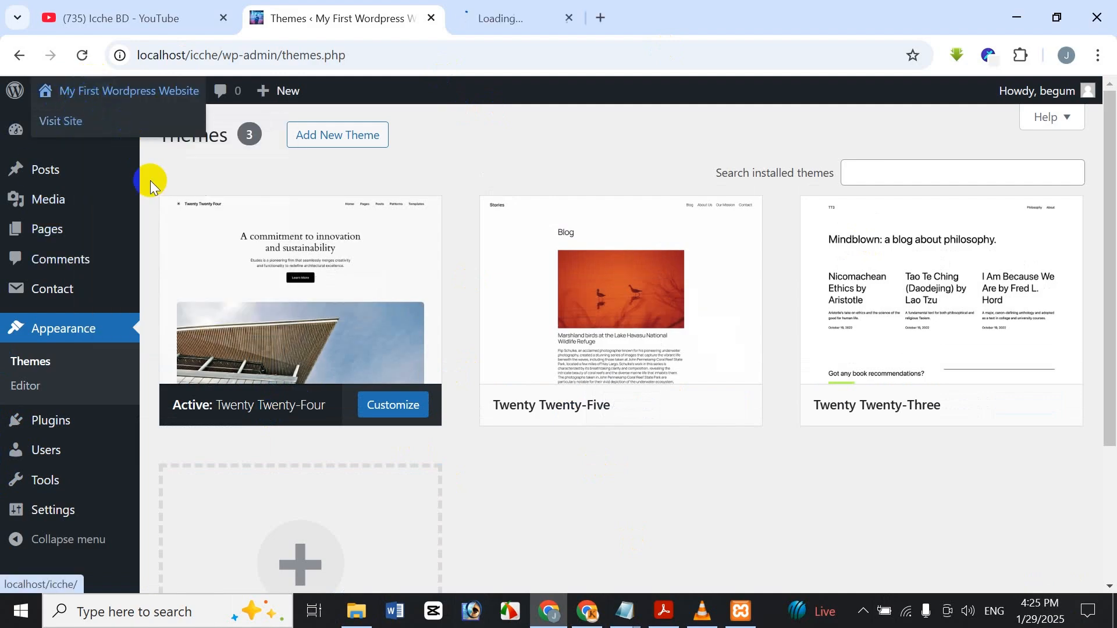
left_click(513, 21)
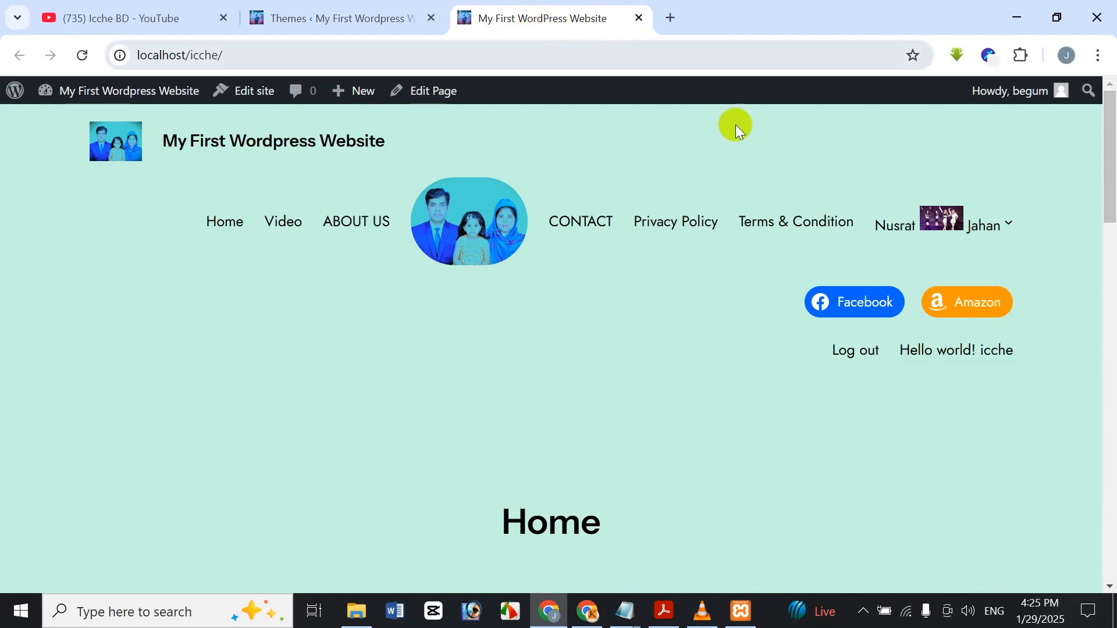
left_click_drag(1113, 150, 1113, 45)
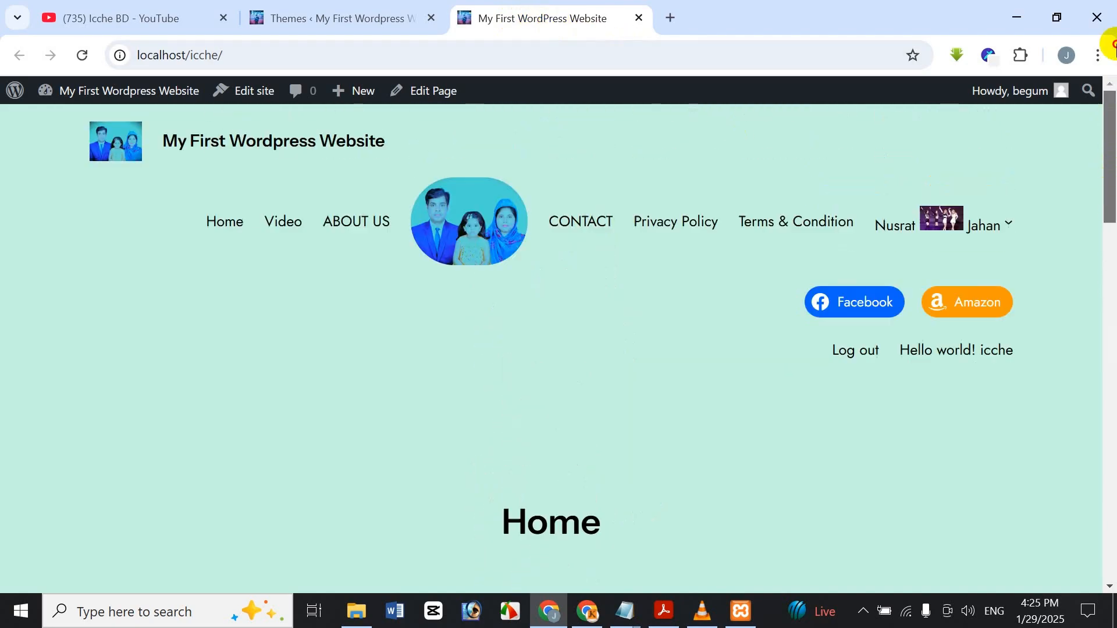
left_click_drag(1113, 93, 999, 132)
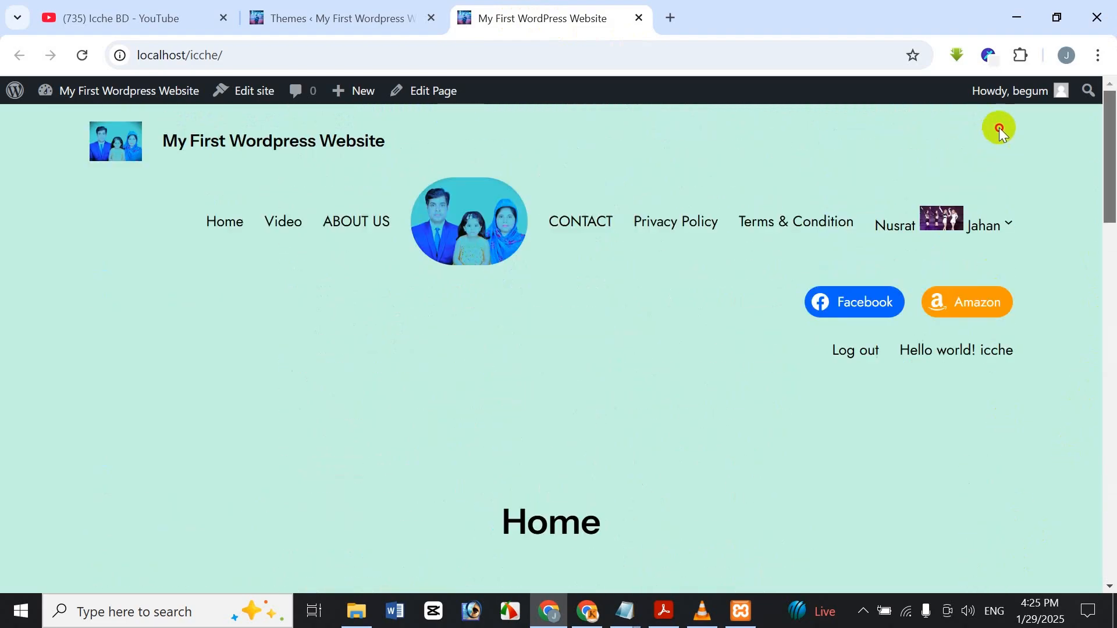
left_click(384, 7)
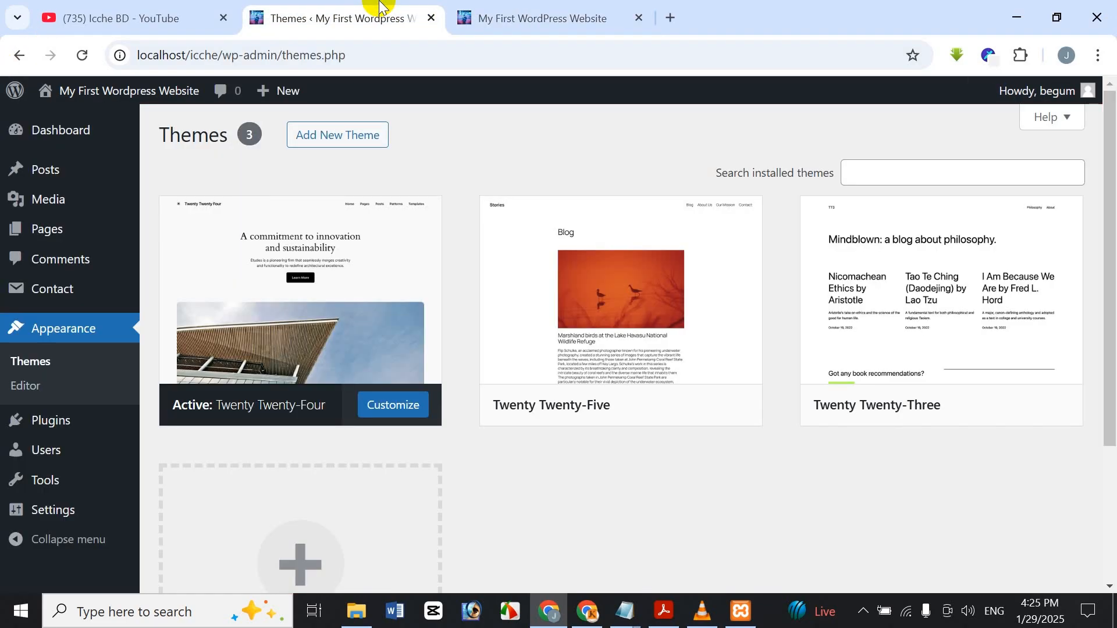
mouse_move(369, 310)
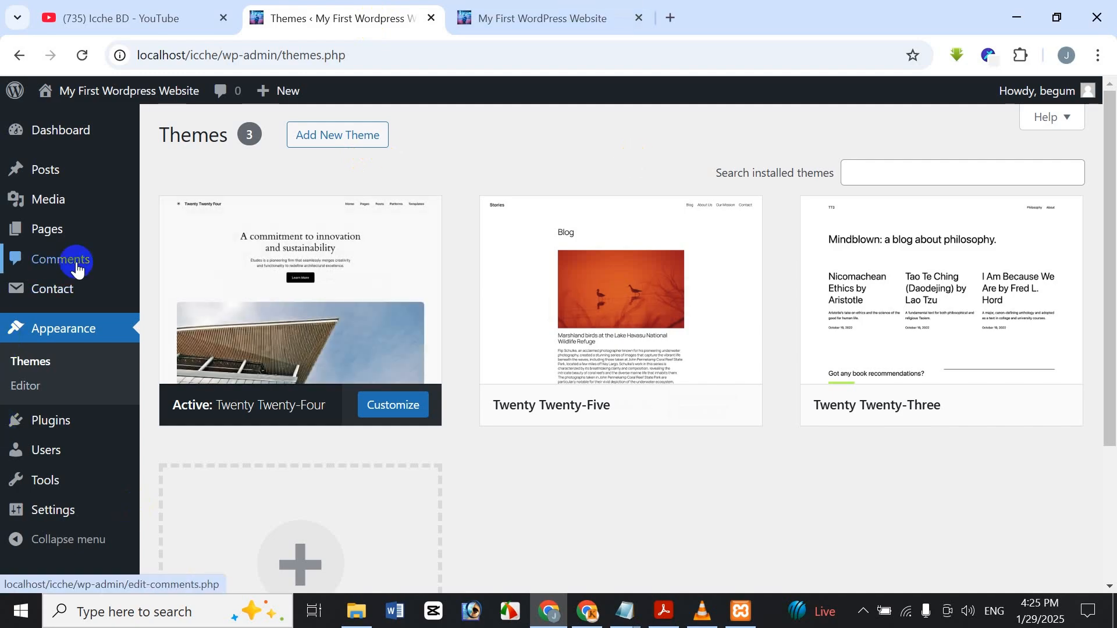
Examine the site's front-end home page alongside the installed themes on the Themes page
left_click(503, 23)
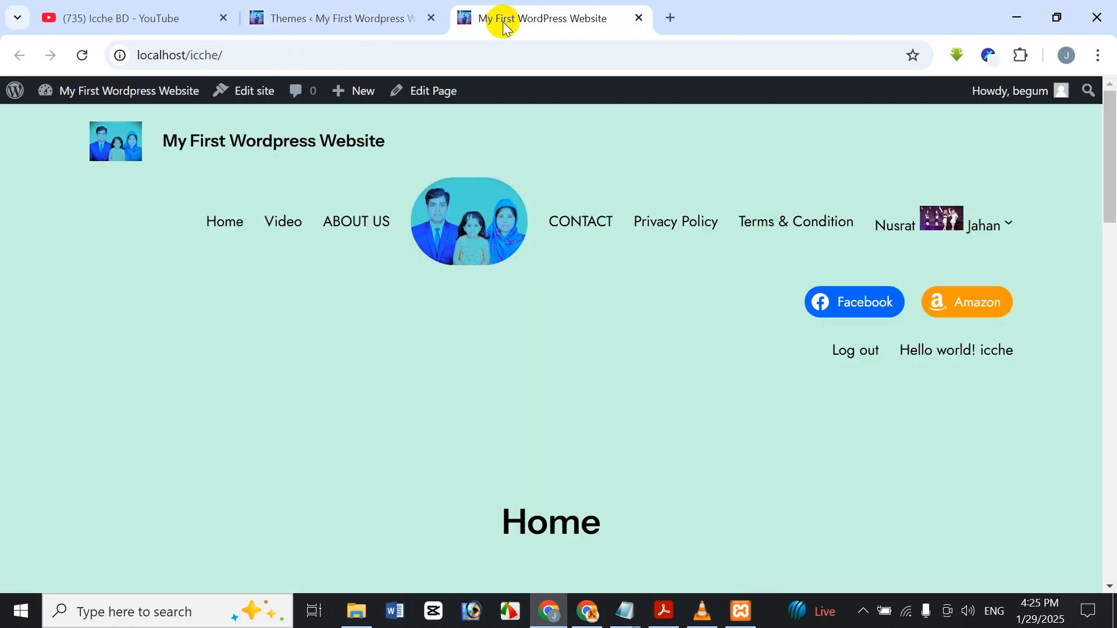
left_click_drag(1111, 141, 1113, 99)
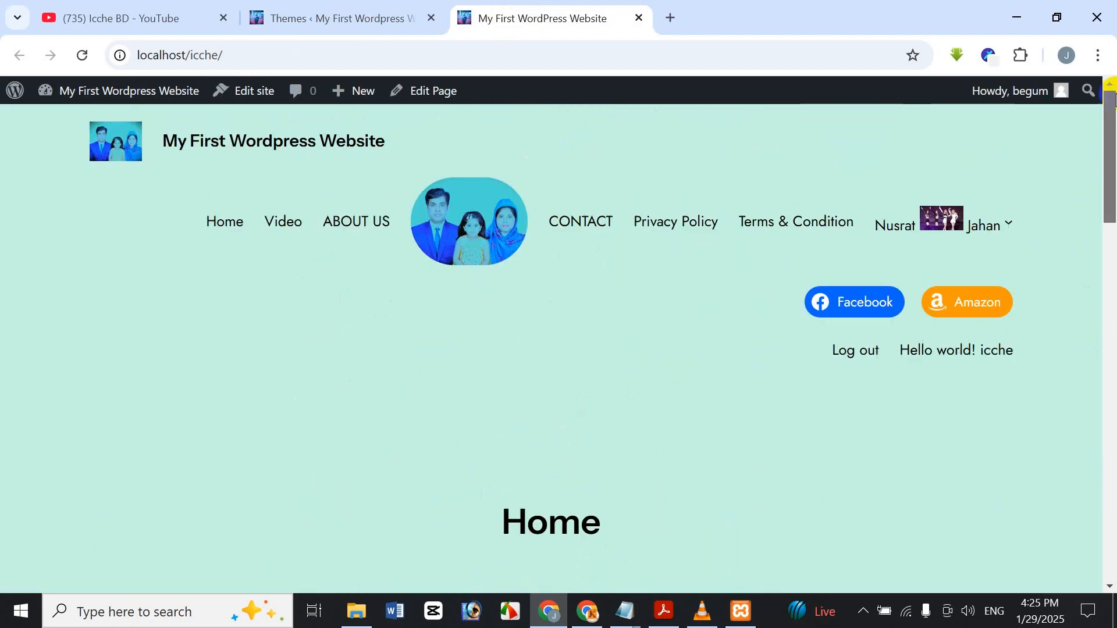
left_click(386, 8)
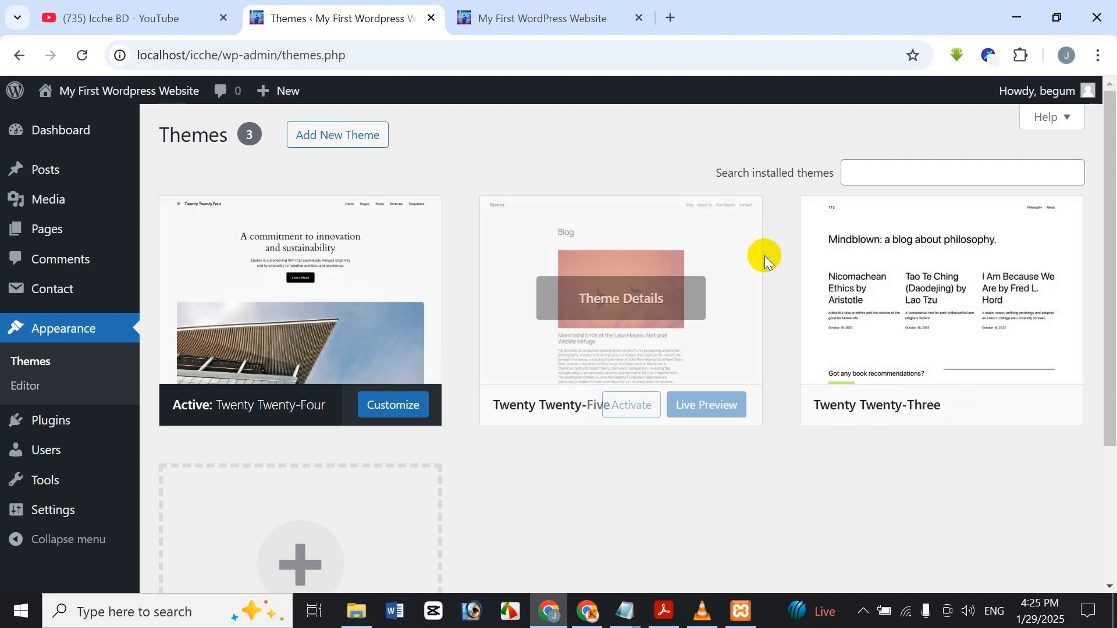
scroll(1105, 314, "down", 3)
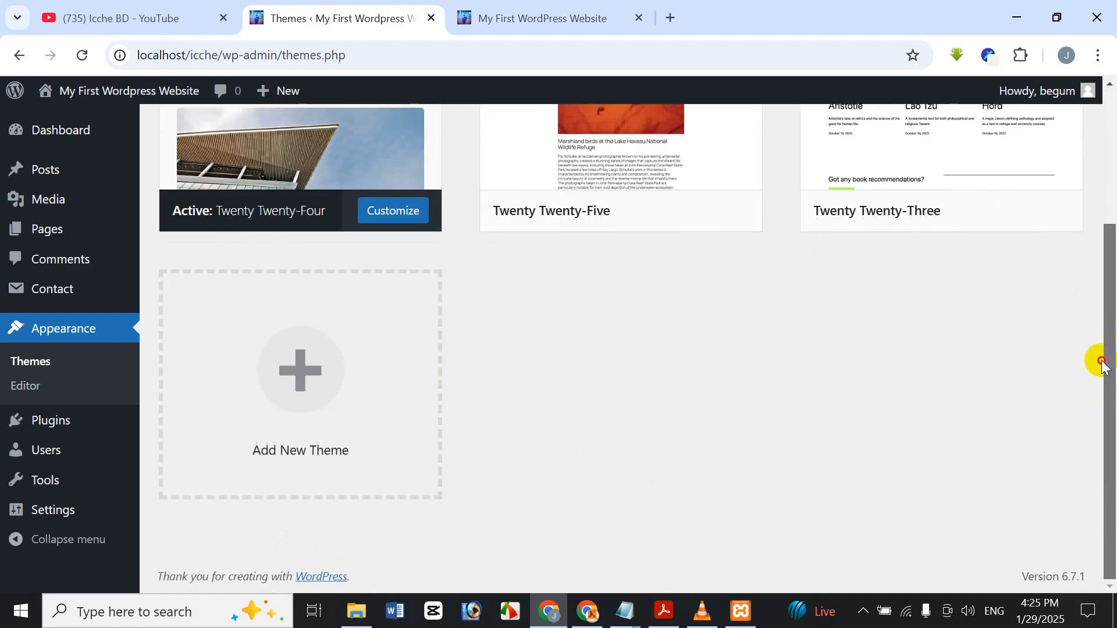
scroll(1091, 277, "up", 3)
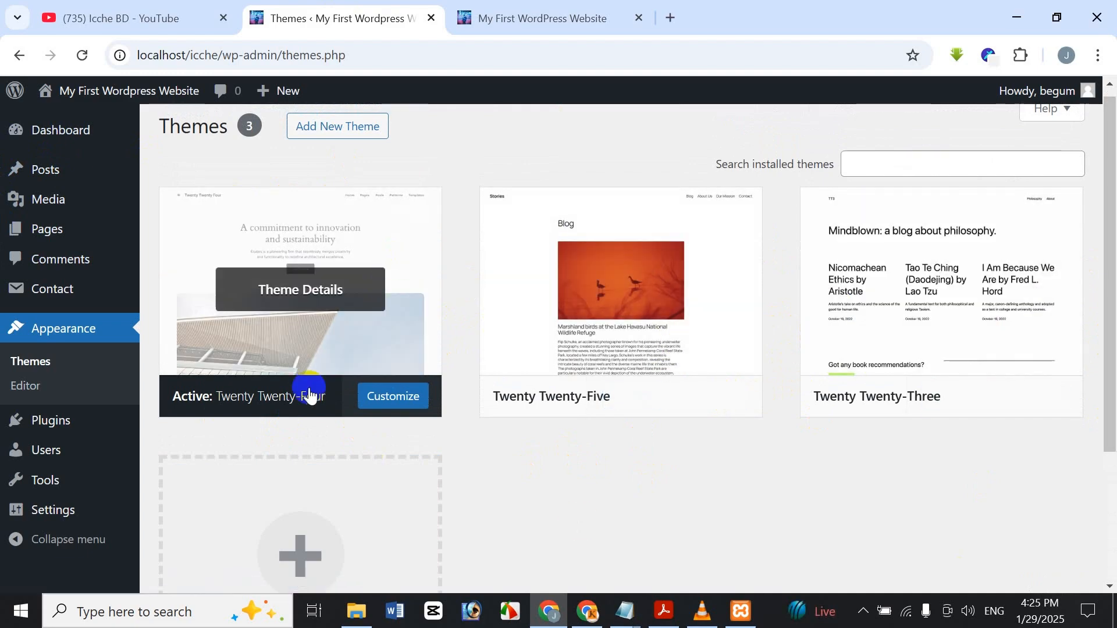
left_click(528, 8)
mouse_move(1109, 81)
left_mouse_down()
mouse_move(1098, 237)
mouse_move(1111, 78)
left_mouse_up()
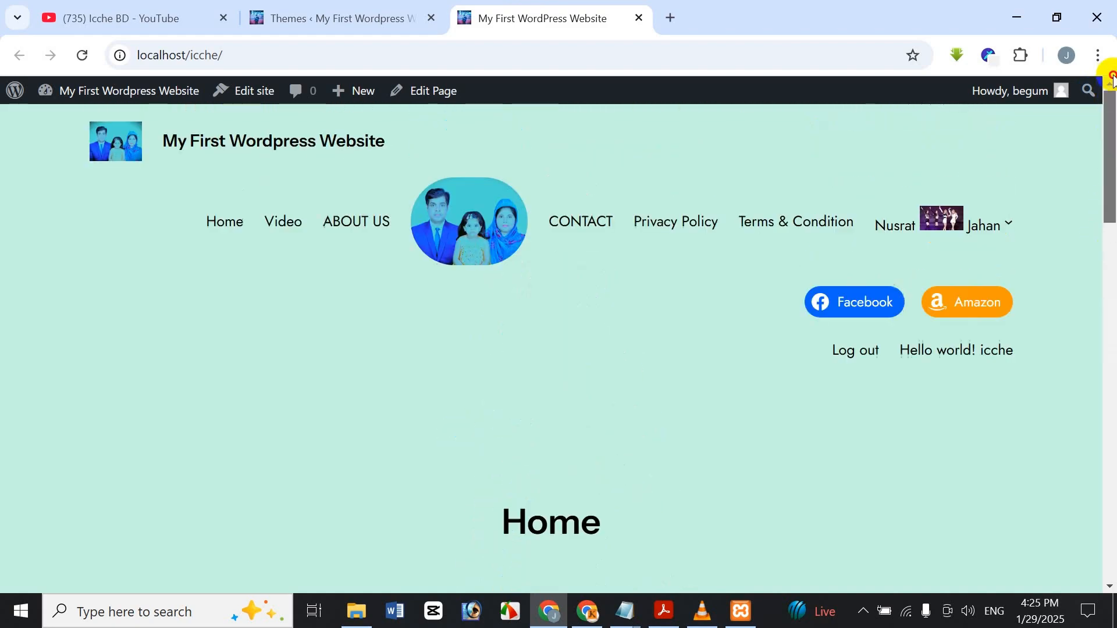
Activate the installed Twenty Twenty-Five theme and reload the site's front-end home page
left_click(334, 7)
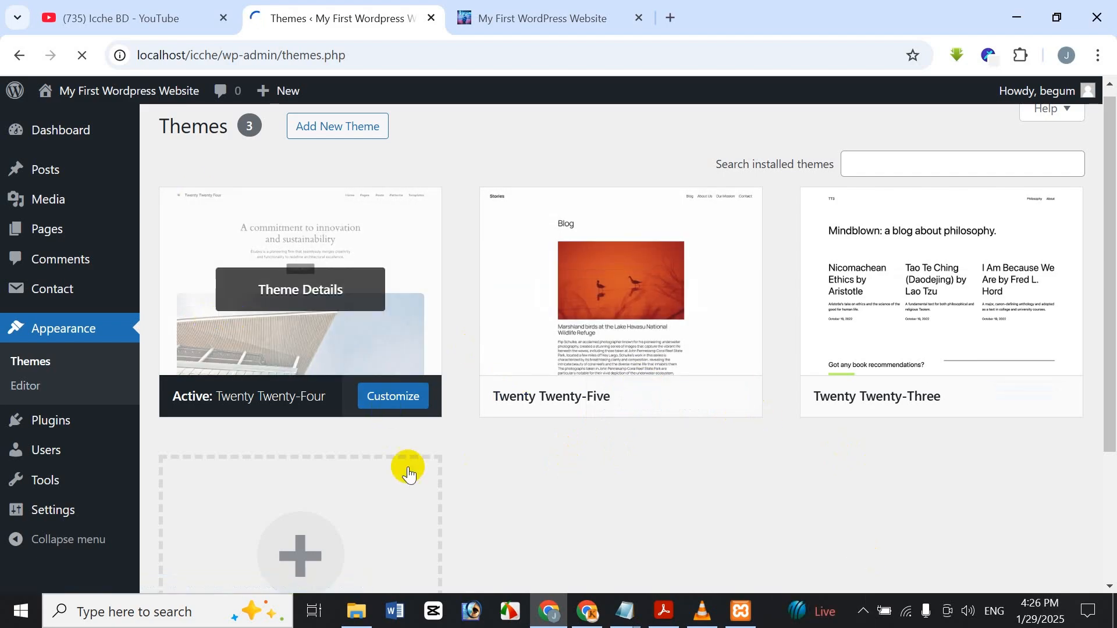
left_click(625, 392)
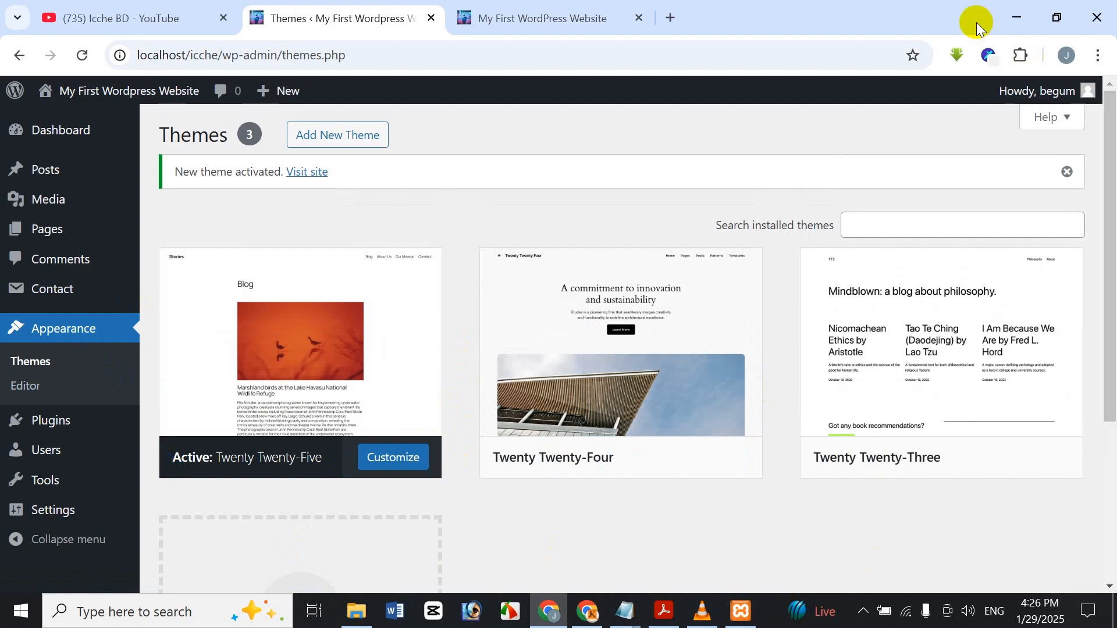
left_click(558, 10)
left_click(80, 53)
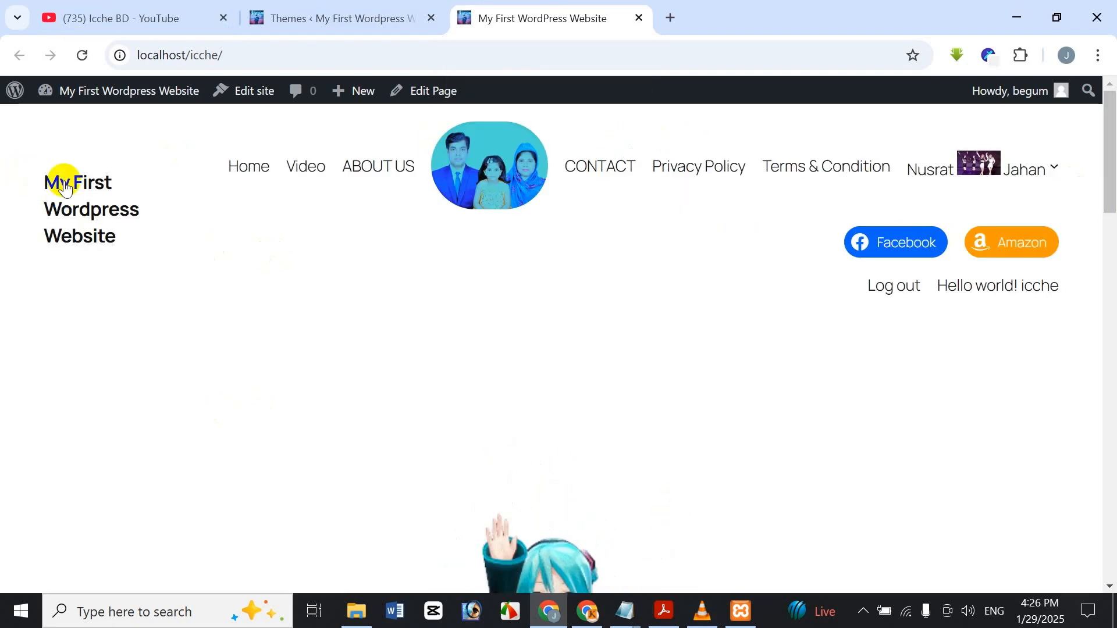
Examine the home page's header and layout under Twenty Twenty-Five, and return to the Themes page
mouse_move(1099, 140)
left_mouse_down()
mouse_move(1099, 304)
mouse_move(1075, 382)
mouse_move(1074, 547)
mouse_move(1053, 411)
mouse_move(1067, 110)
mouse_move(1087, 245)
mouse_move(1108, 143)
left_mouse_up()
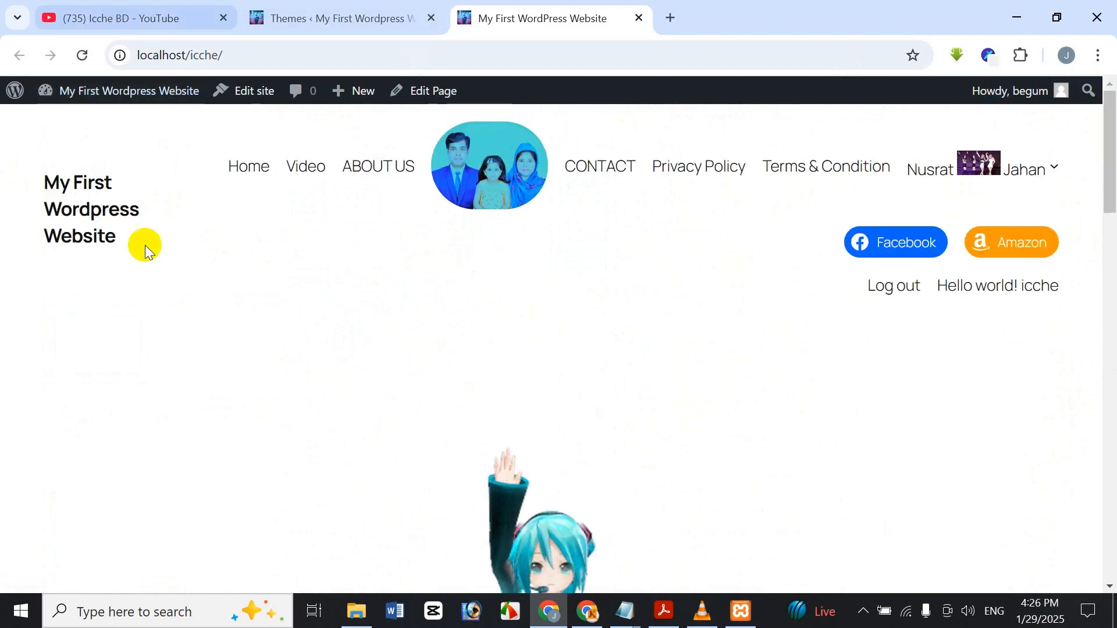
left_click(327, 9)
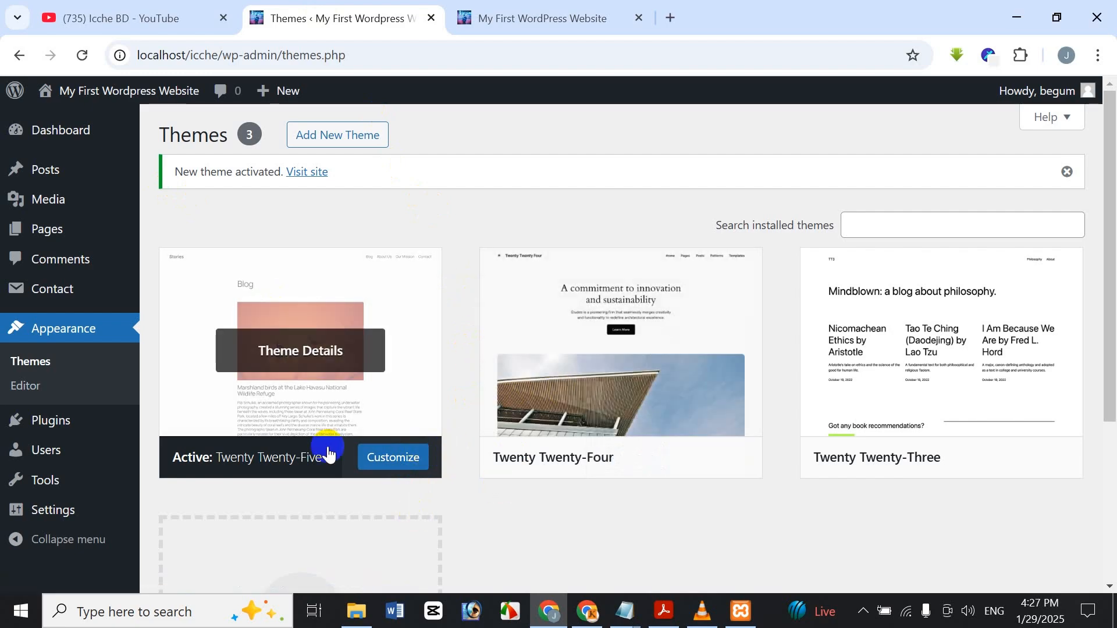
left_click(584, 10)
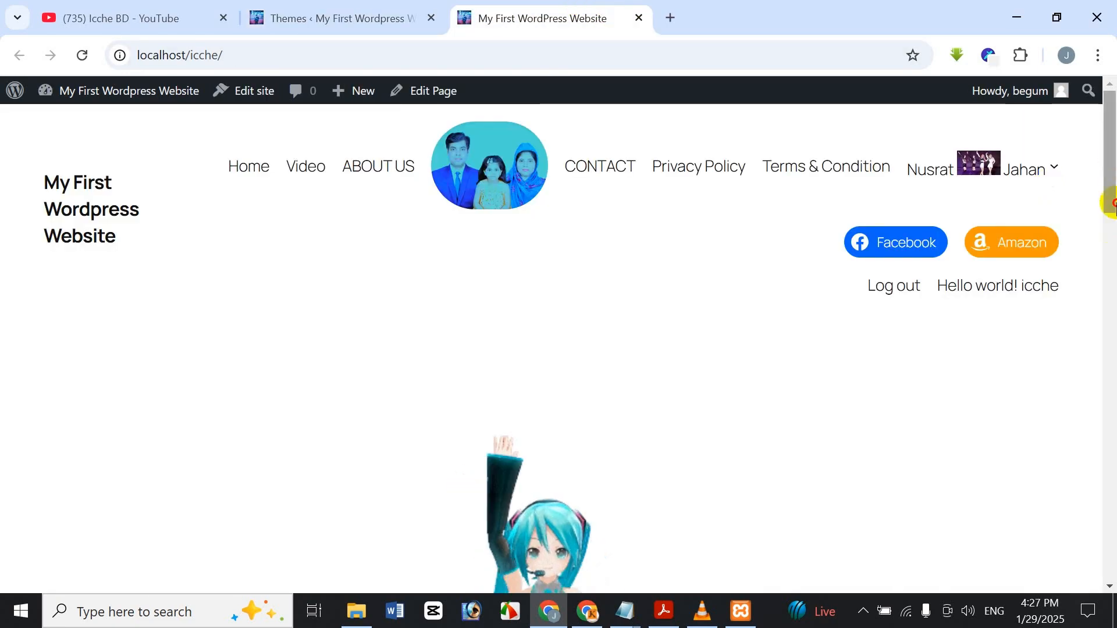
left_click_drag(1110, 195, 1060, 181)
left_click(394, 29)
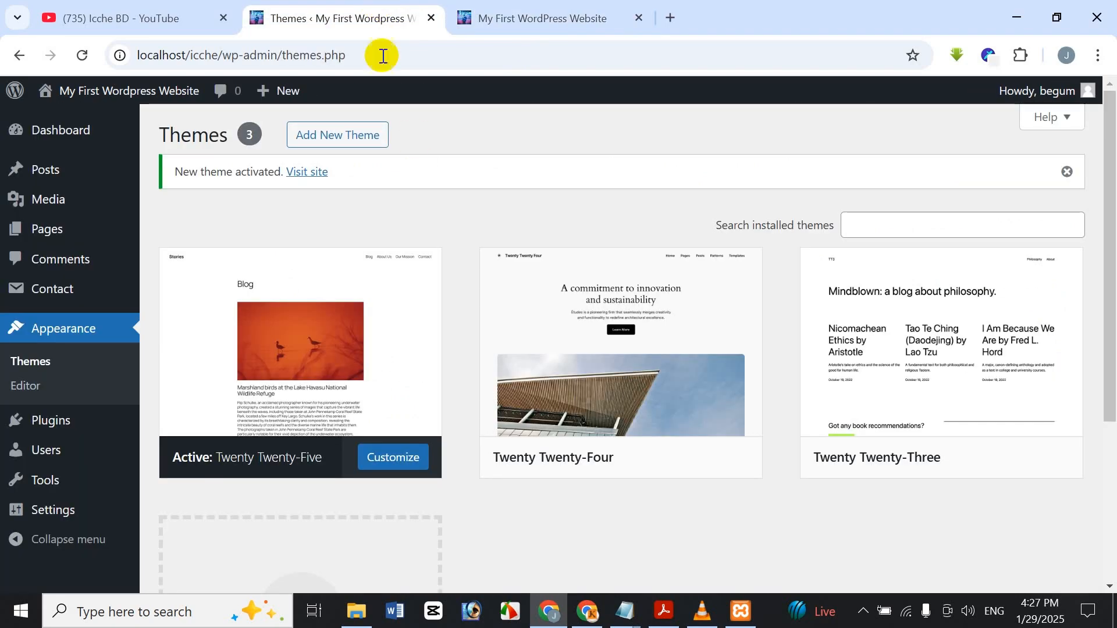
Open the page for adding a new theme from the installed themes list
scroll(479, 359, "down", 4)
scroll(479, 358, "up", 4)
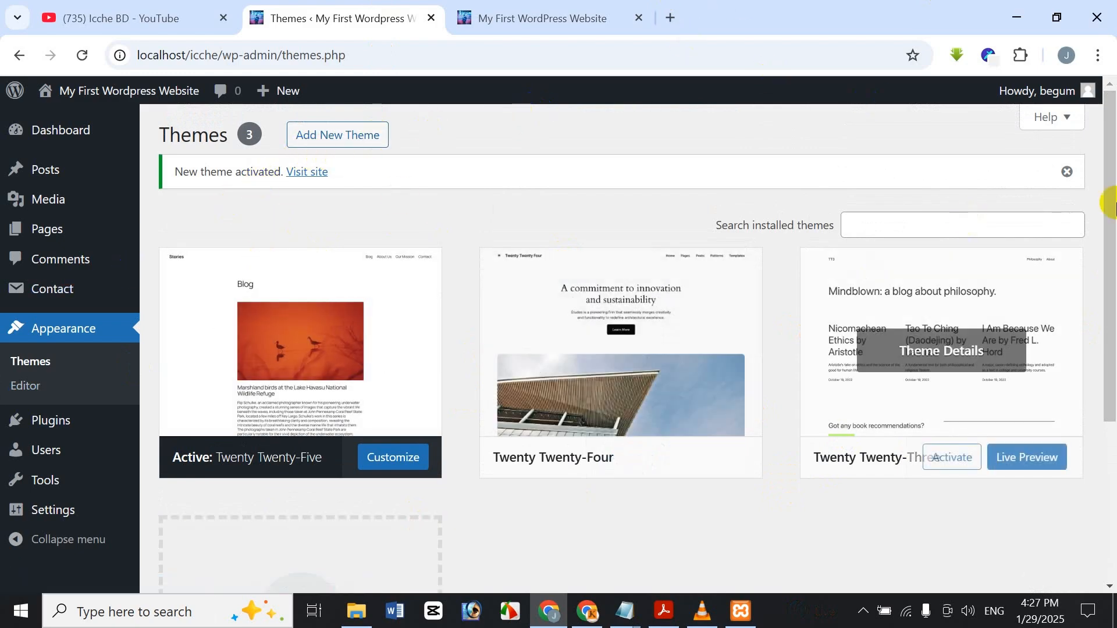
left_click_drag(1108, 223, 1112, 120)
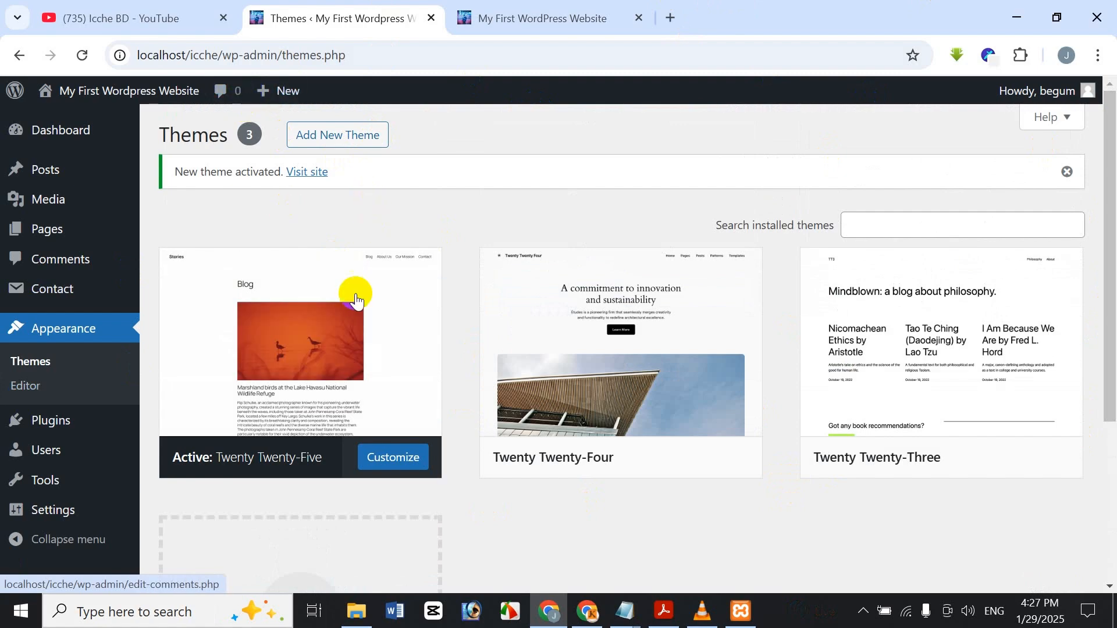
scroll(360, 326, "down", 4)
scroll(408, 436, "up", 4)
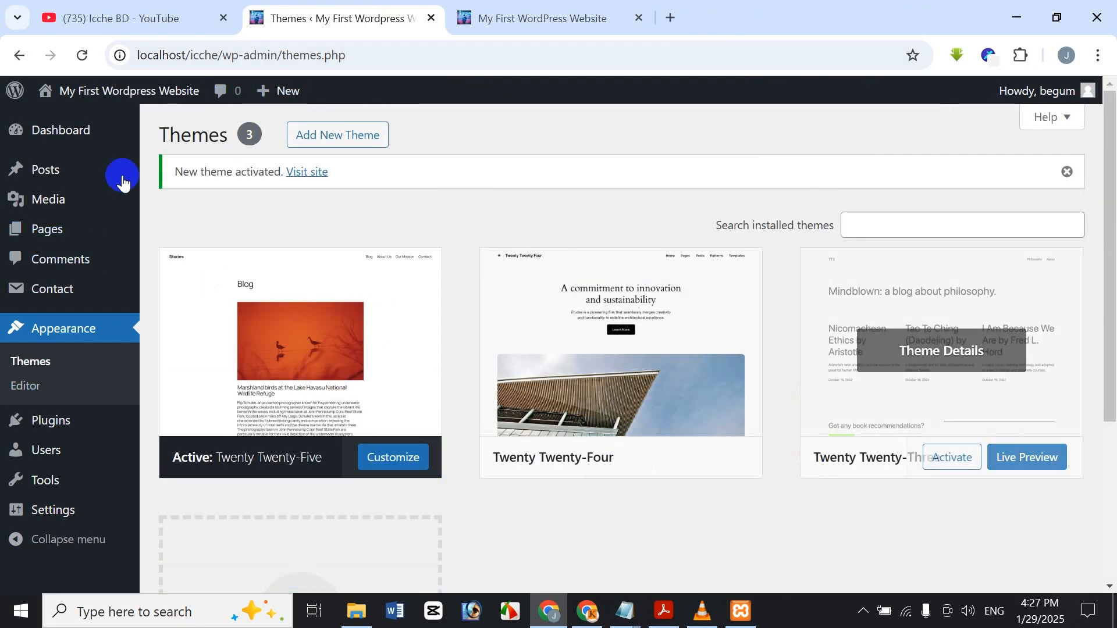
scroll(297, 343, "down", 4)
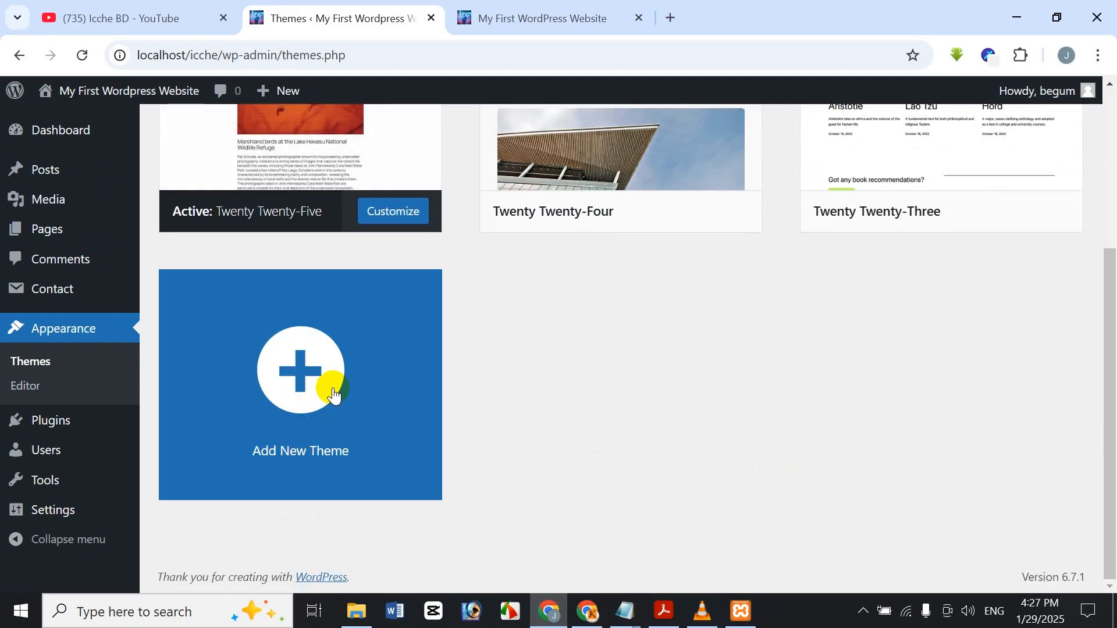
scroll(332, 379, "up", 4)
scroll(294, 343, "down", 4)
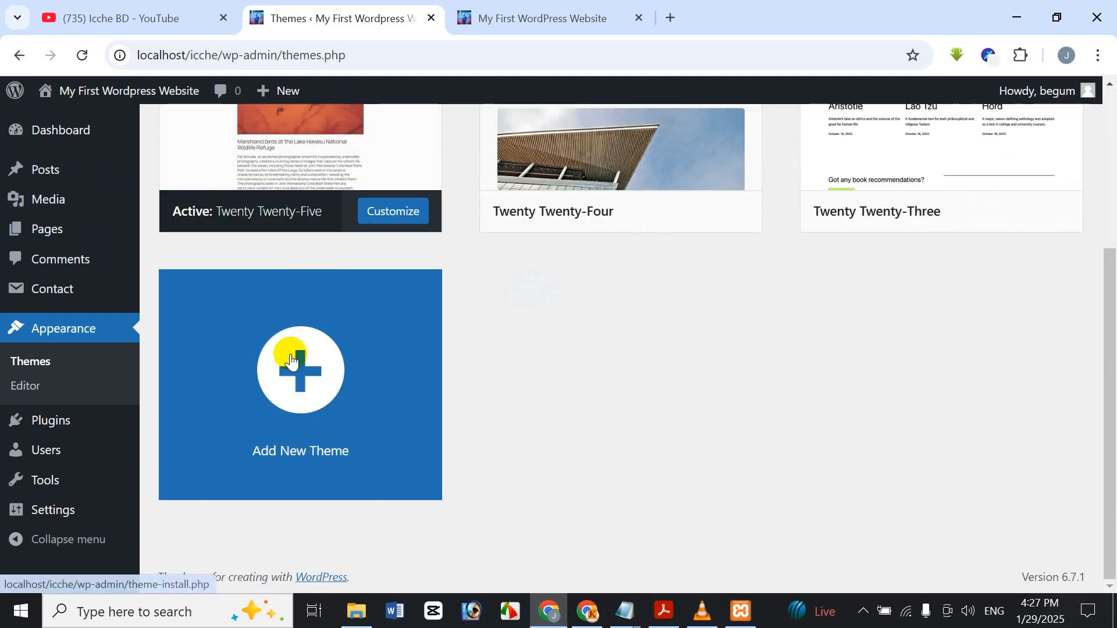
left_click(295, 372)
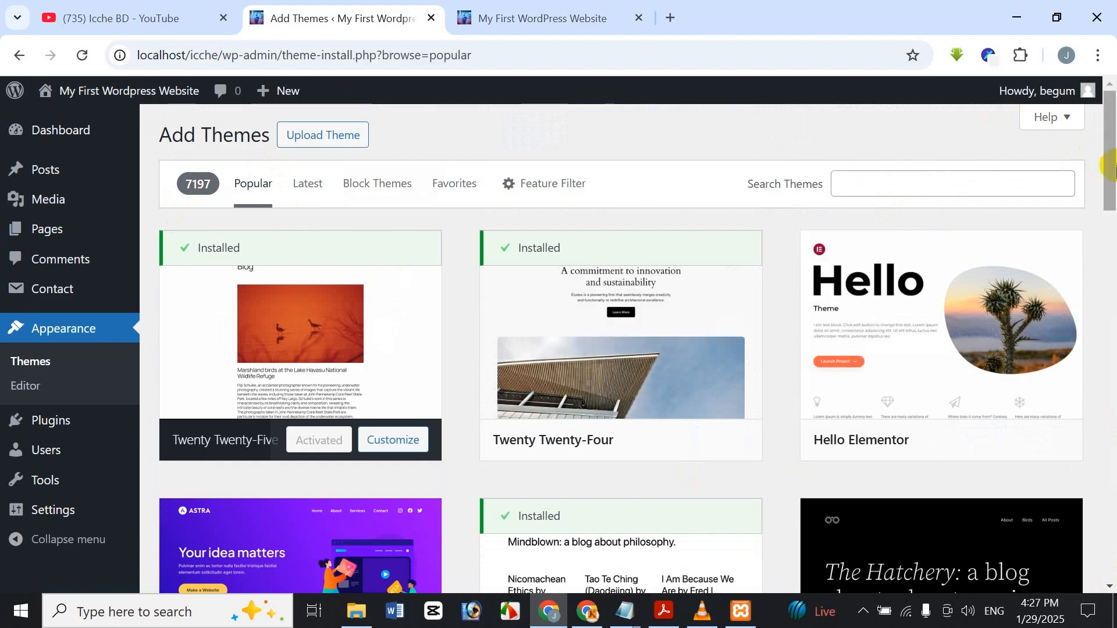
Browse the Popular and Latest theme listings to examine the themes available for installation
left_click_drag(1115, 157, 1114, 211)
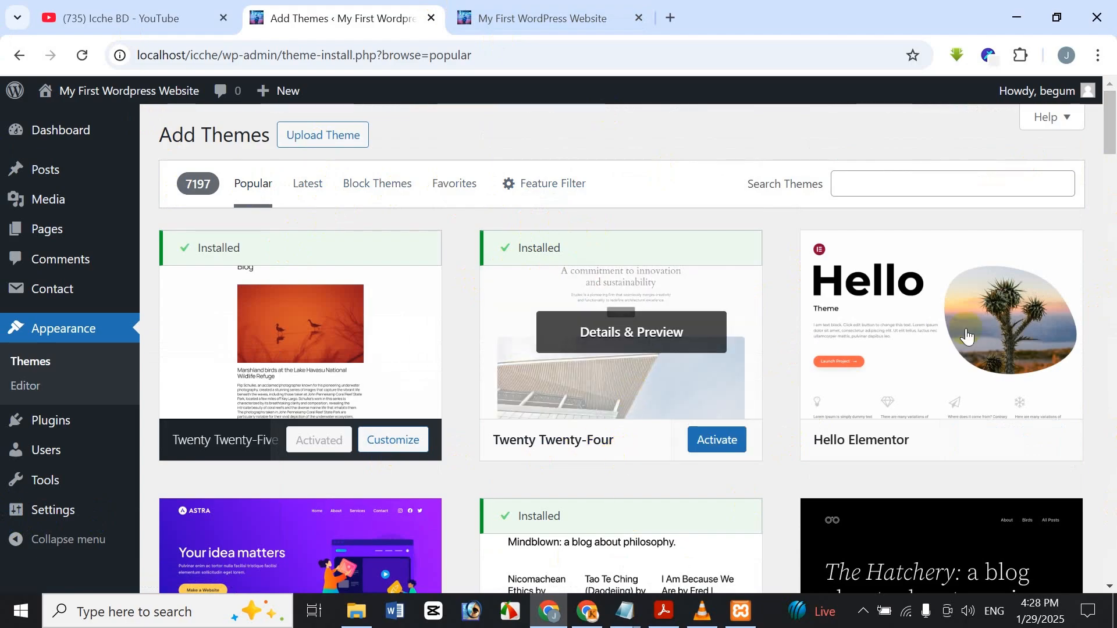
left_click_drag(1109, 115, 1087, 92)
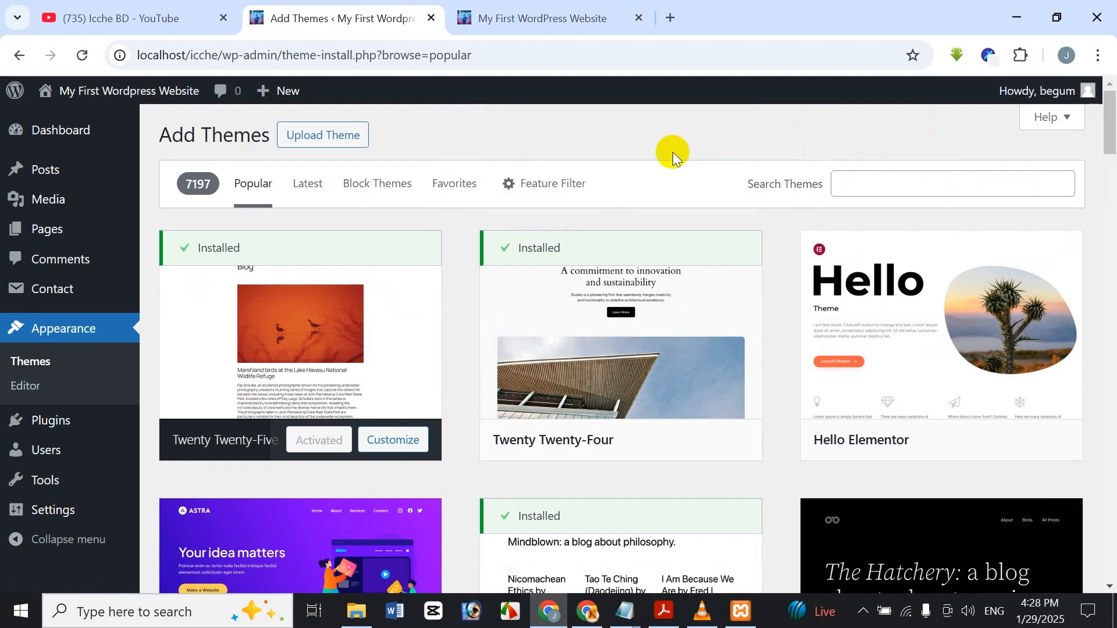
left_click(303, 343)
left_click(308, 186)
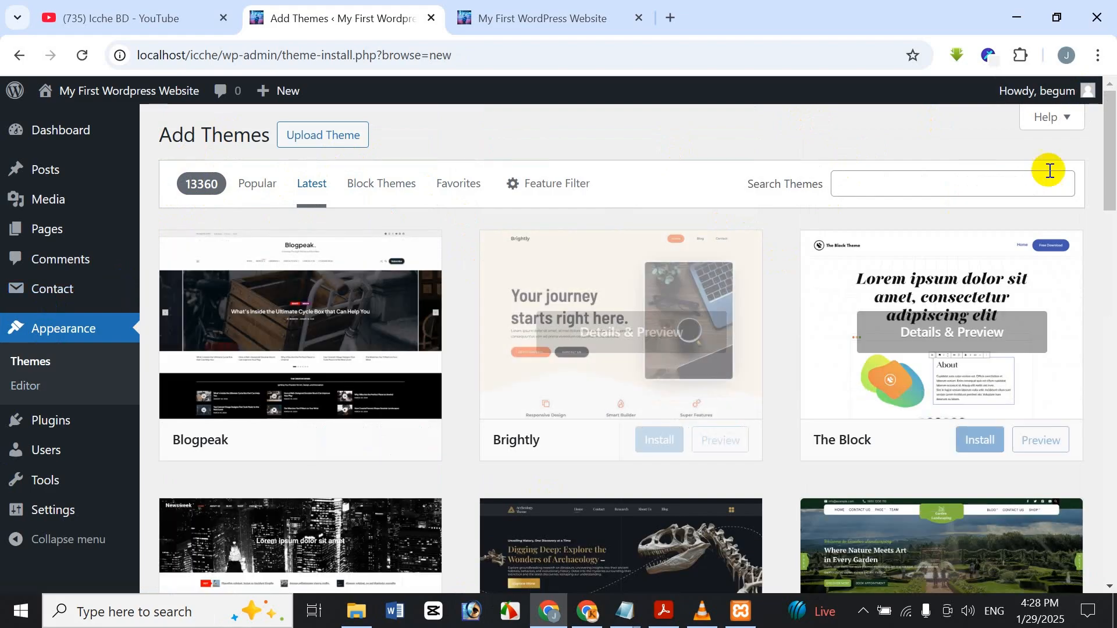
left_click_drag(1107, 154, 1105, 291)
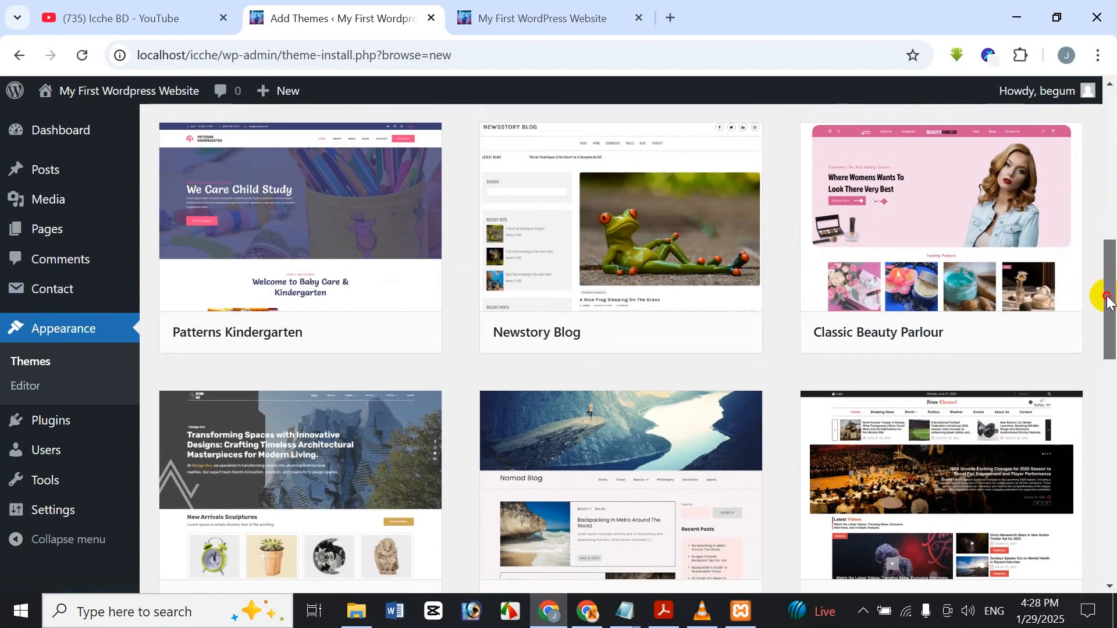
scroll(1099, 301, "down", 13)
scroll(1060, 455, "down", 10)
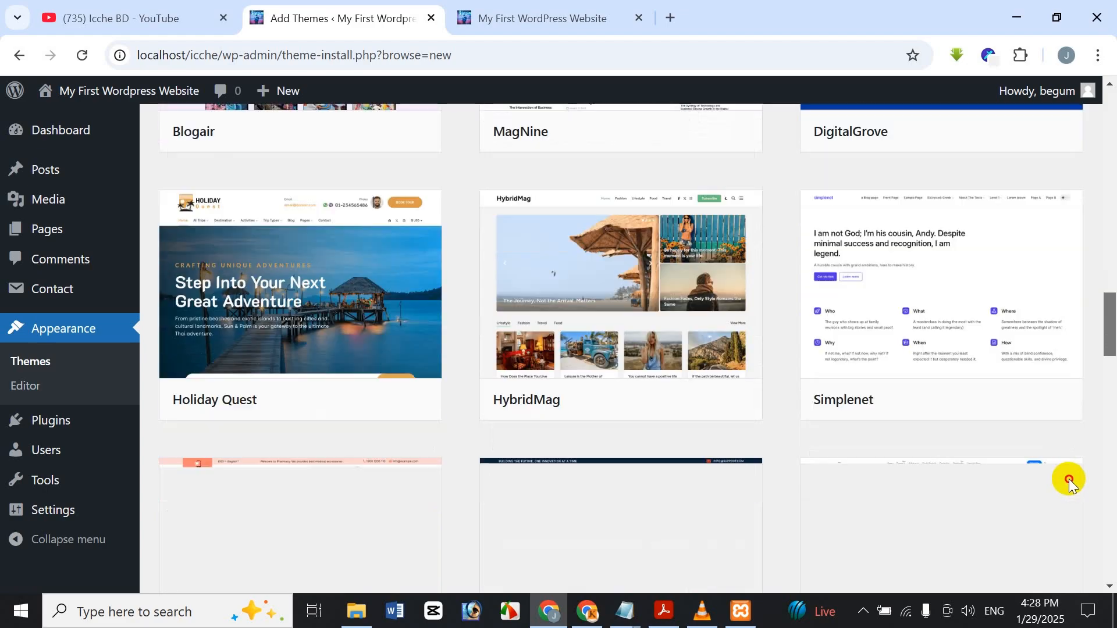
scroll(1111, 535, "down", 4)
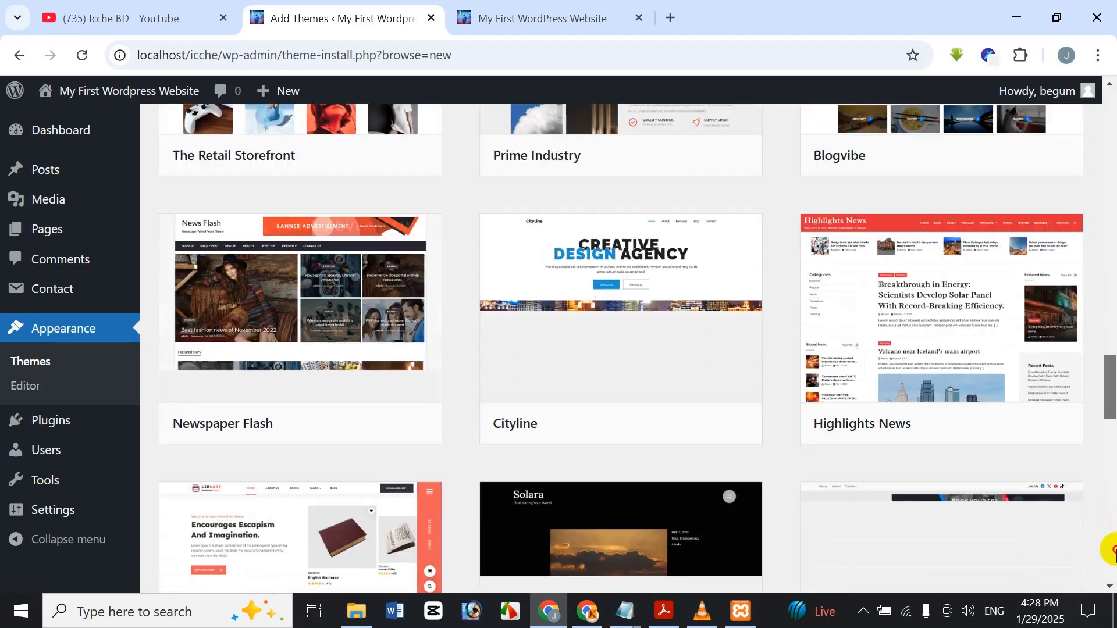
scroll(1112, 349, "up", 20)
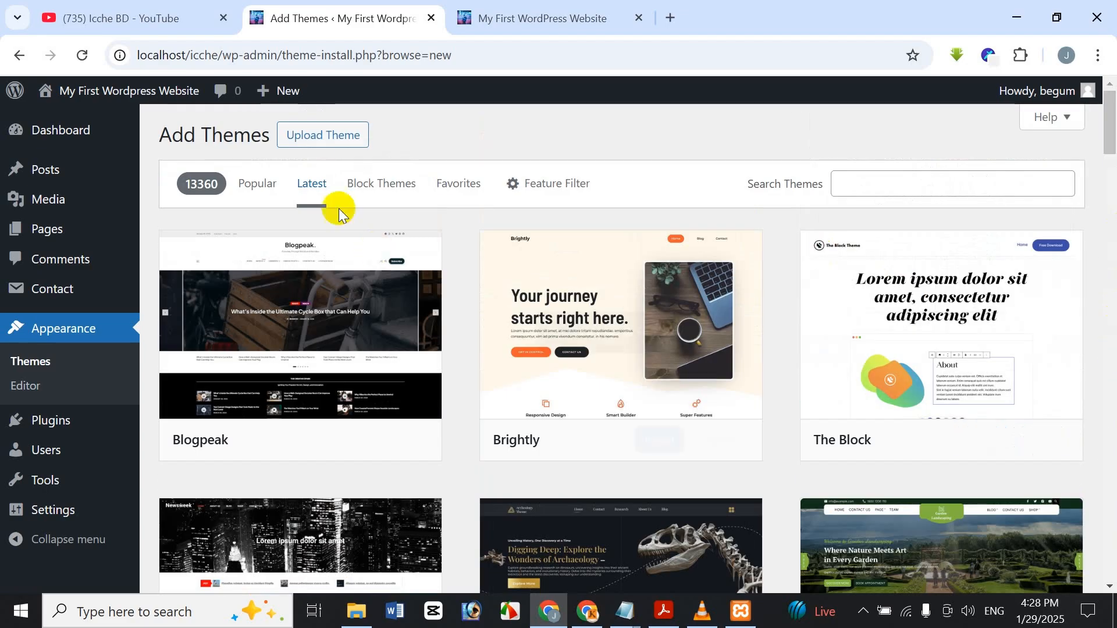
View the Block Themes and Favorites listings, and return to the Popular themes
left_click(399, 182)
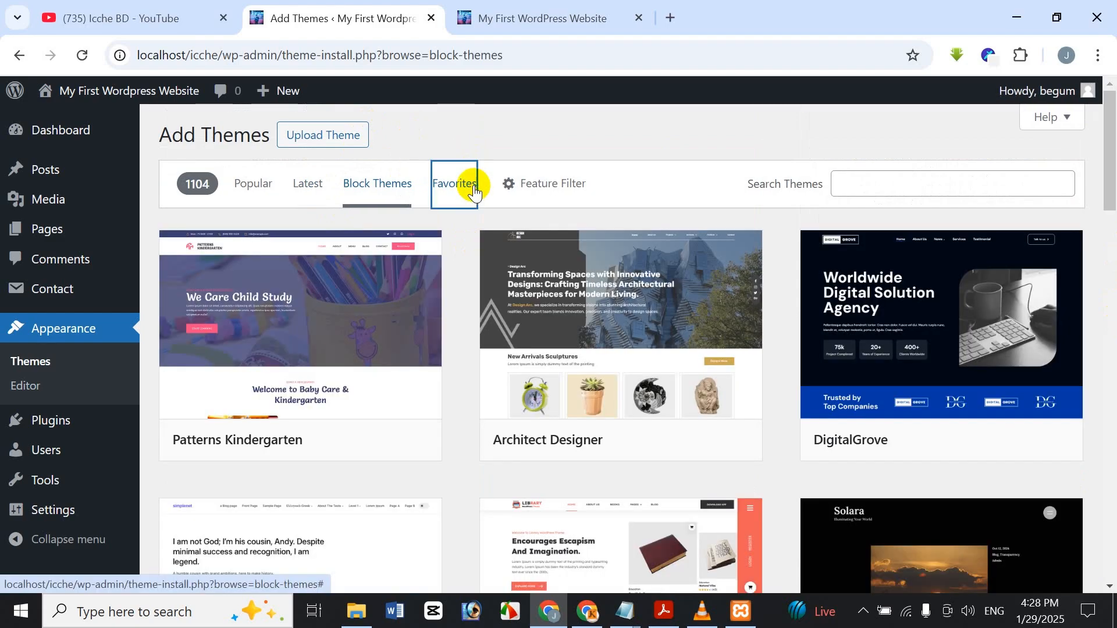
left_click(475, 192)
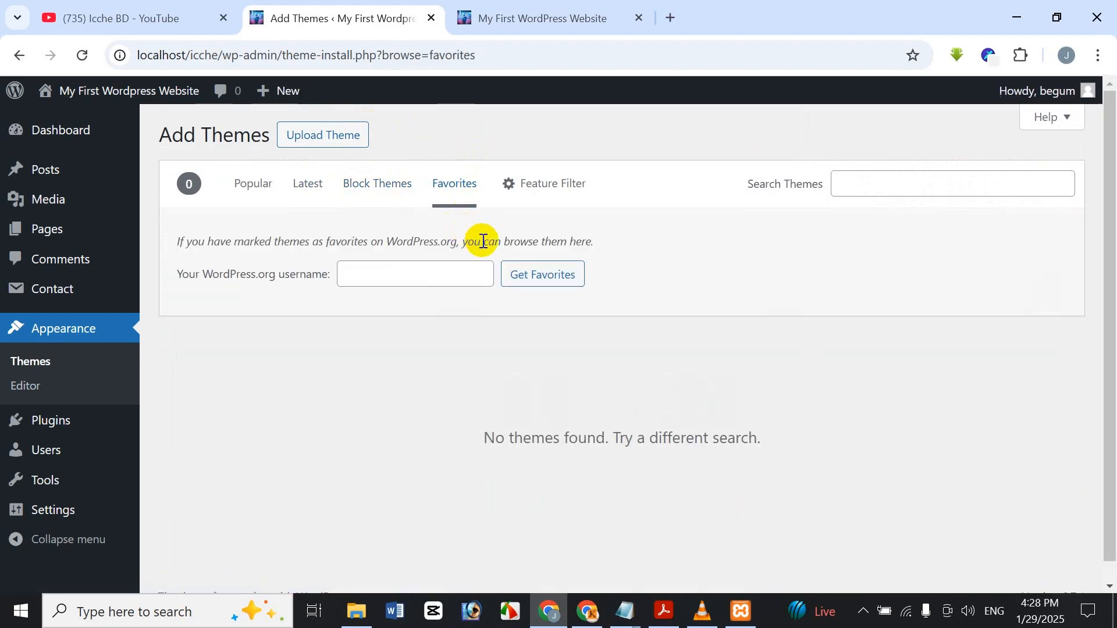
left_click(466, 274)
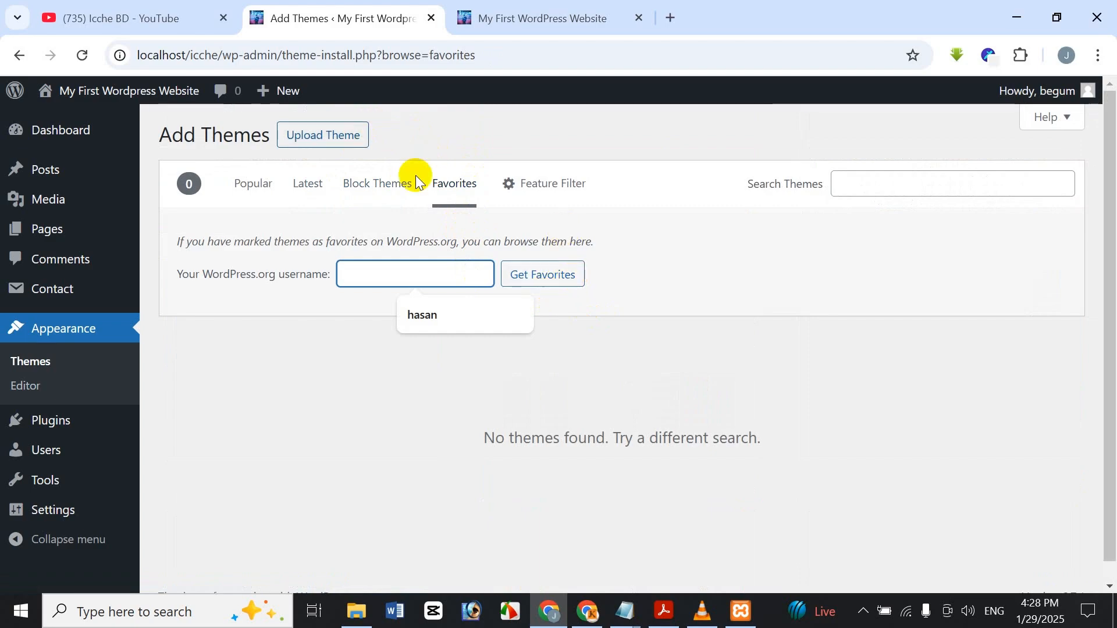
left_click(264, 183)
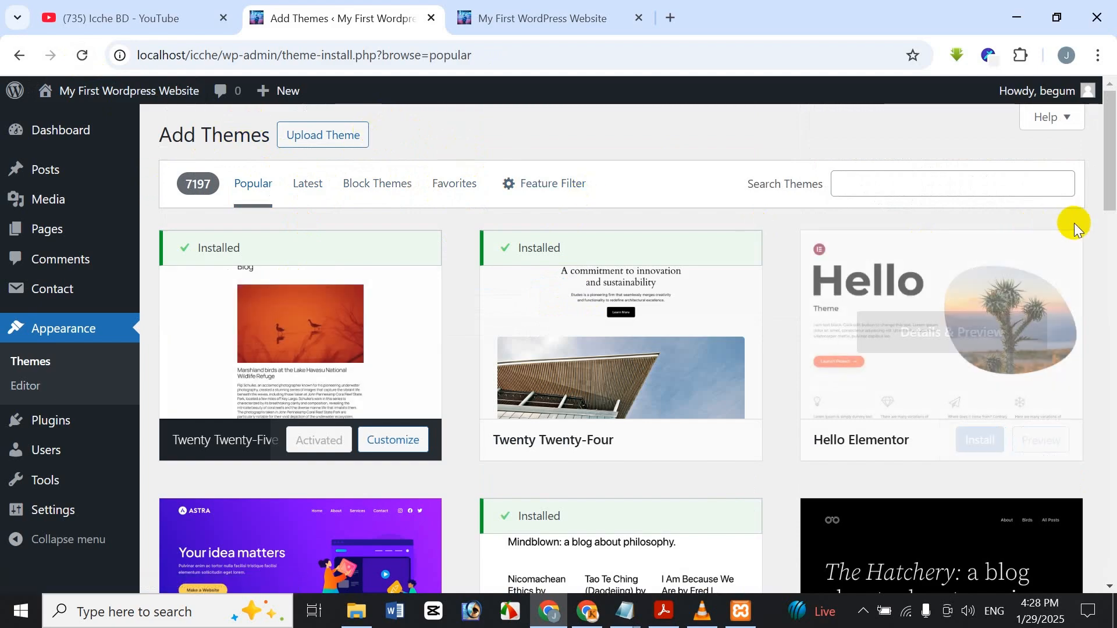
Search the available themes for "hello", and narrow the search to "hello elem"
left_click(894, 177)
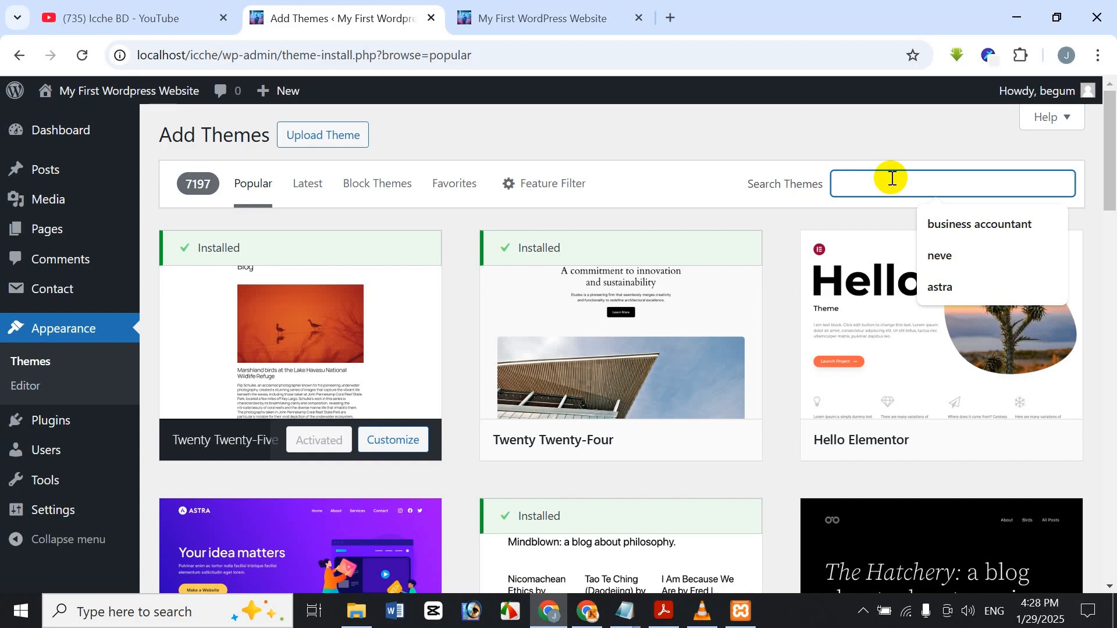
type("hello")
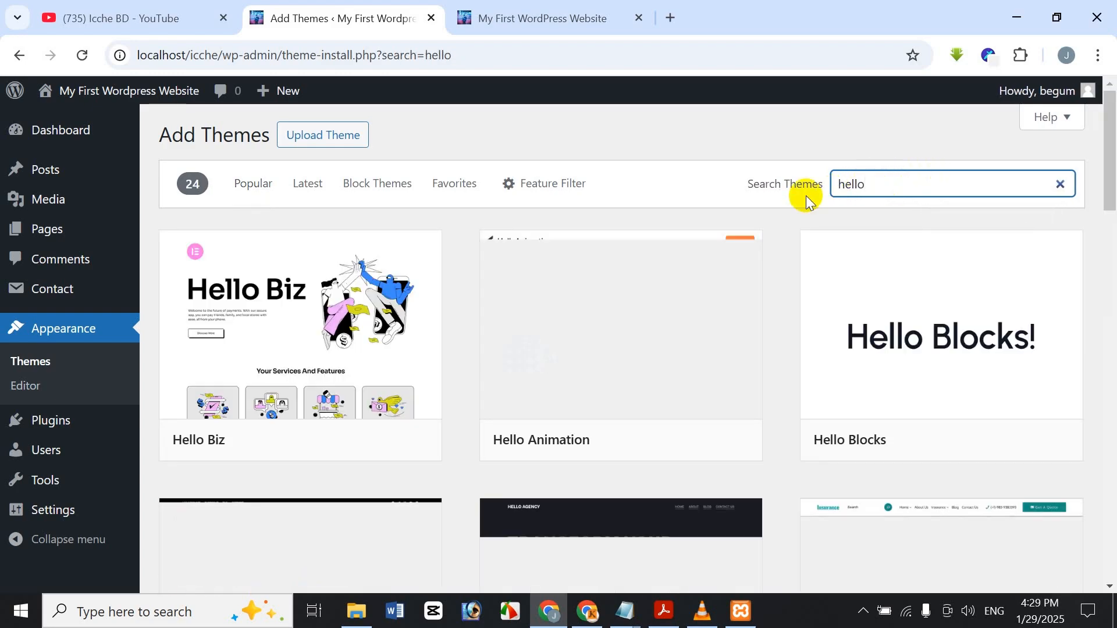
left_click_drag(1108, 217, 1101, 160)
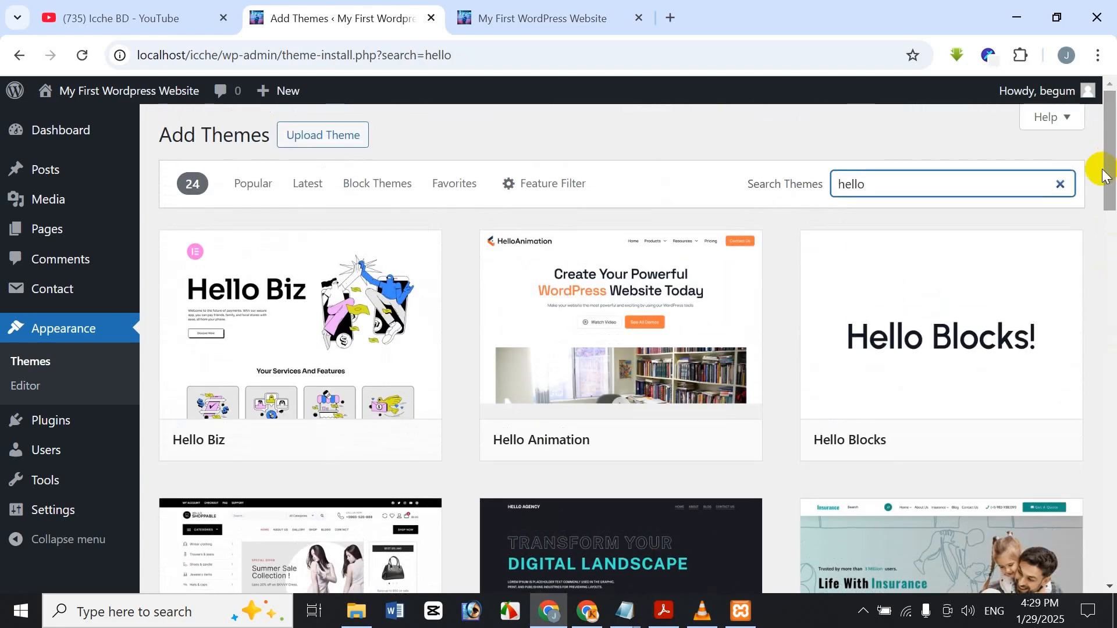
type("elem")
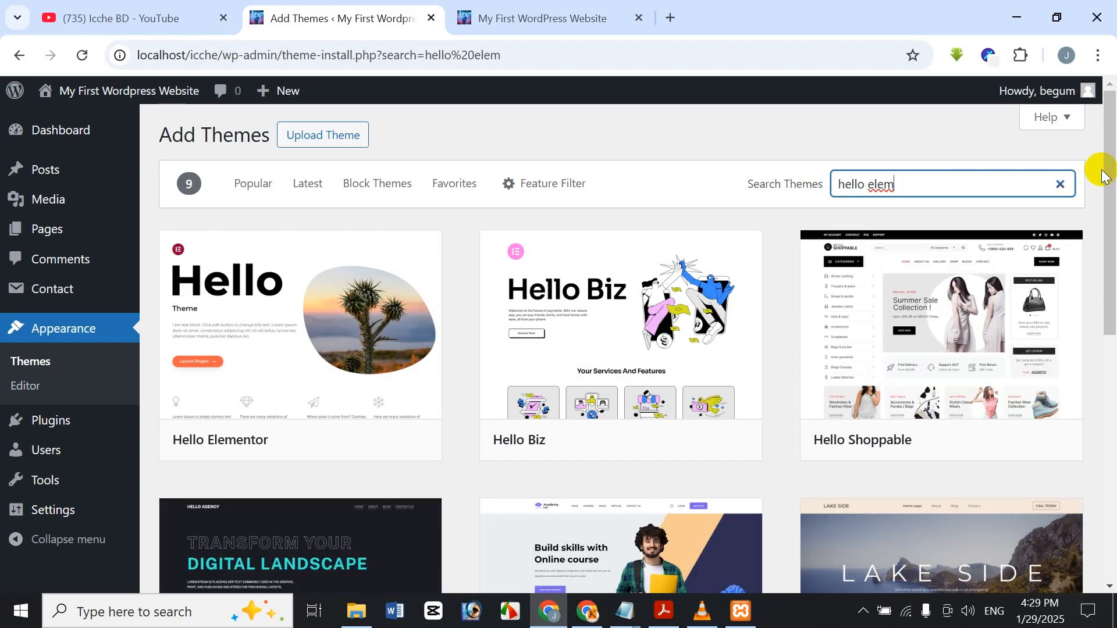
mouse_move(163, 379)
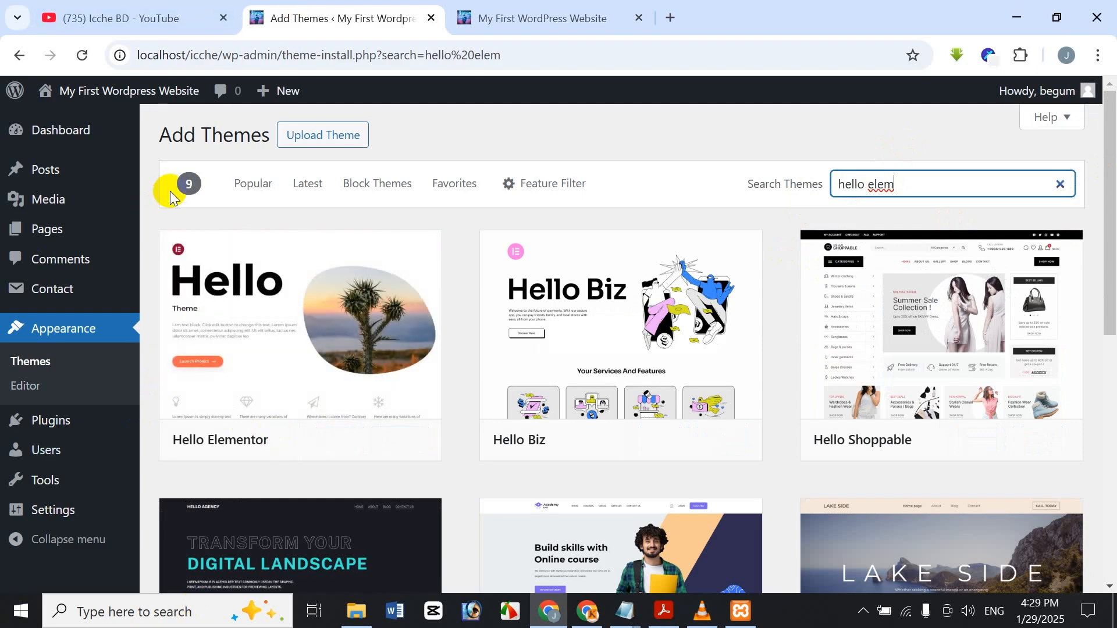
Clear the theme search and open the feature filter options for the available themes
key("ctrl+a")
key("BackSpace")
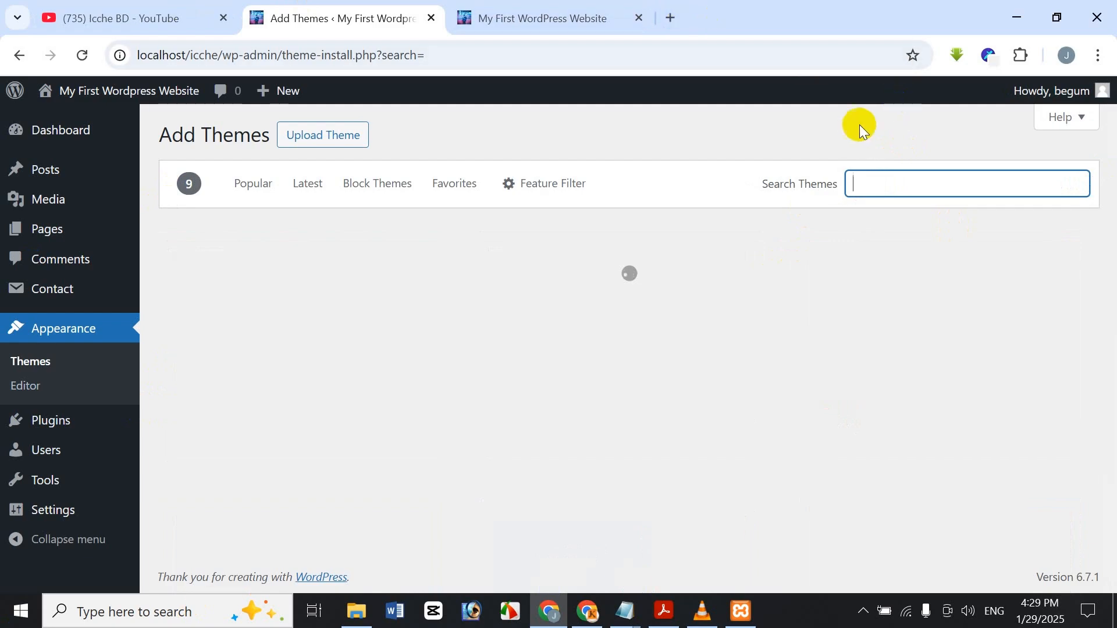
left_click(856, 125)
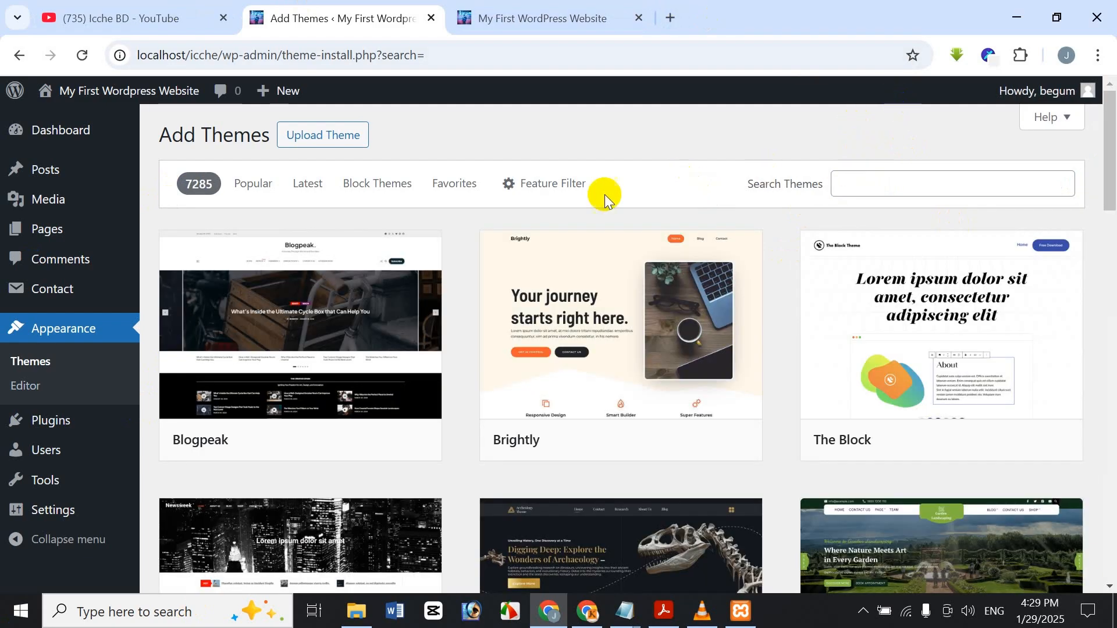
left_click(551, 195)
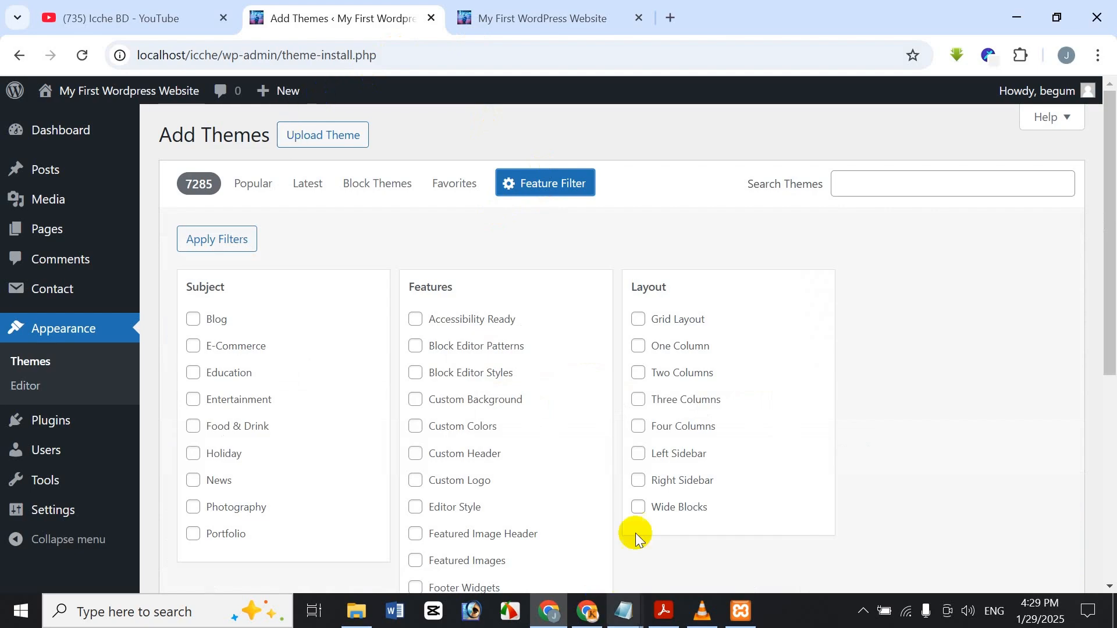
scroll(666, 285, "down", 2)
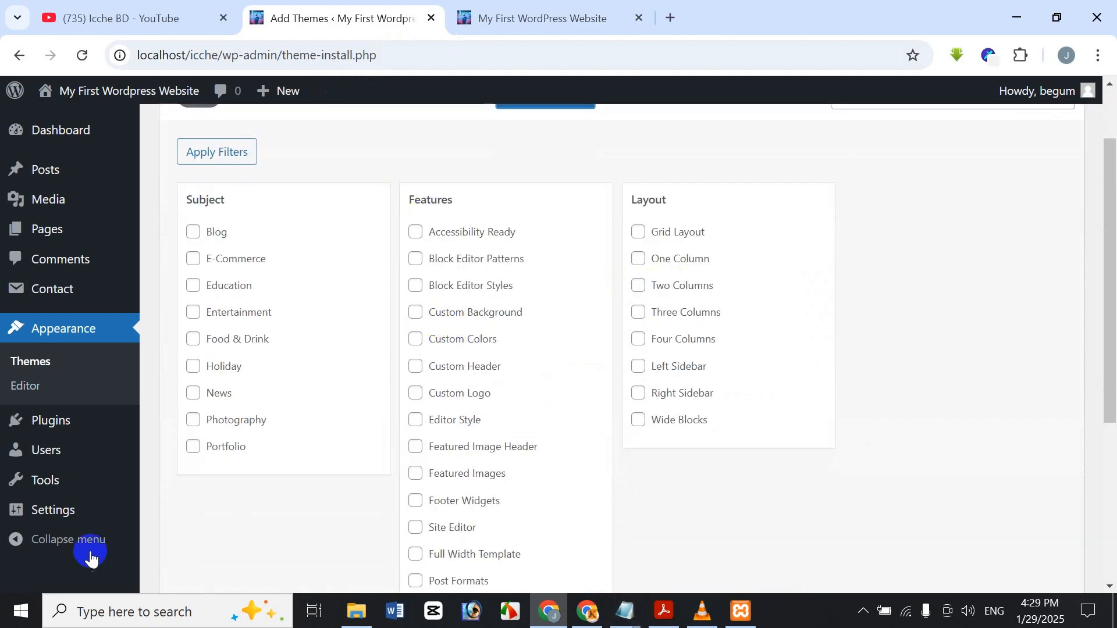
Filter the available themes by E-Commerce, Custom Colors and Three Columns, and look through the filtered themes
left_click(198, 339)
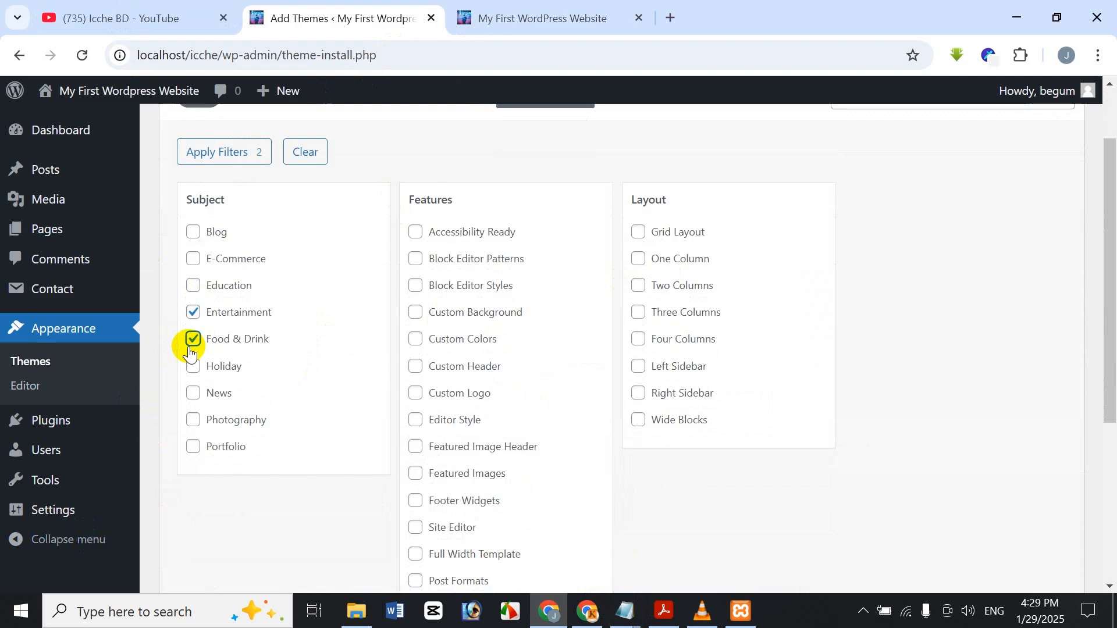
left_click(195, 314)
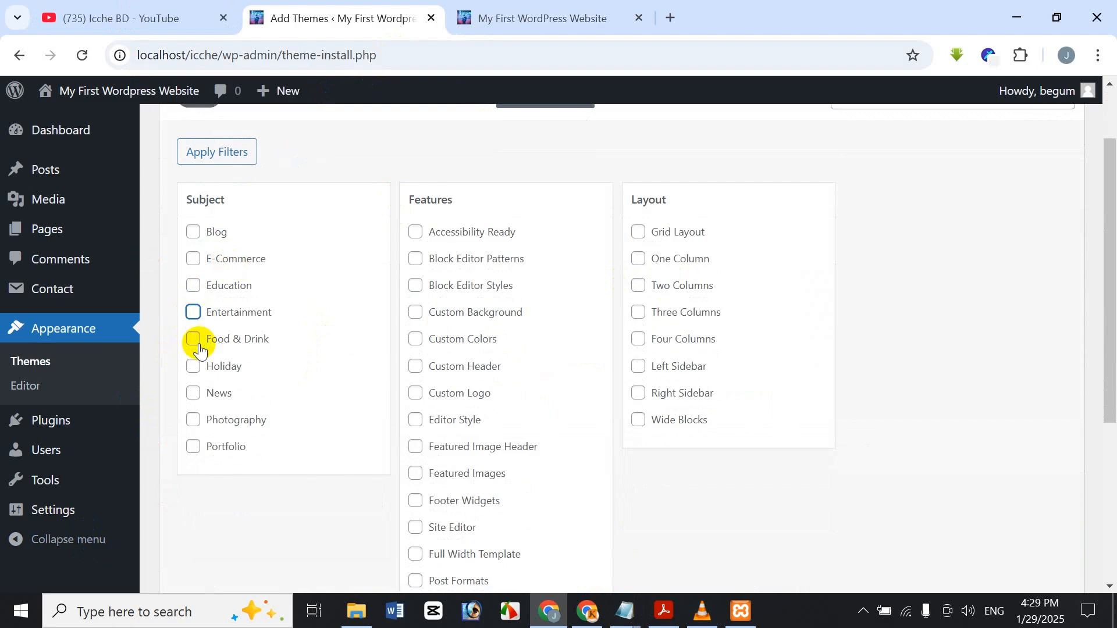
left_click(195, 260)
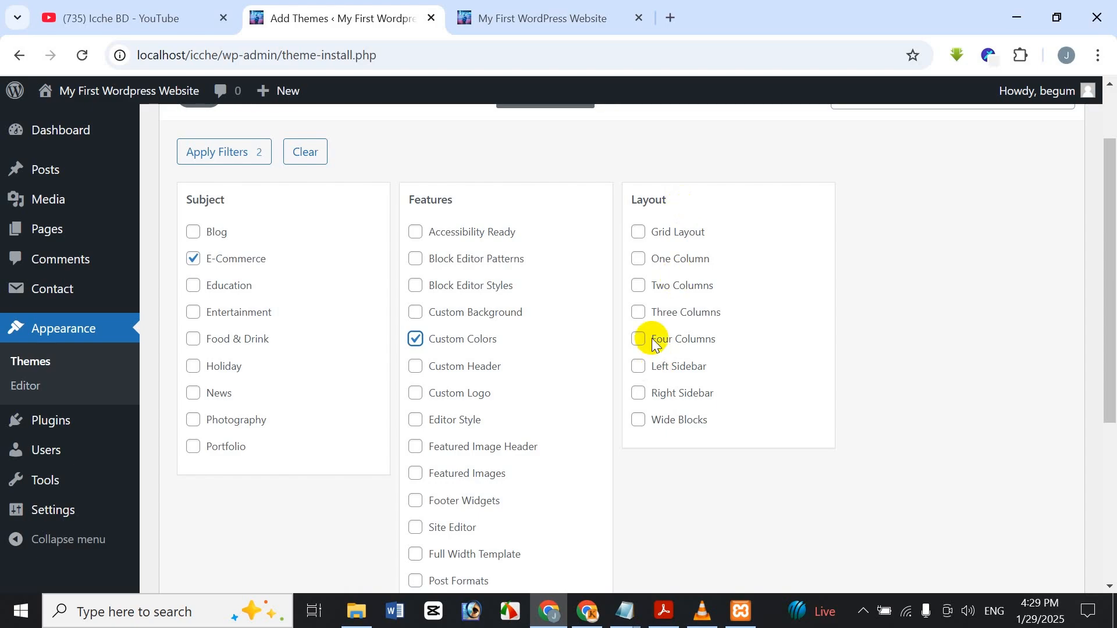
left_click_drag(1110, 314, 1110, 197)
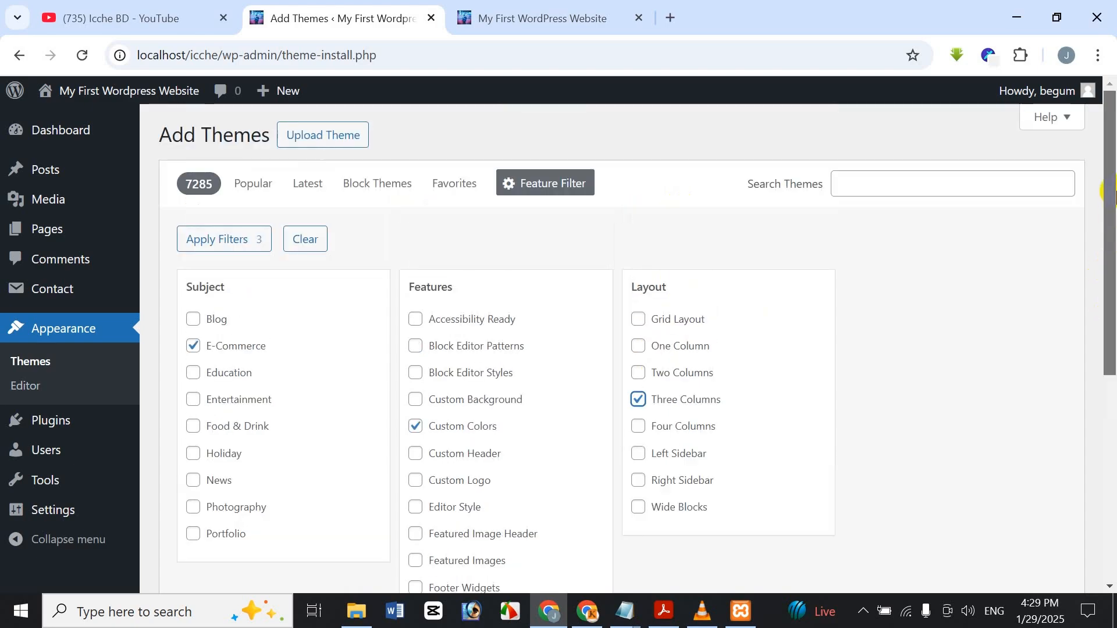
left_click_drag(1110, 302, 1112, 505)
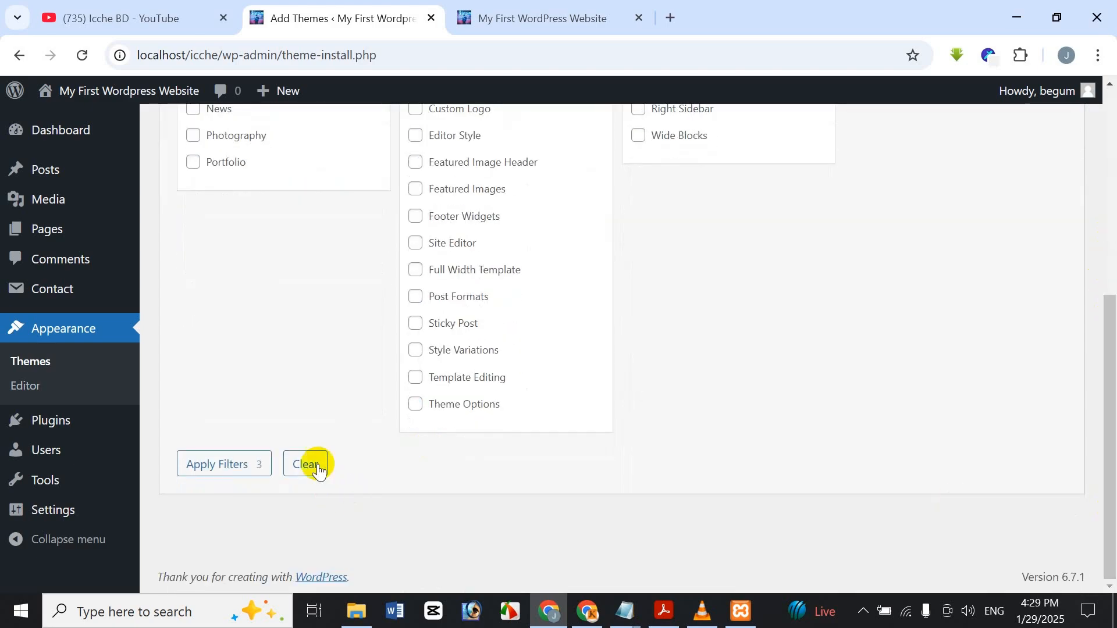
left_click(207, 464)
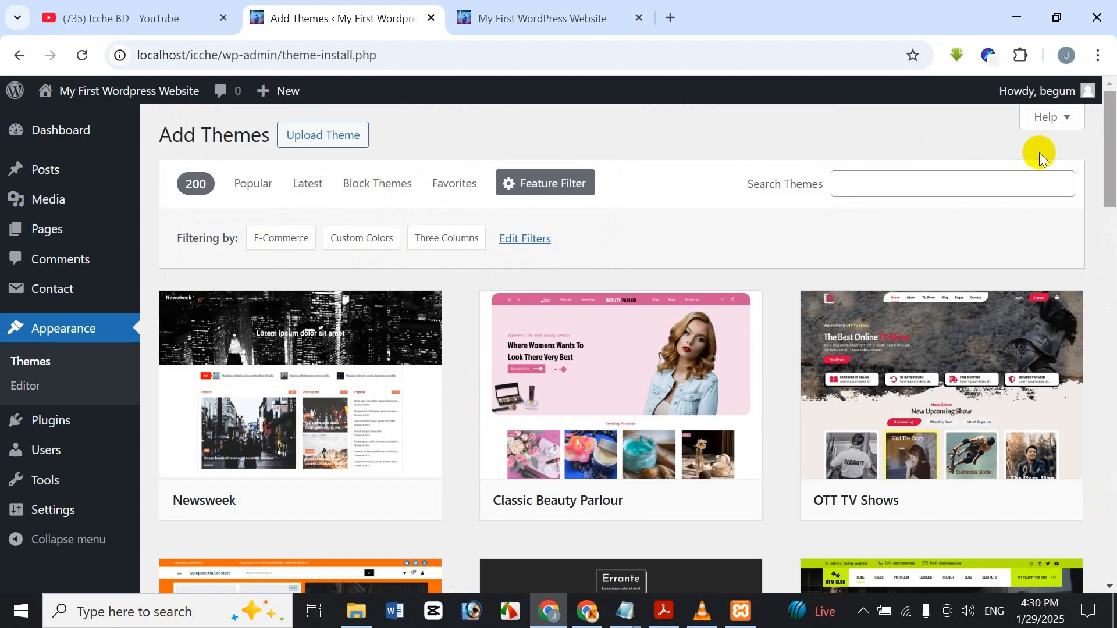
left_click_drag(1111, 185, 1020, 239)
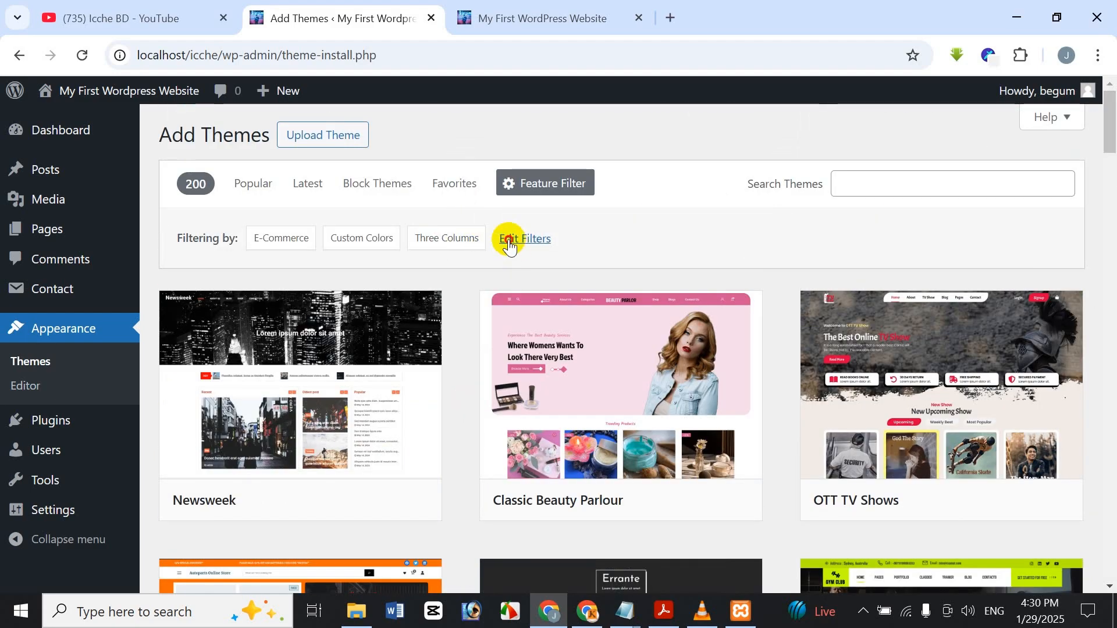
Clear the applied feature filters and return to the Popular themes listing
left_click(510, 243)
scroll(341, 429, "down", 5)
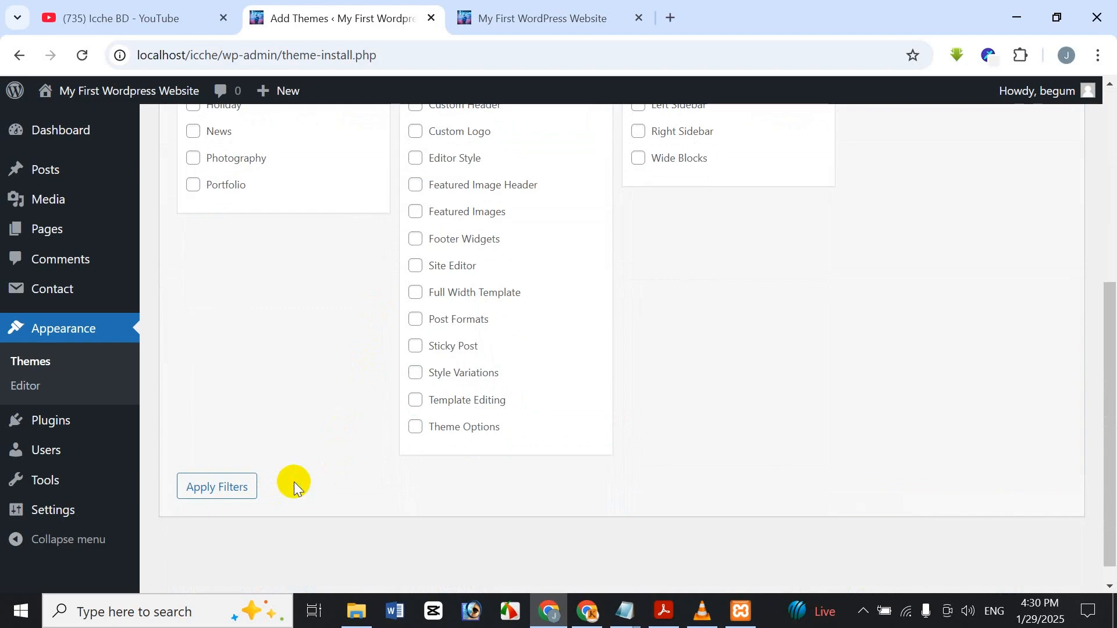
scroll(294, 482, "up", 5)
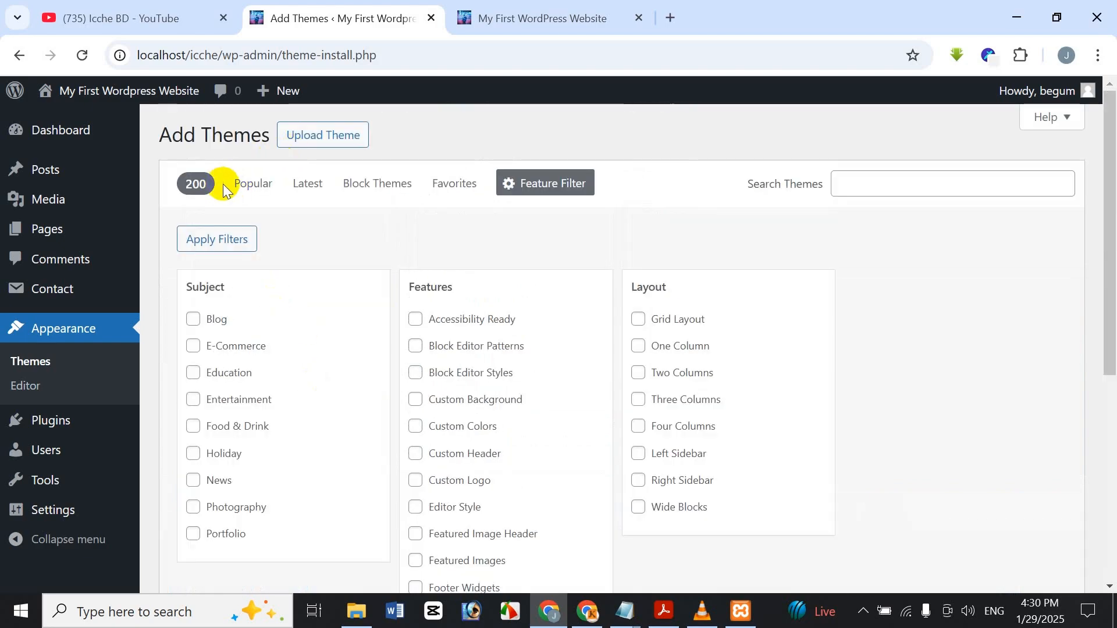
left_click(236, 185)
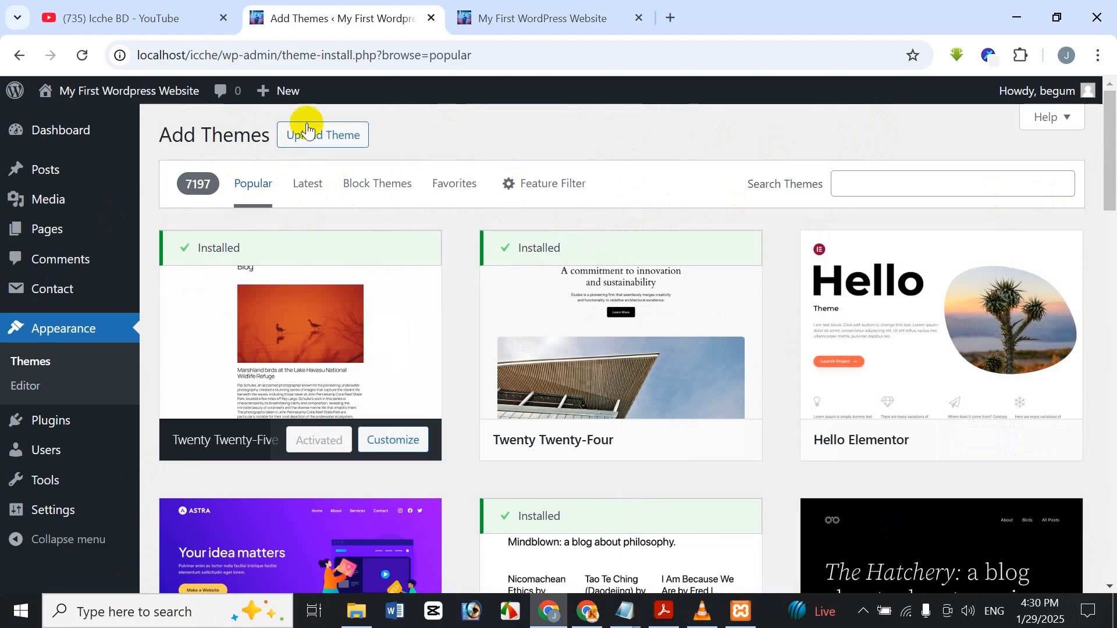
Find the Neve theme in the Popular listing and install it
scroll(1075, 252, "down", 13)
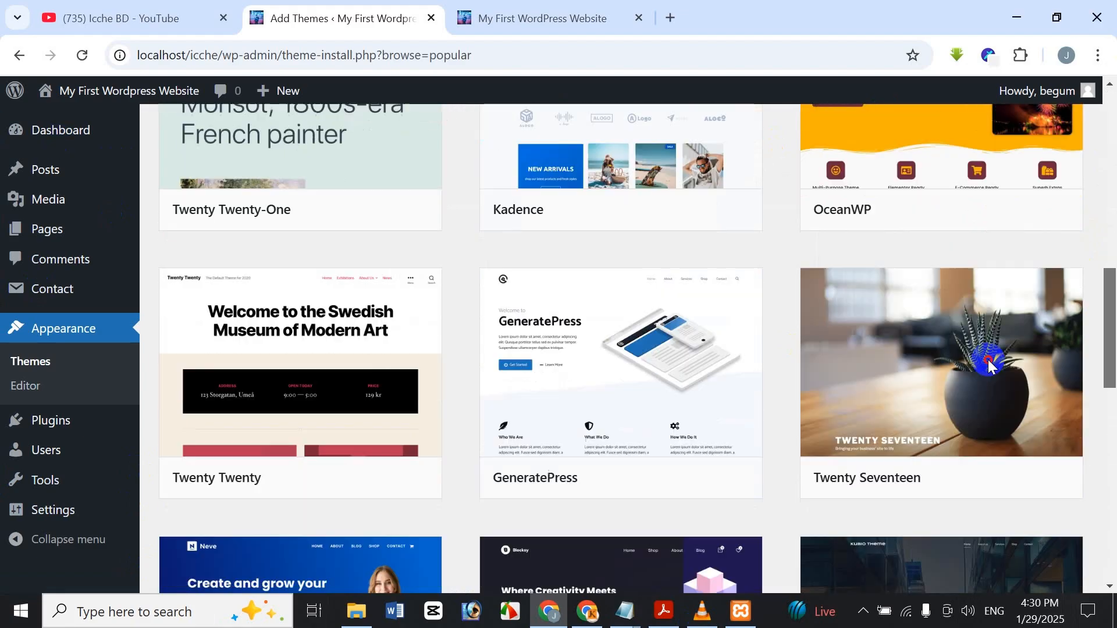
left_click_drag(989, 360, 1112, 401)
mouse_move(356, 319)
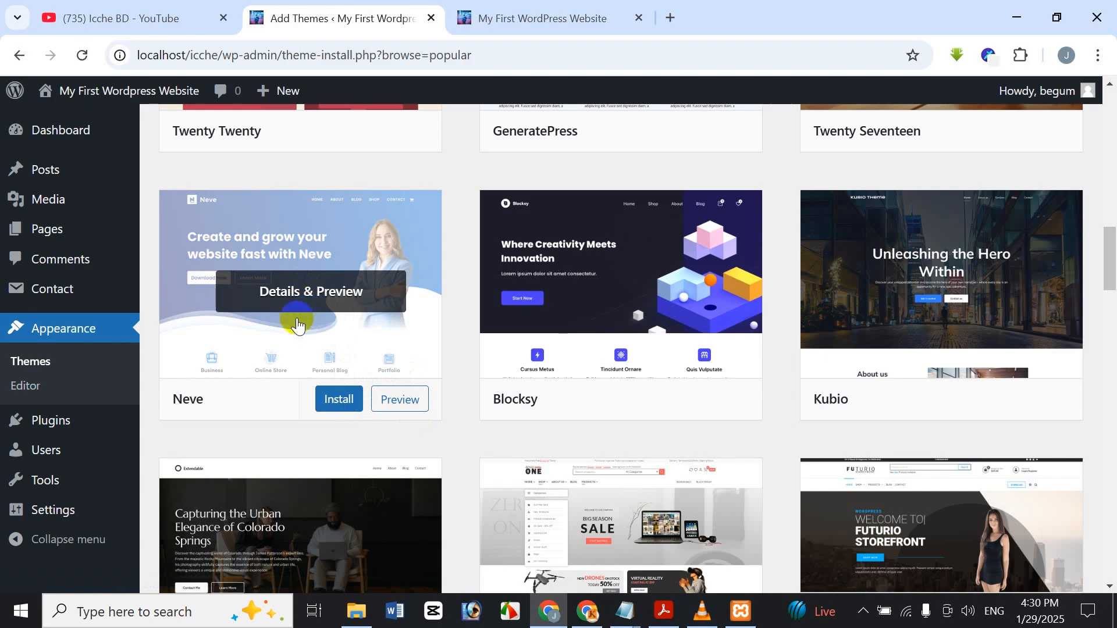
left_click(332, 408)
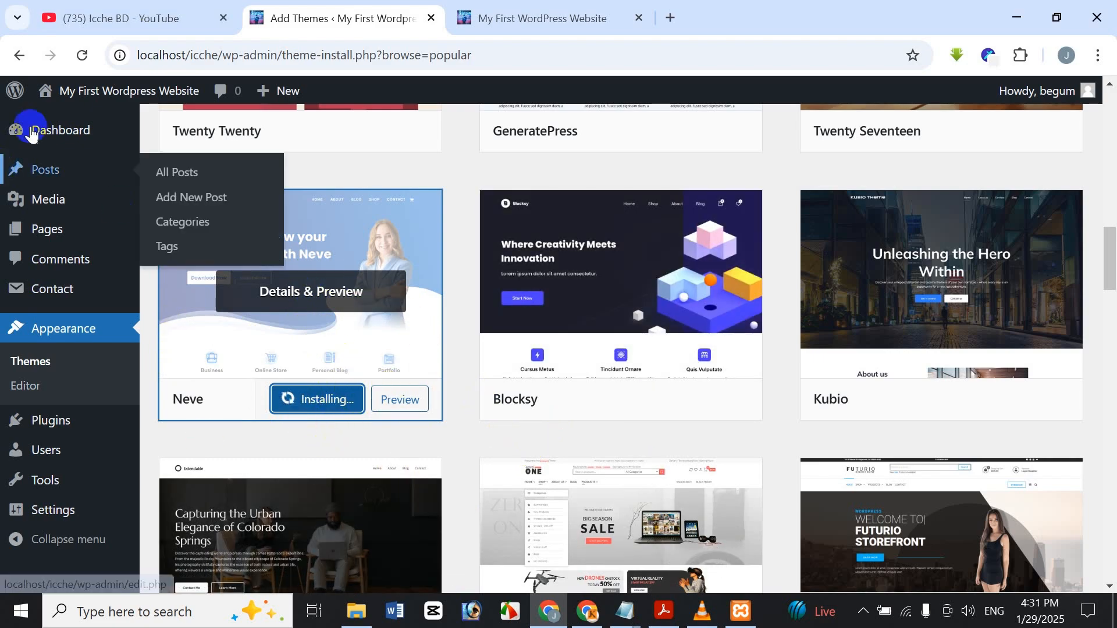
View the site's front-end home page to examine its current header and layout
left_click(492, 13)
scroll(389, 334, "up", 2)
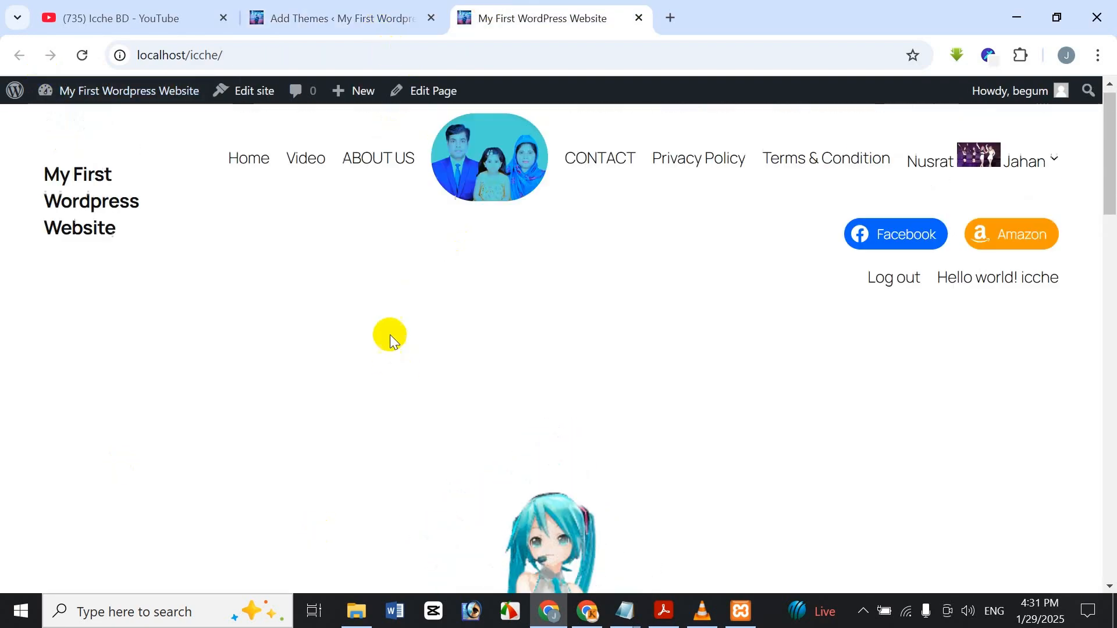
left_click_drag(1109, 177, 1095, 113)
Return to the WordPress admin, open the installed themes list and activate the Neve theme
left_click(377, 8)
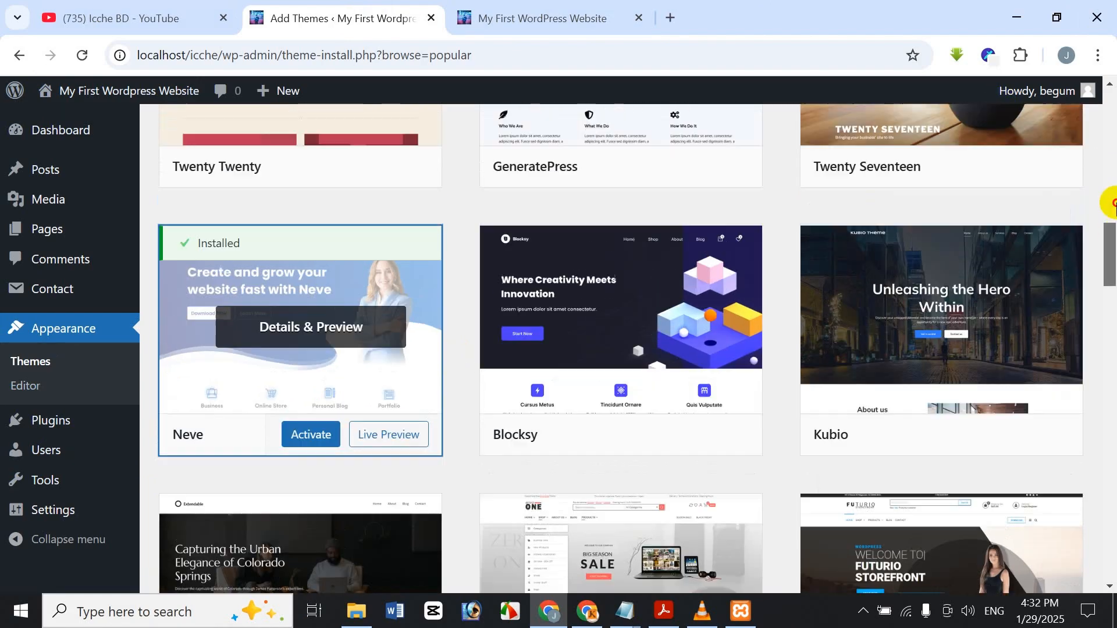
scroll(1111, 203, "up", 15)
mouse_move(264, 242)
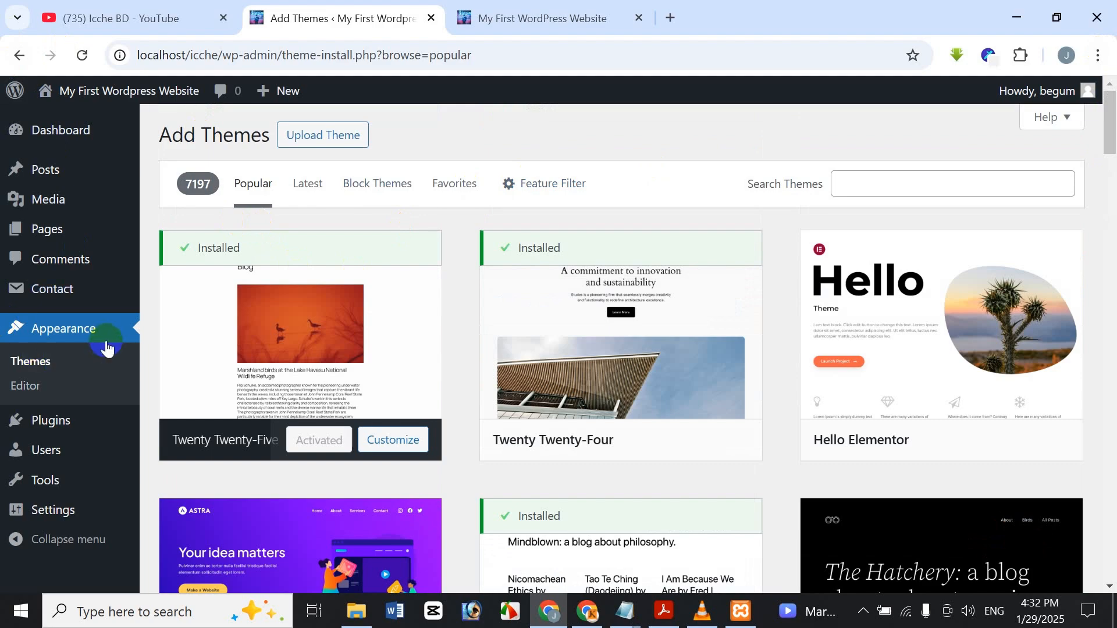
left_click(113, 483)
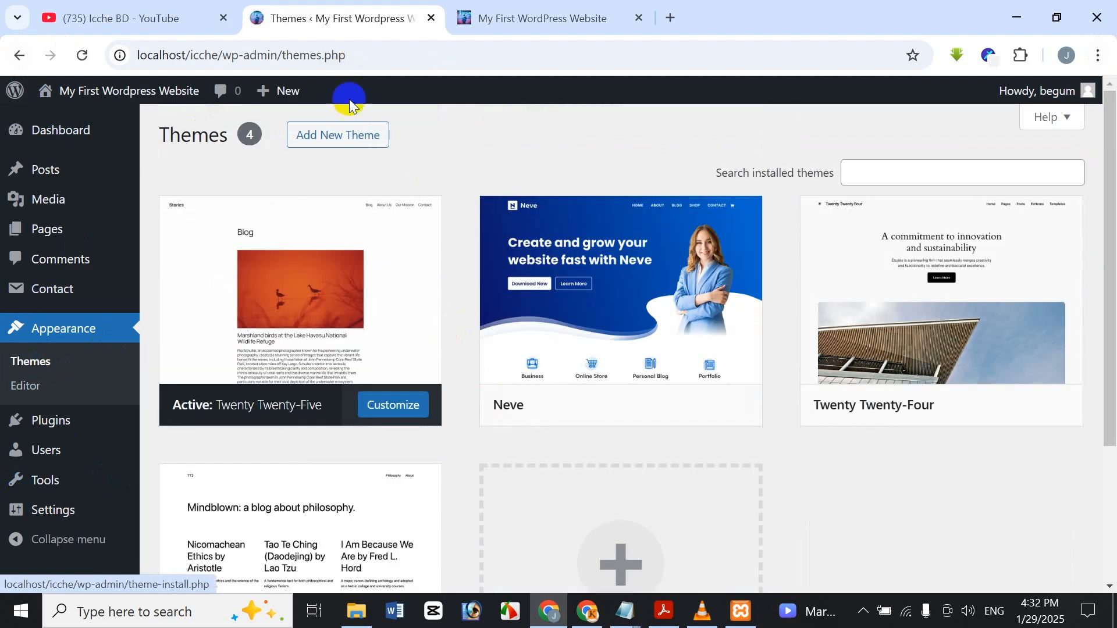
left_click_drag(1110, 169, 1102, 212)
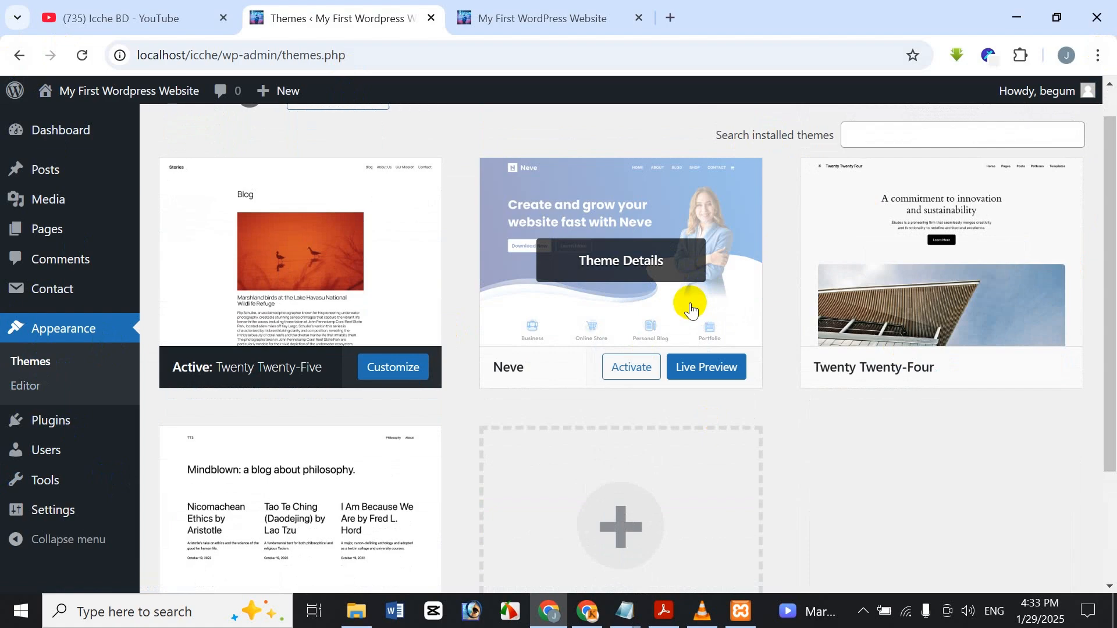
left_click(637, 369)
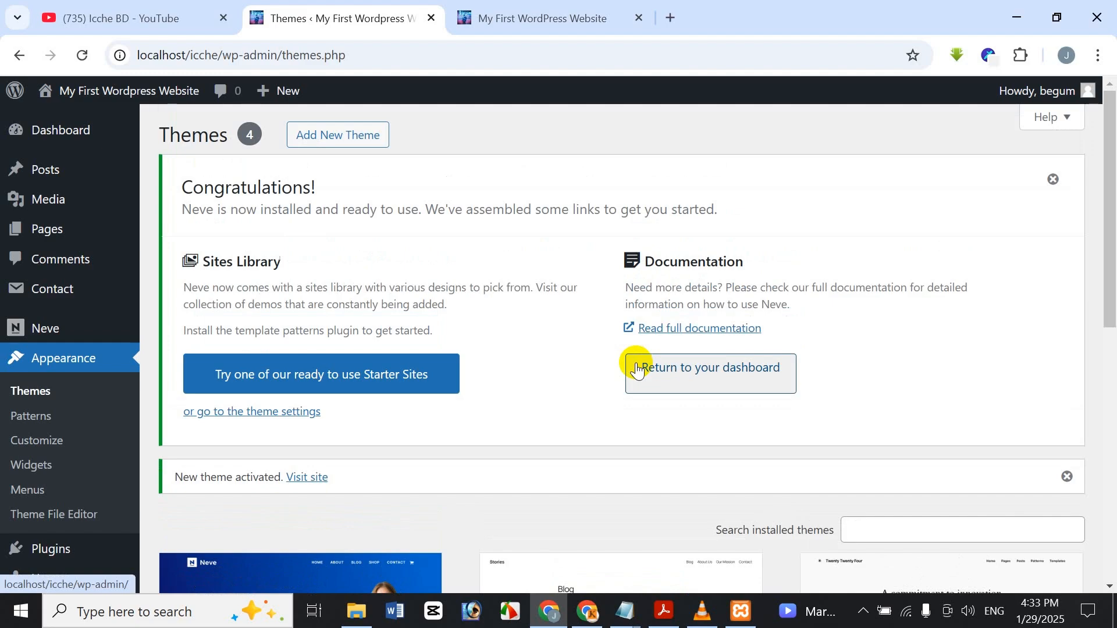
scroll(536, 349, "down", 7)
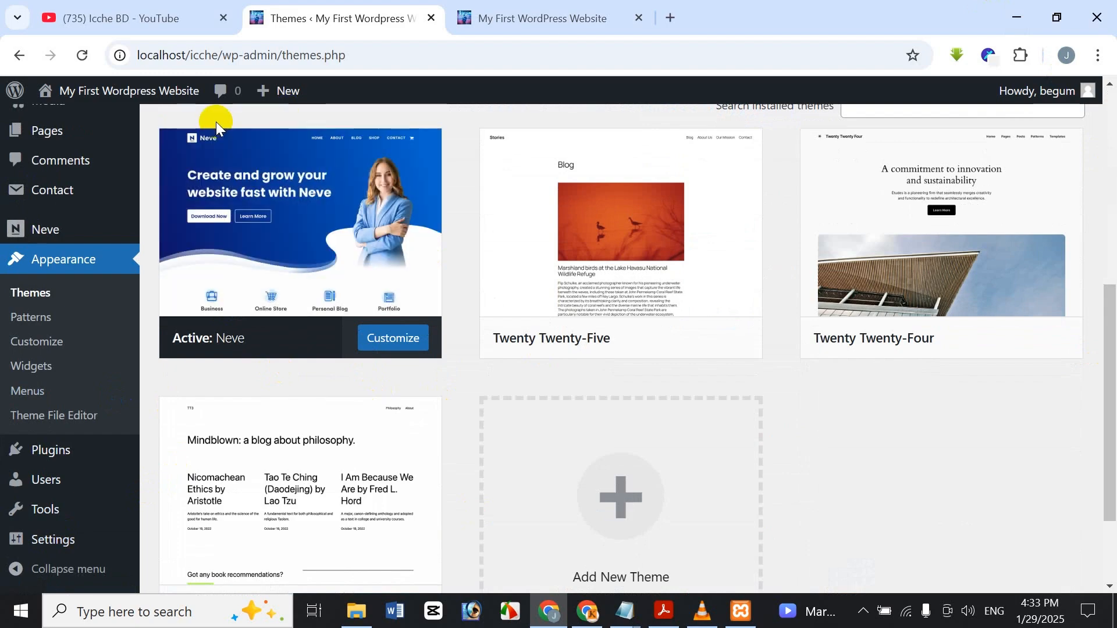
Reload the site's front end and examine the home page with the Neve theme applied
left_click(531, 8)
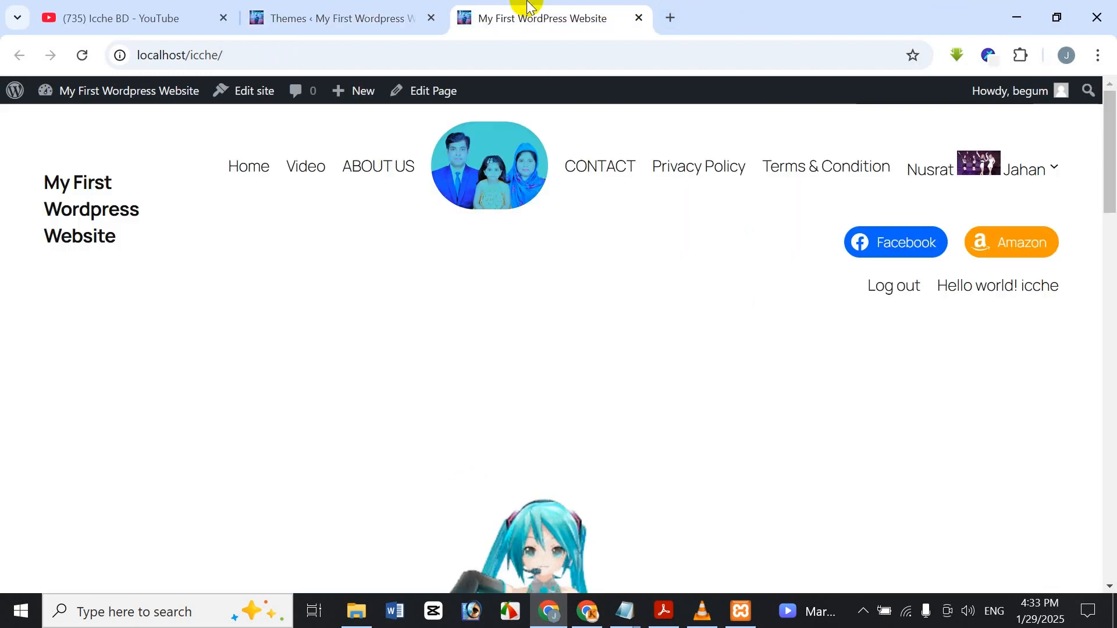
left_click_drag(1108, 161, 1106, 137)
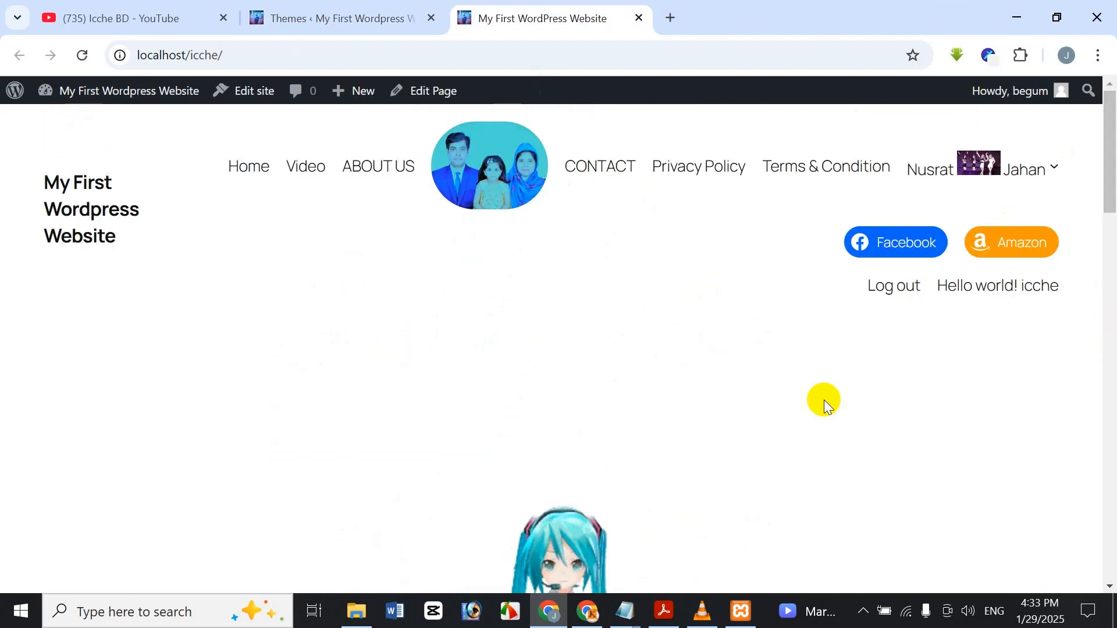
left_click(81, 57)
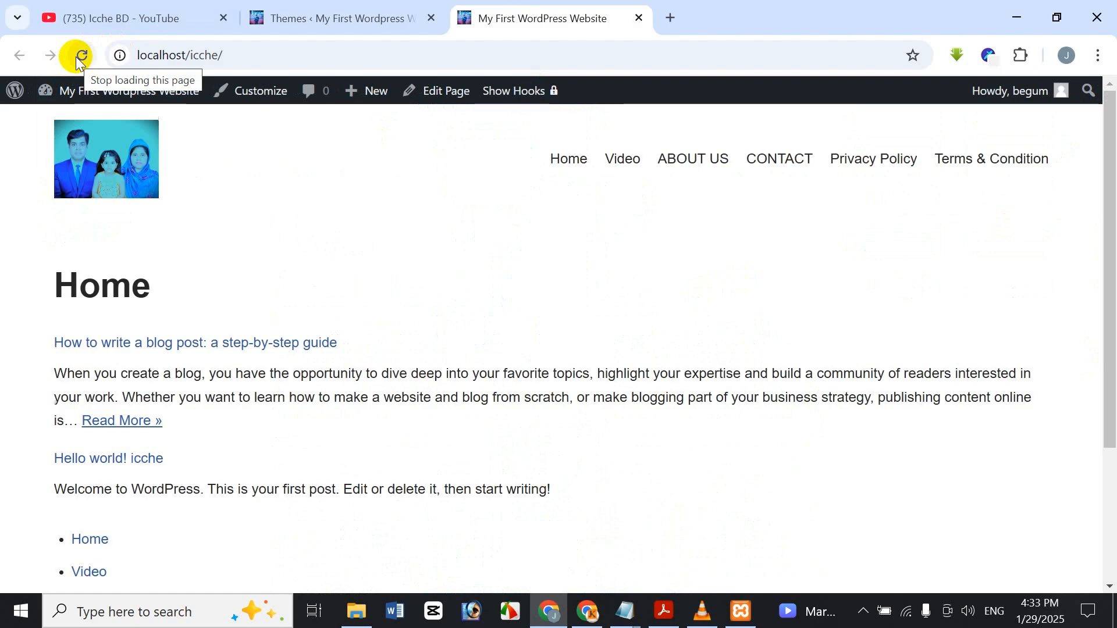
left_click_drag(1109, 257, 1110, 38)
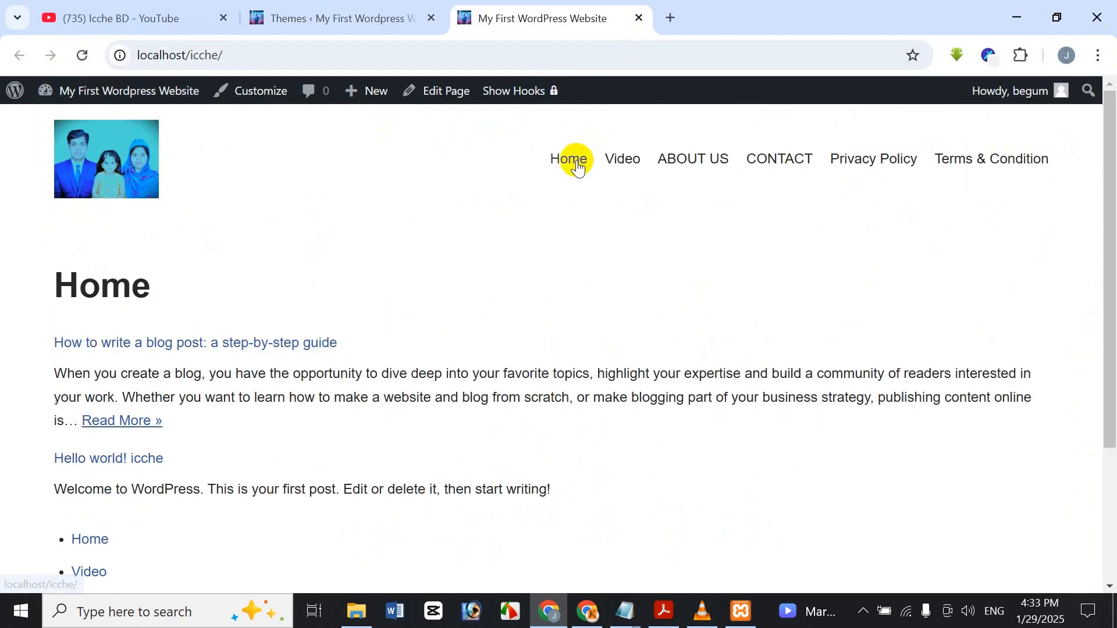
scroll(392, 282, "down", 3)
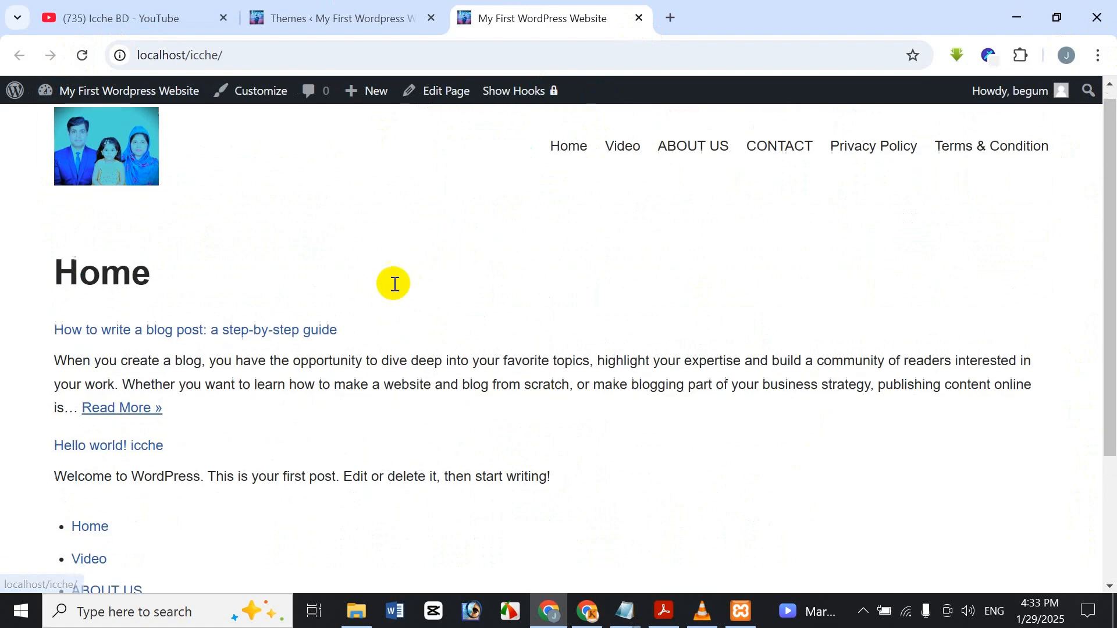
scroll(167, 394, "up", 3)
Return to the installed themes page and dismiss the Neve welcome notice
left_click(288, 8)
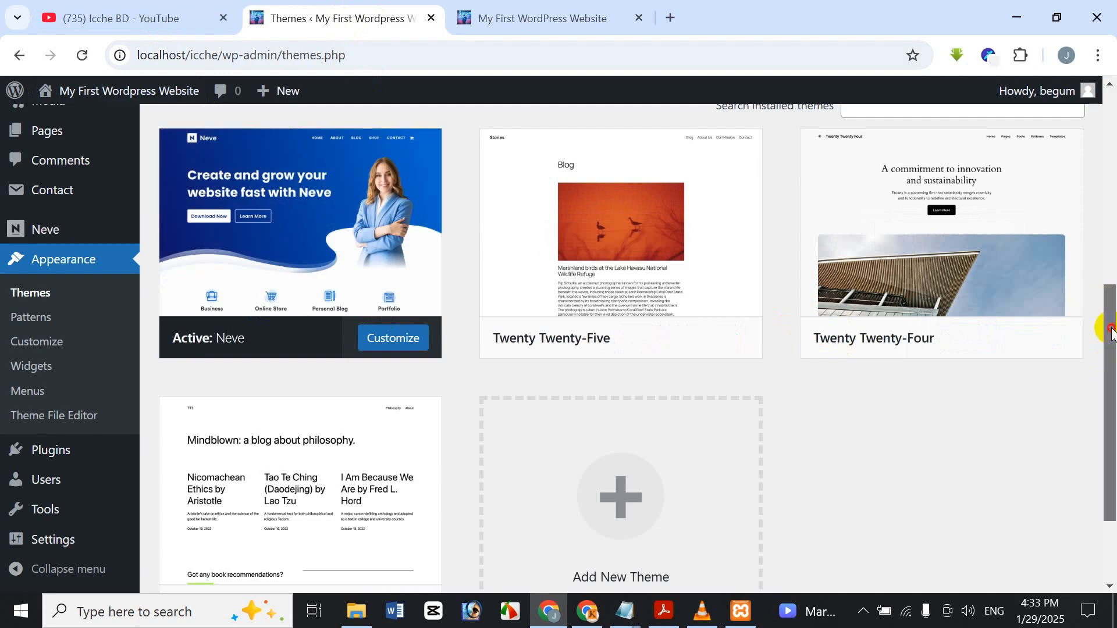
left_click_drag(1105, 357, 1077, 160)
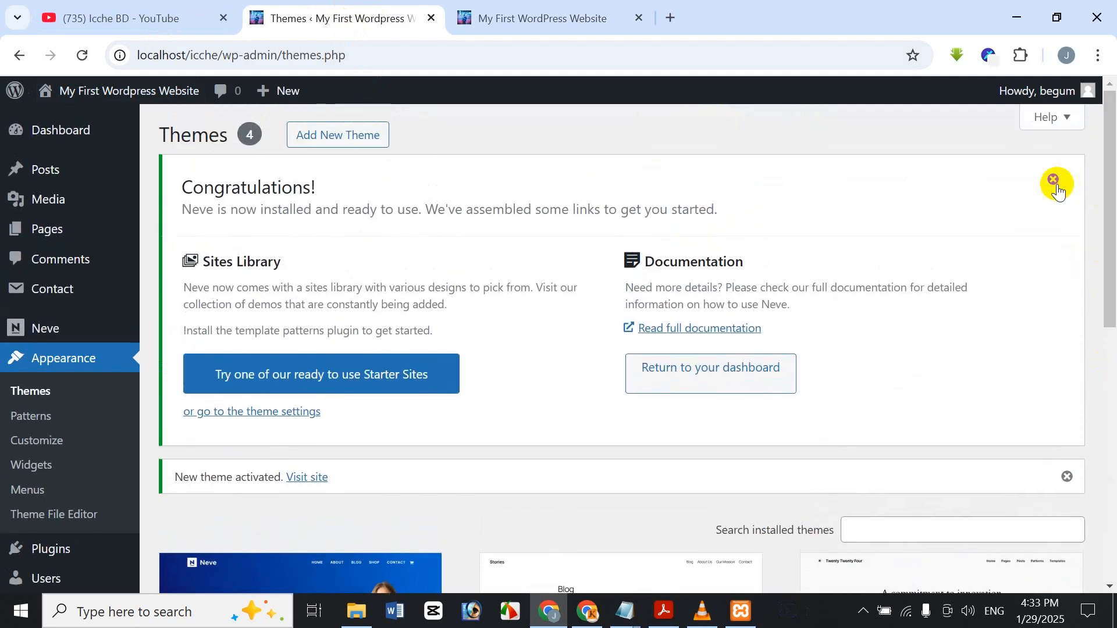
left_click(1054, 181)
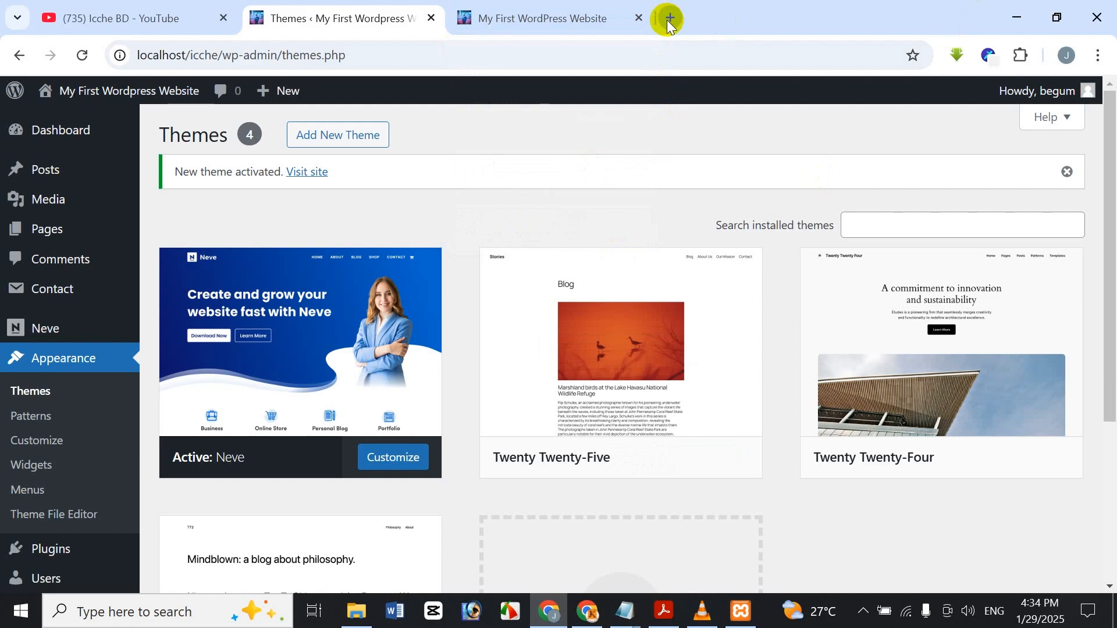
Open the page for adding a new theme and show the form for uploading a theme's .zip file
scroll(591, 456, "down", 1)
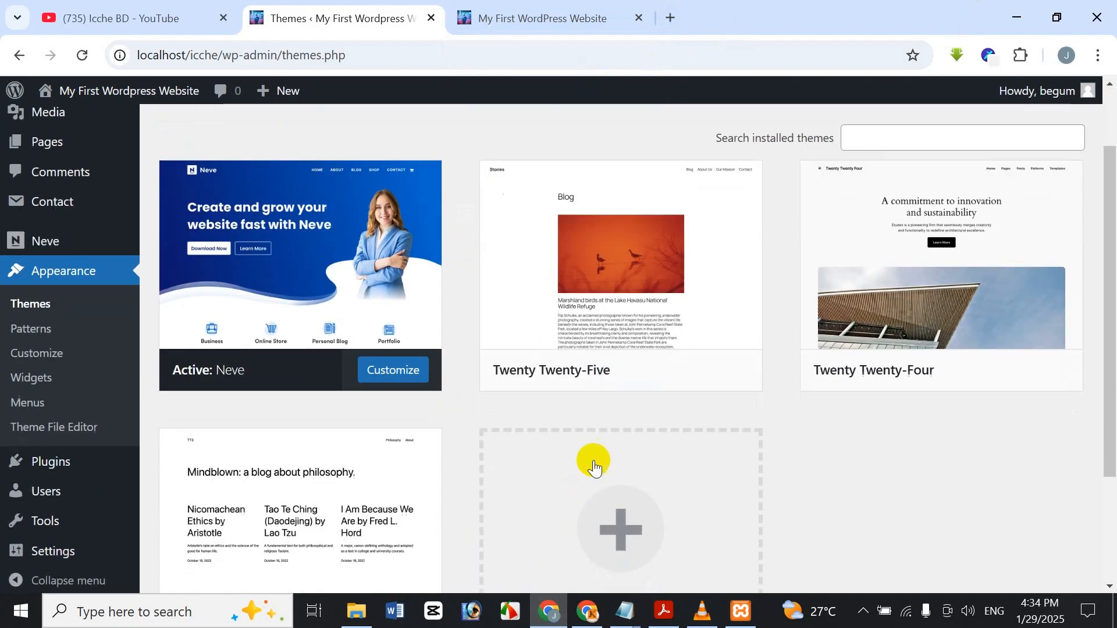
left_click(604, 471)
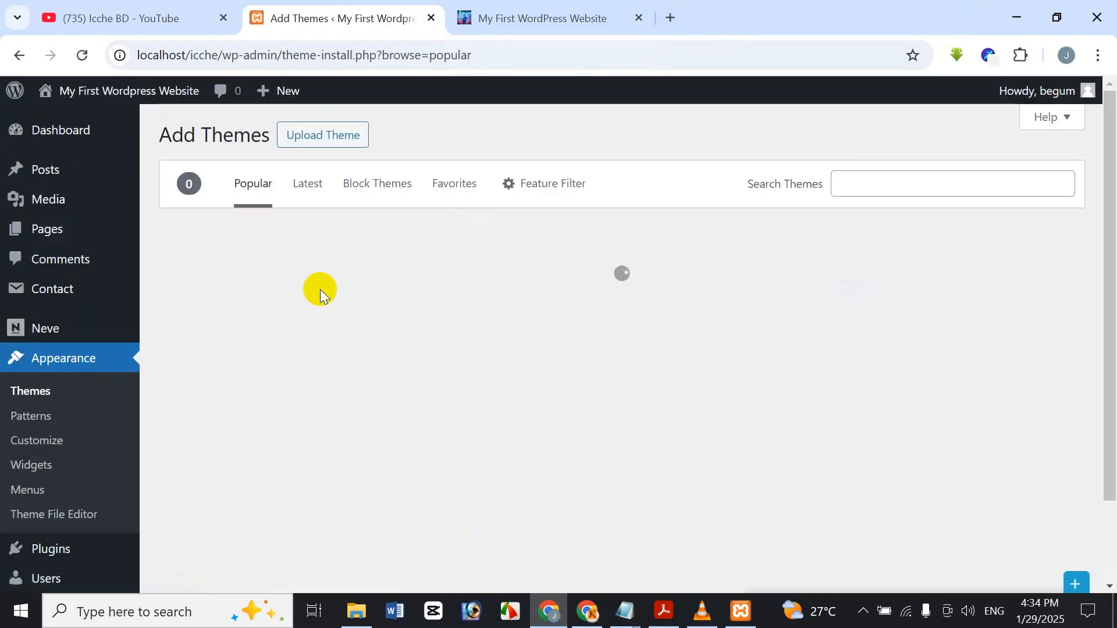
left_click(326, 134)
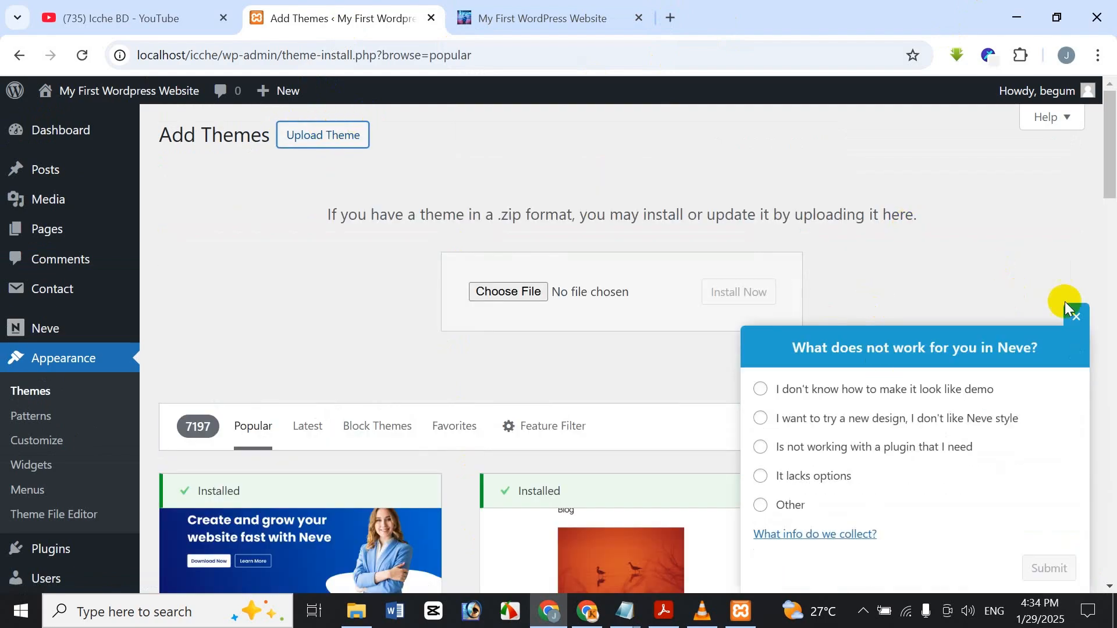
Dismiss the Neve feedback survey and hide the theme upload form
left_click(1074, 315)
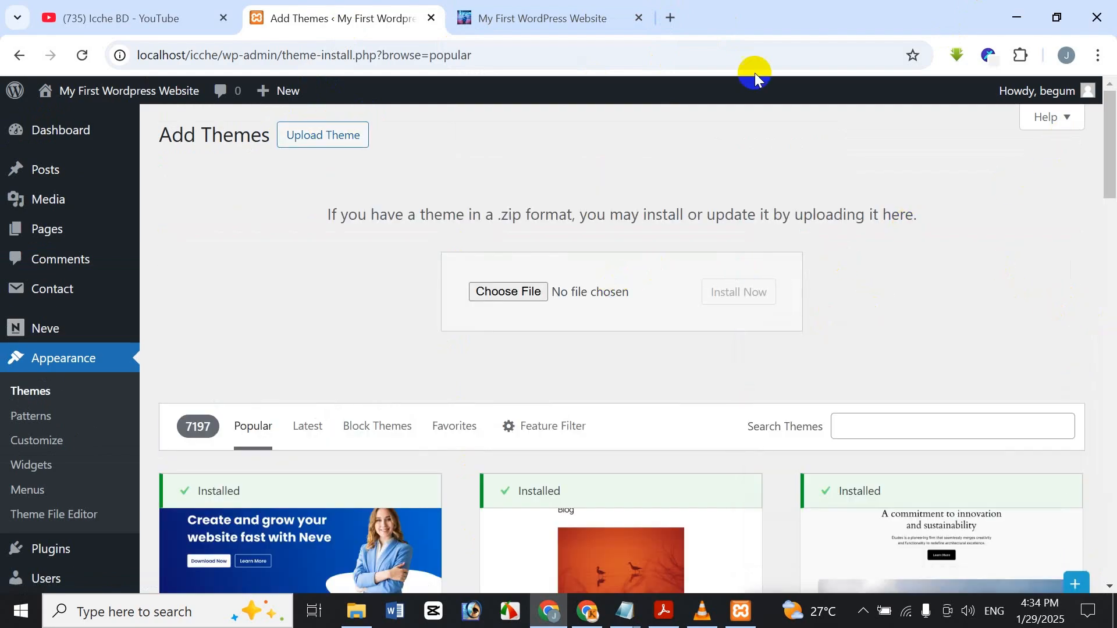
left_click(319, 134)
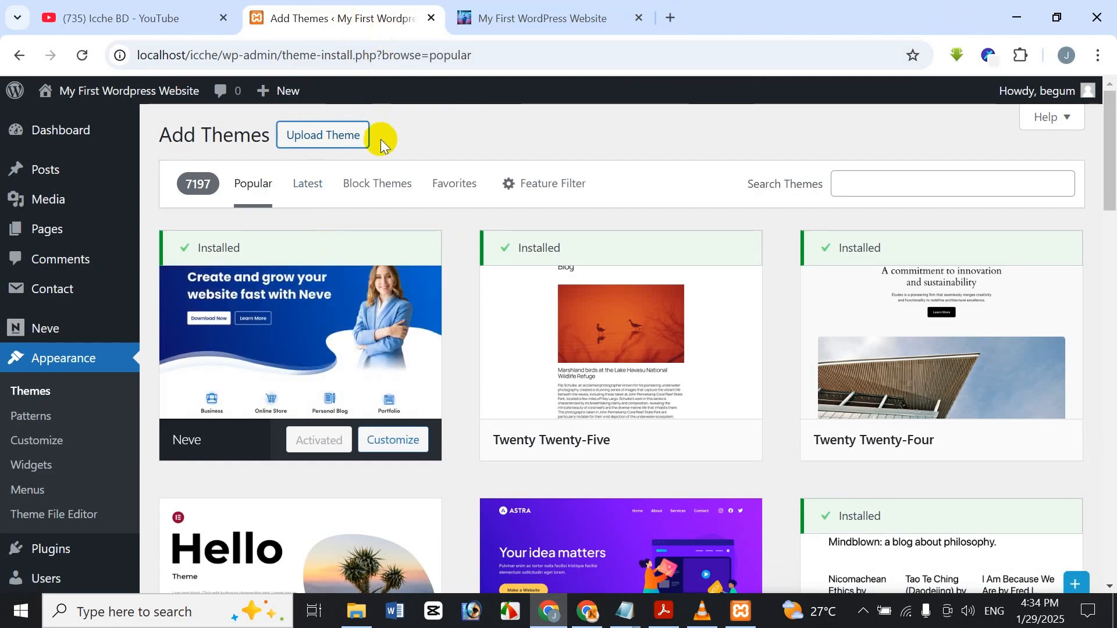
Search Google in a new browser tab for "free download theme wordpress for themeforest"
left_click(670, 18)
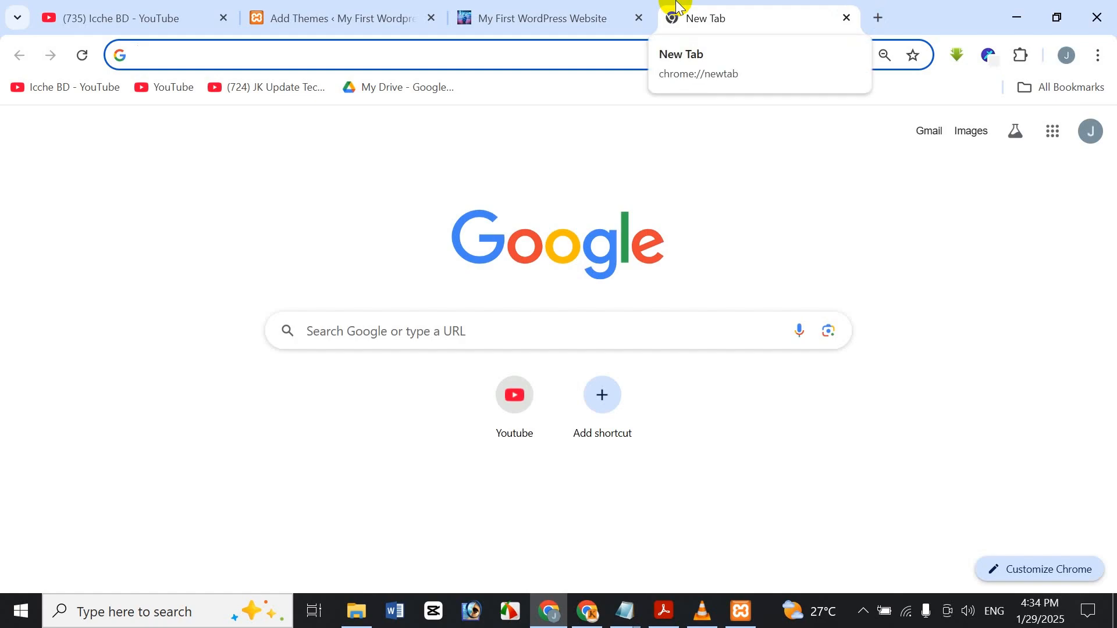
left_click(643, 315)
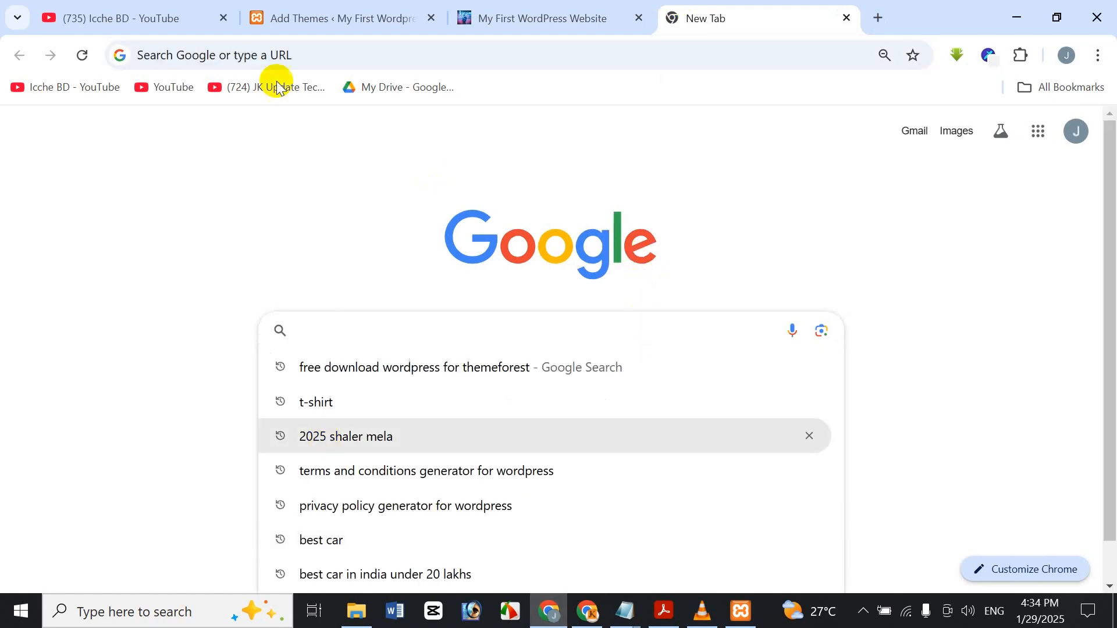
type("f")
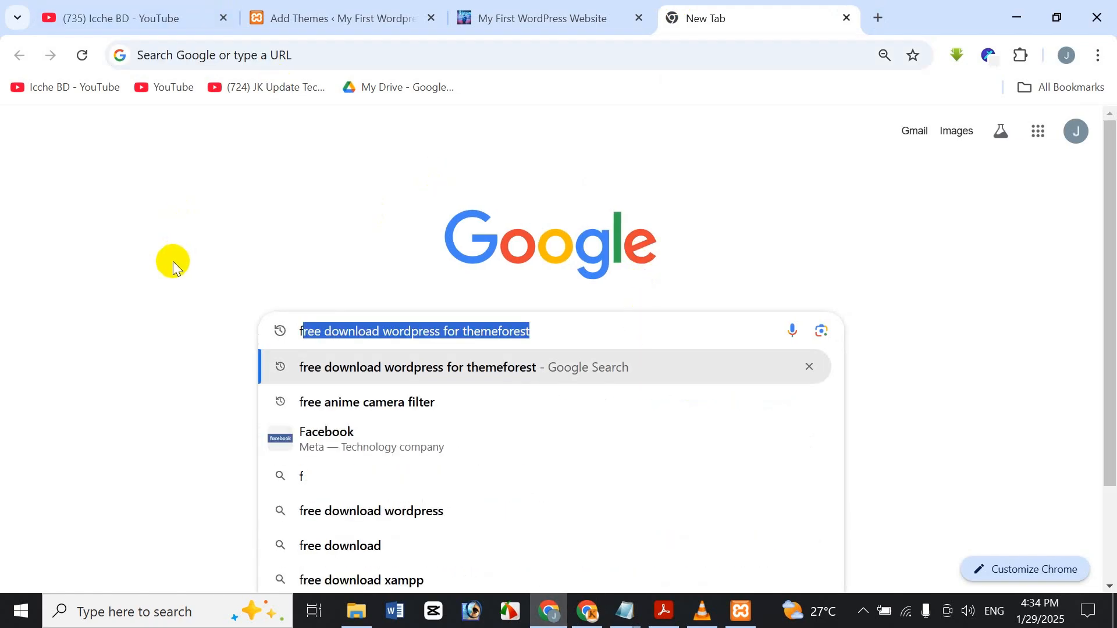
key("Right")
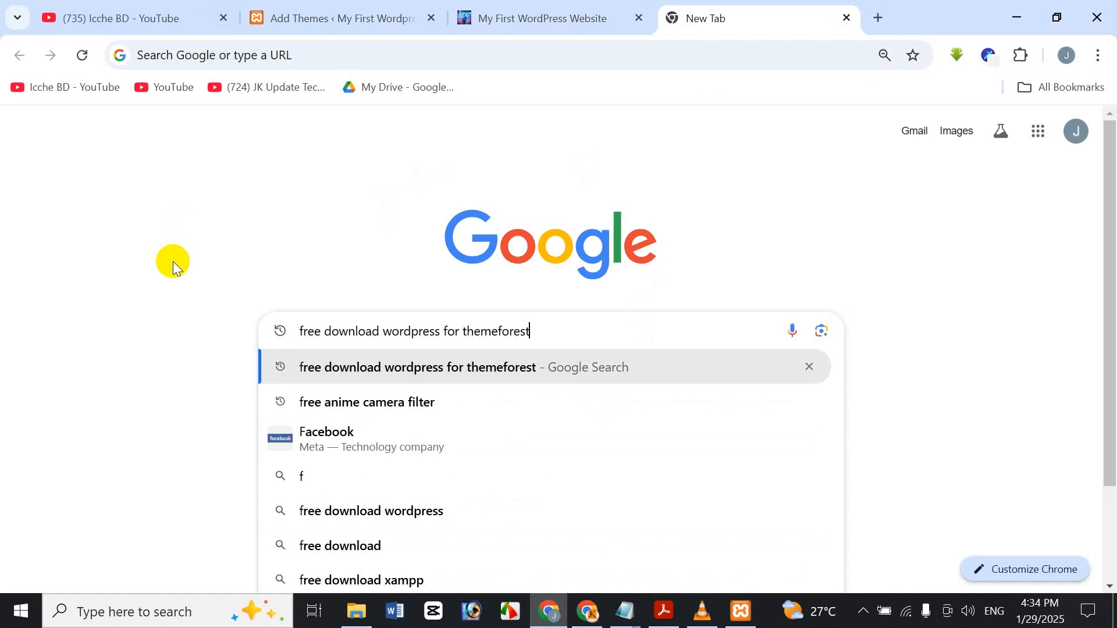
left_click(380, 330)
key("End")
type("theme")
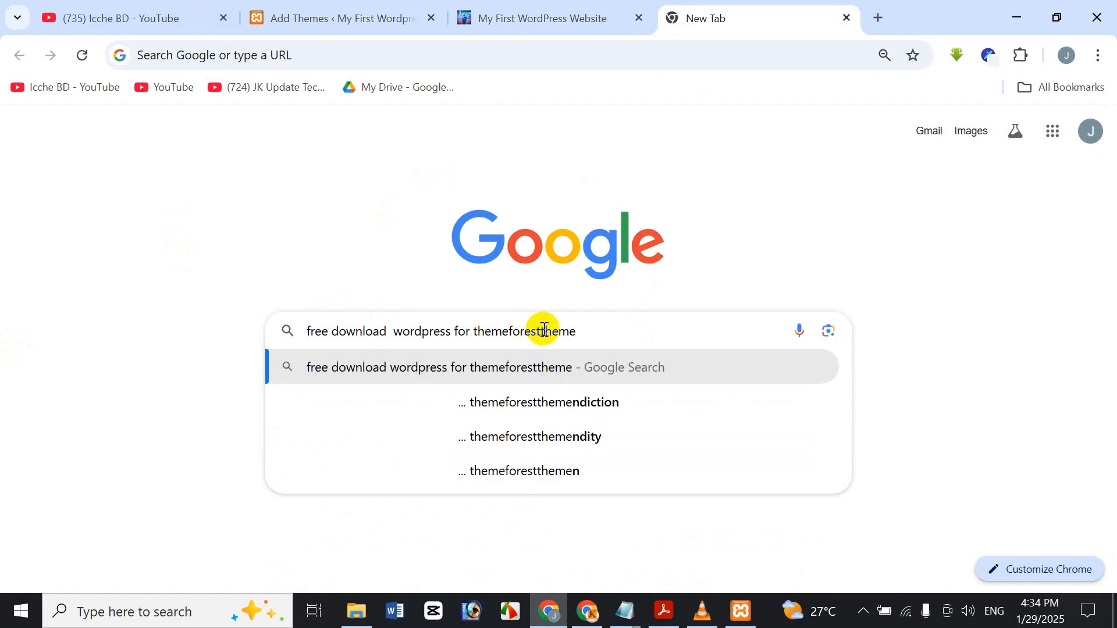
left_click_drag(554, 331, 606, 331)
key("BackSpace")
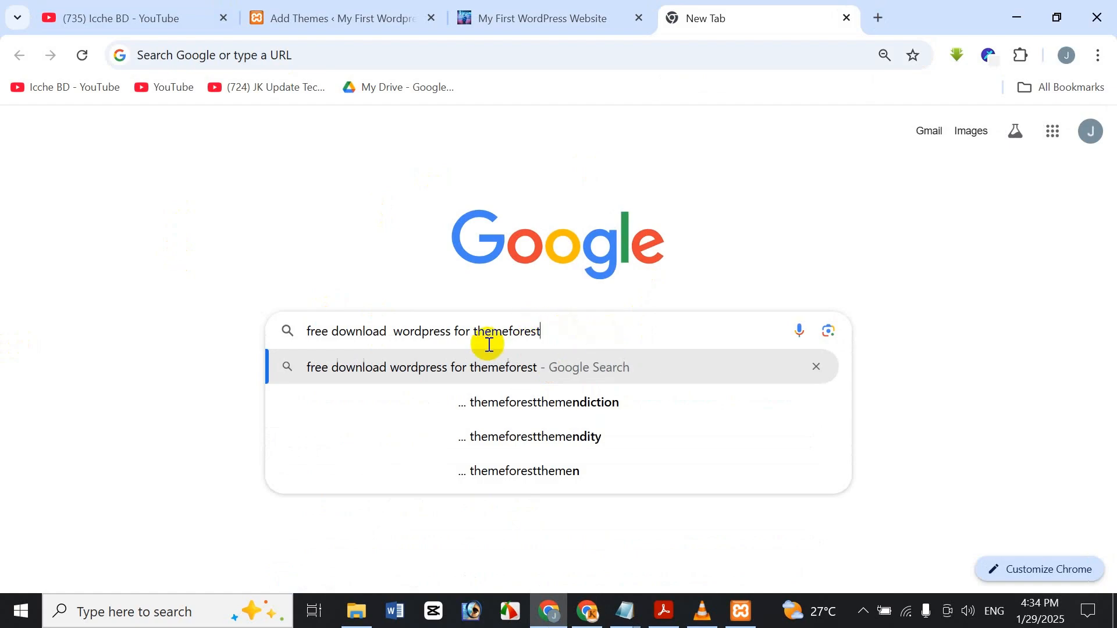
left_click(392, 330)
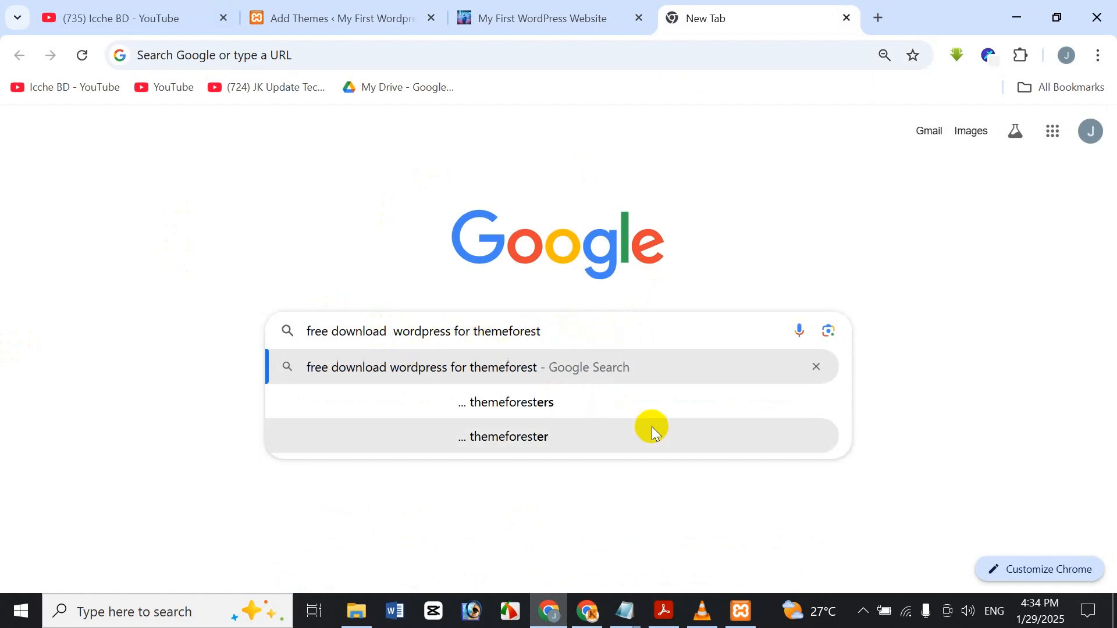
type("t heme")
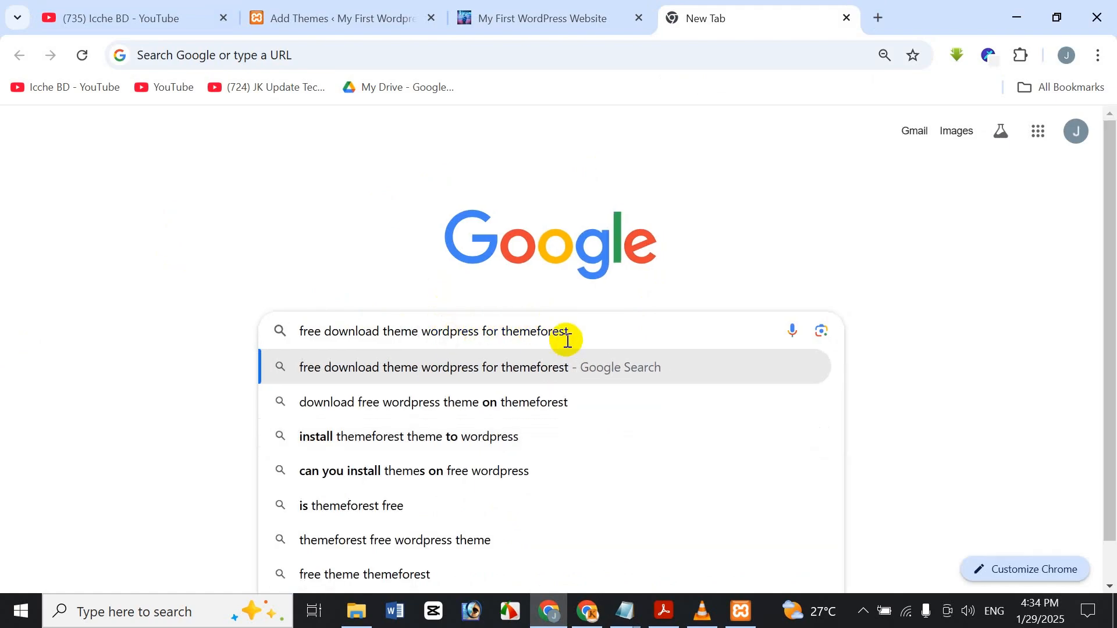
left_click(581, 353)
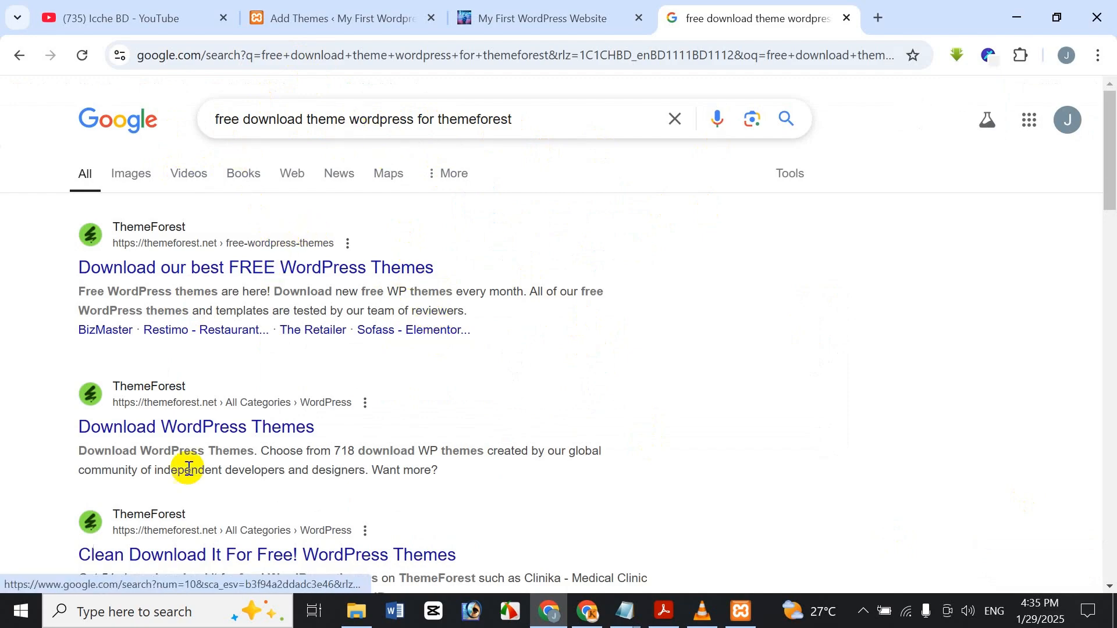
Open ThemeForest's free WordPress themes page from the results and go to the download page of the Centaurus theme
left_click(161, 270)
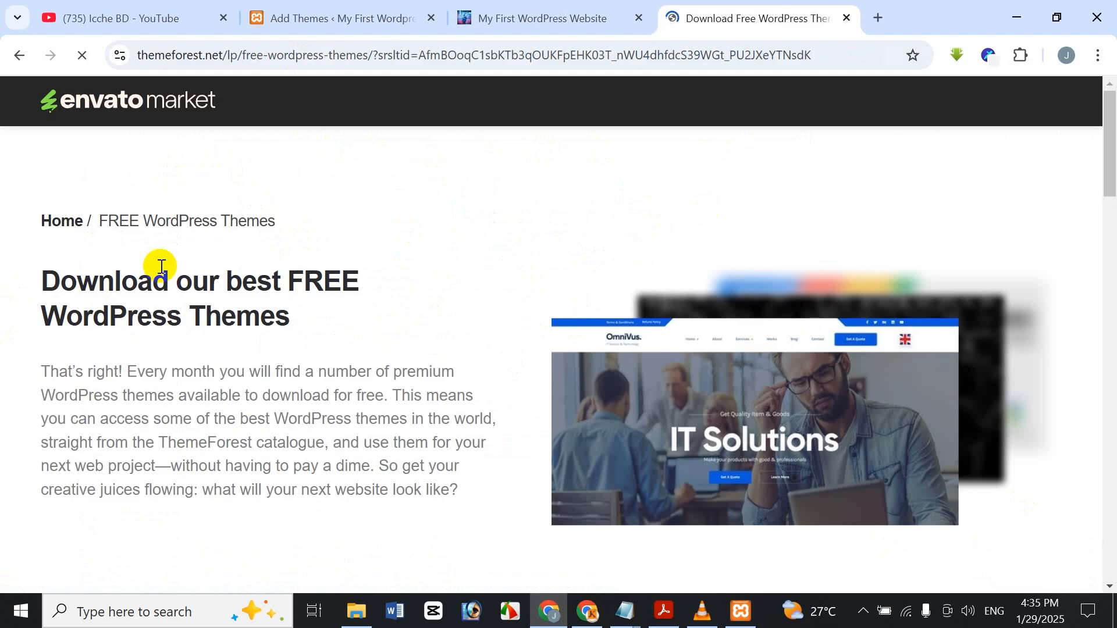
mouse_move(1110, 104)
left_mouse_down()
mouse_move(1112, 229)
mouse_move(1112, 104)
left_mouse_up()
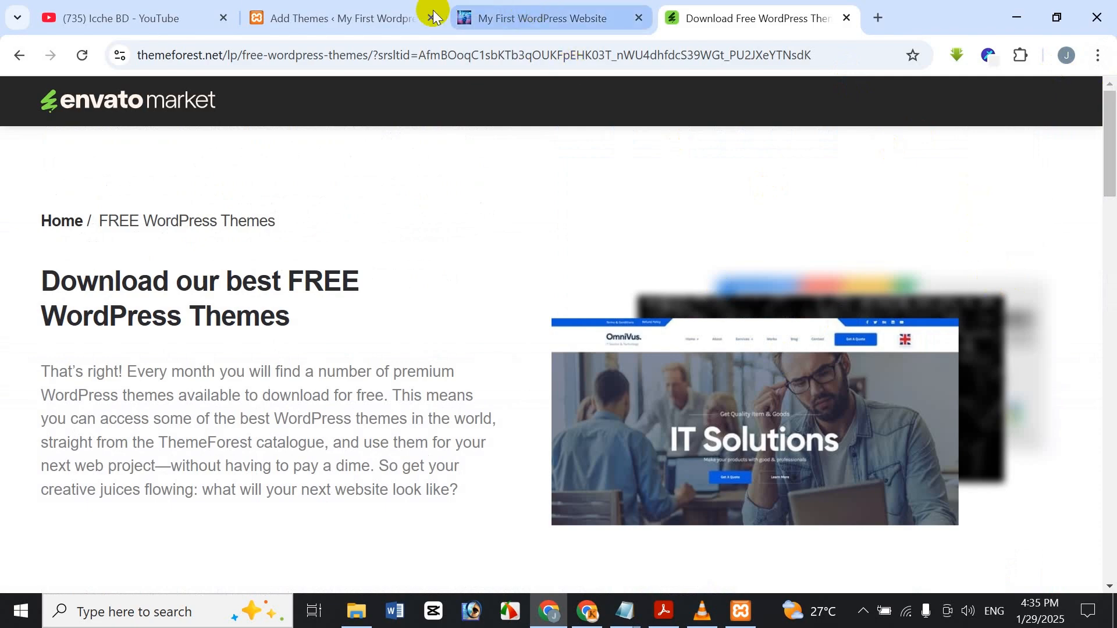
left_click_drag(1104, 137, 1111, 339)
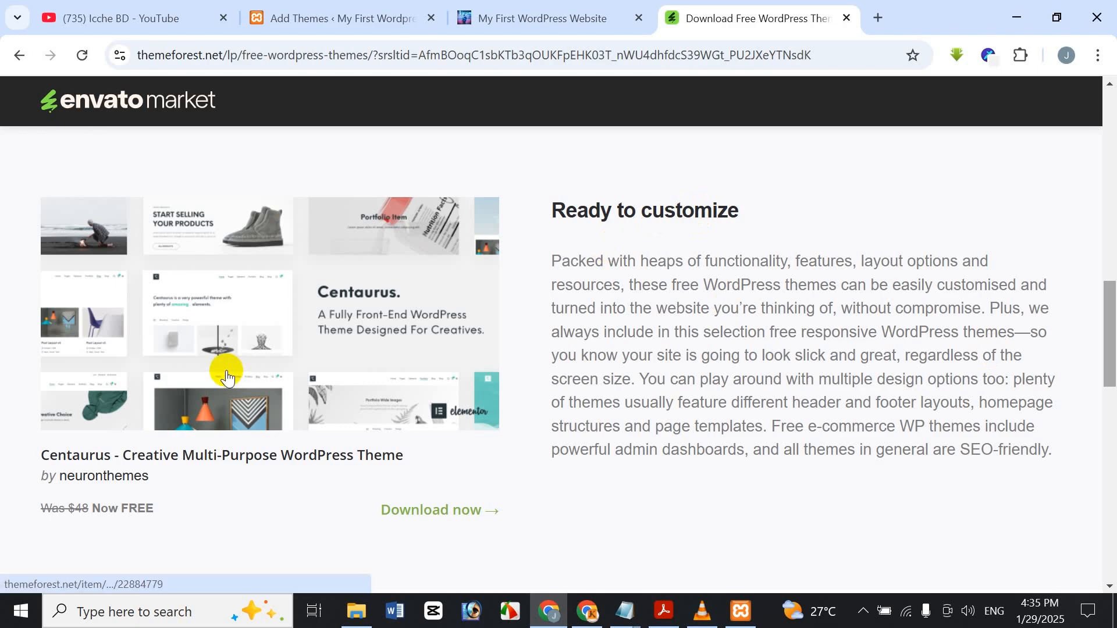
left_click(438, 513)
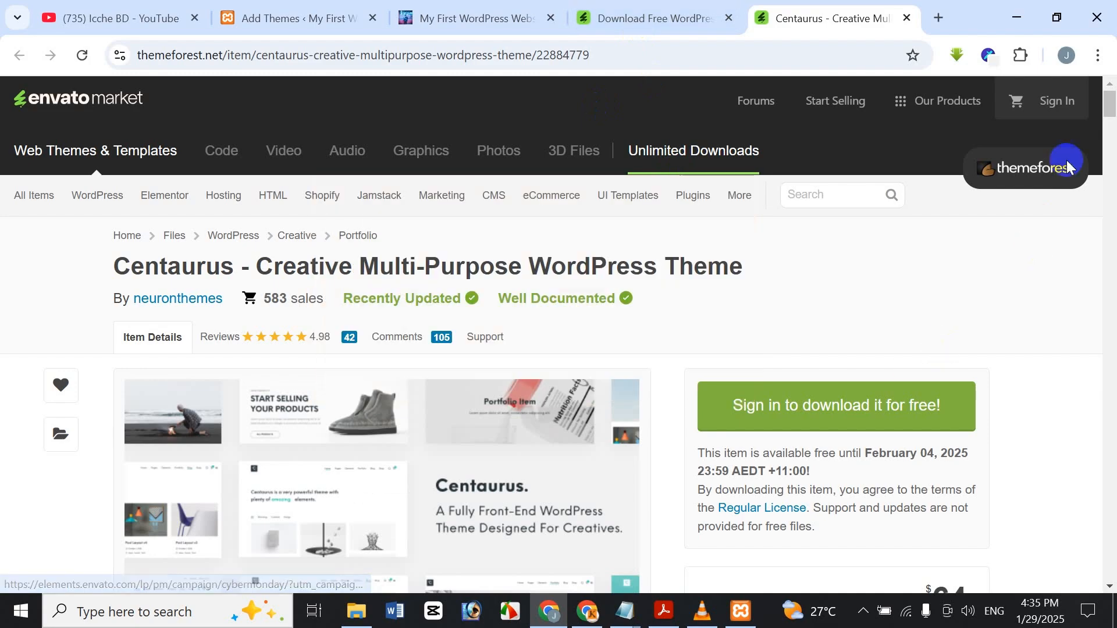
Examine the Centaurus item page, including its free download offer, license price, support options and theme details
mouse_move(1111, 102)
left_mouse_down()
mouse_move(1111, 126)
mouse_move(1113, 104)
left_mouse_up()
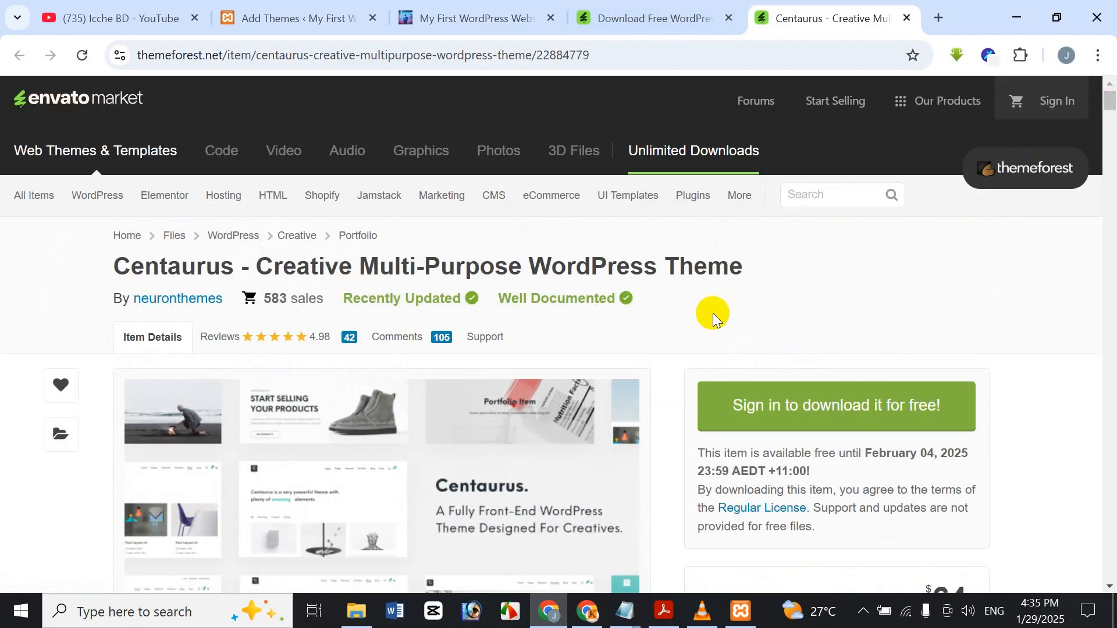
scroll(713, 313, "down", 4)
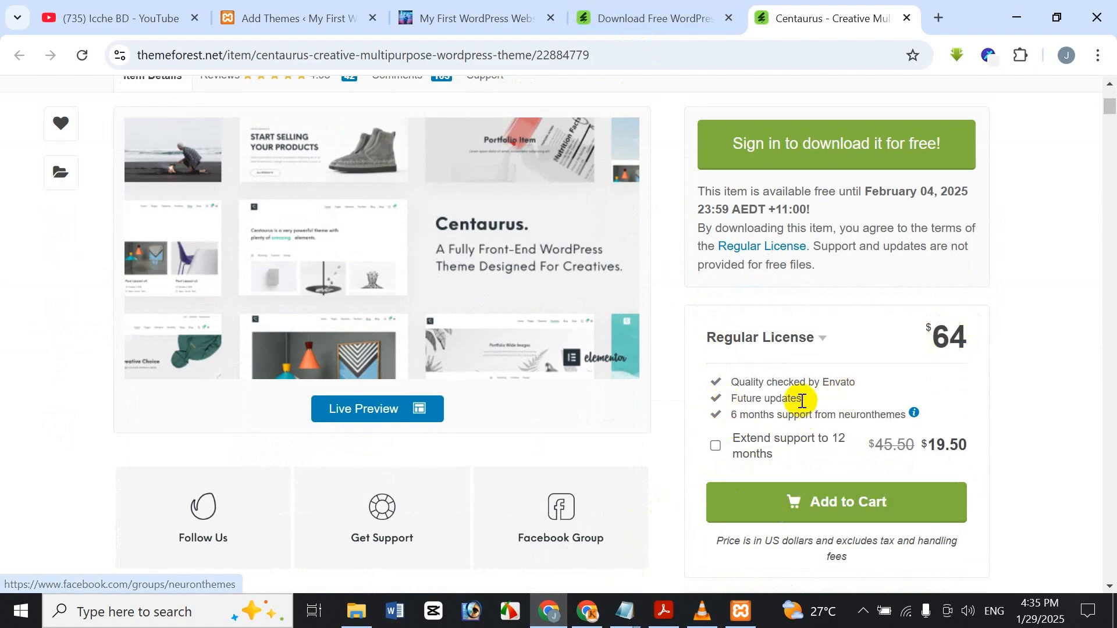
scroll(876, 396, "down", 5)
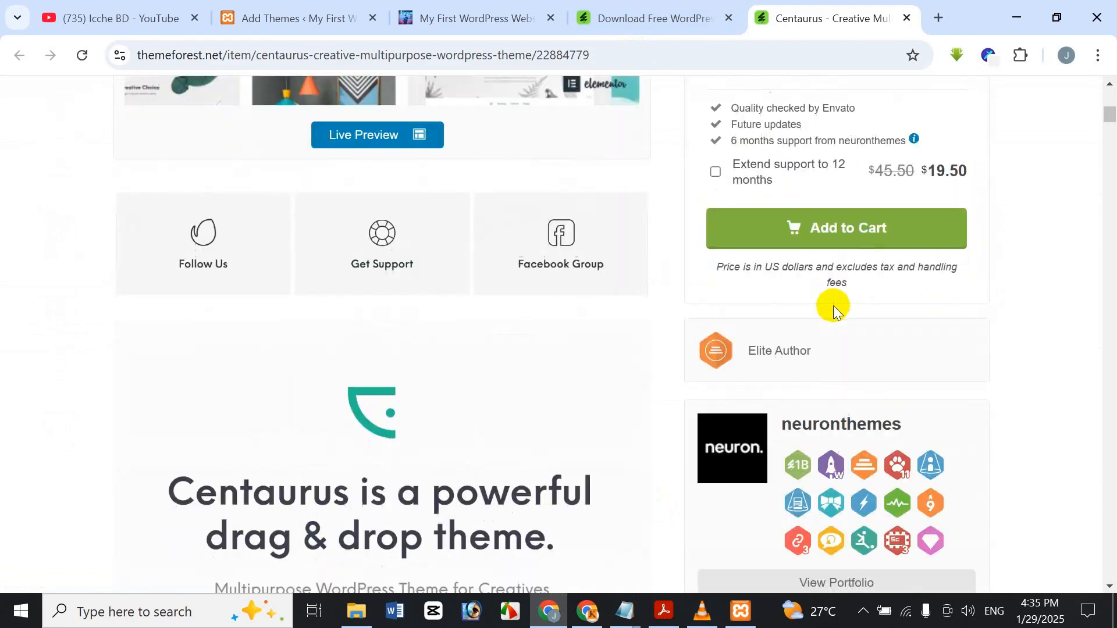
scroll(843, 299, "down", 4)
scroll(820, 326, "up", 10)
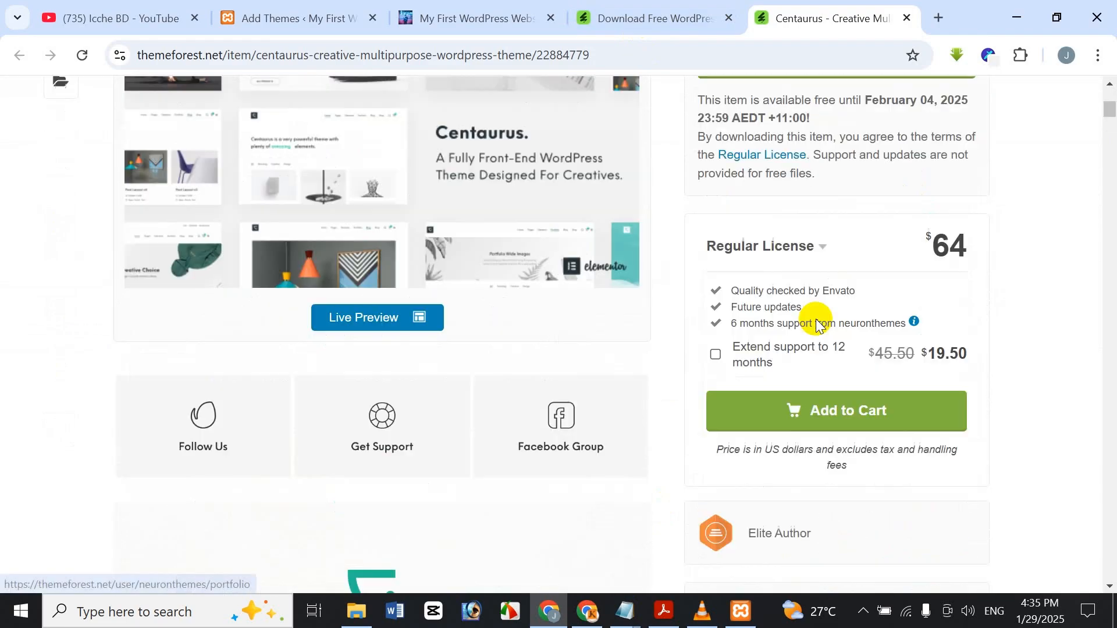
scroll(803, 326, "down", 10)
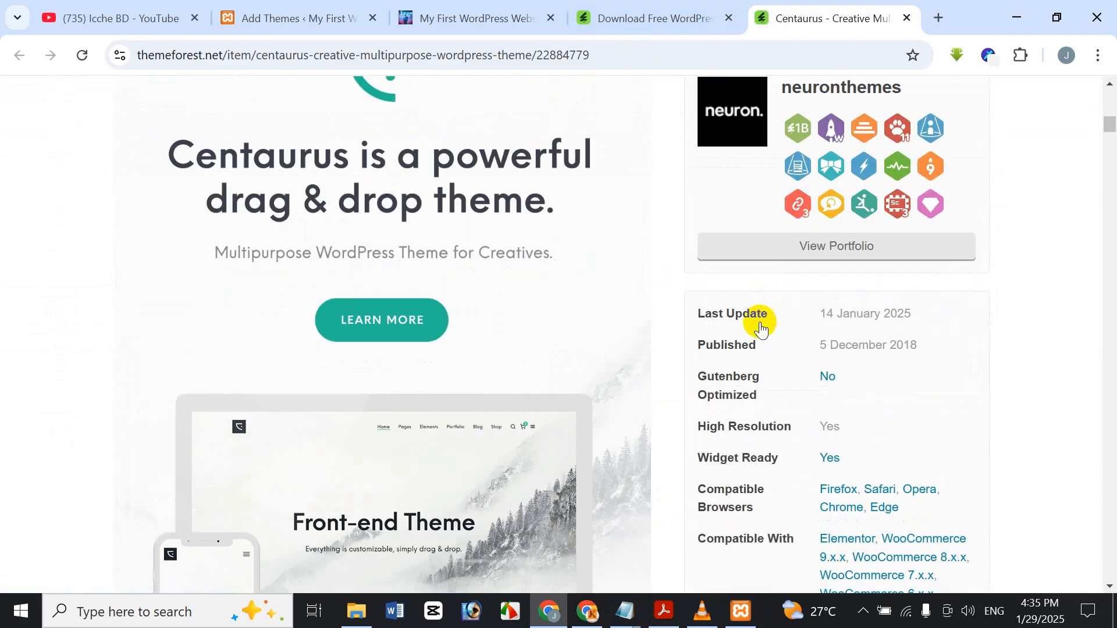
scroll(756, 317, "up", 10)
scroll(759, 348, "down", 3)
scroll(754, 355, "up", 3)
scroll(773, 384, "down", 1)
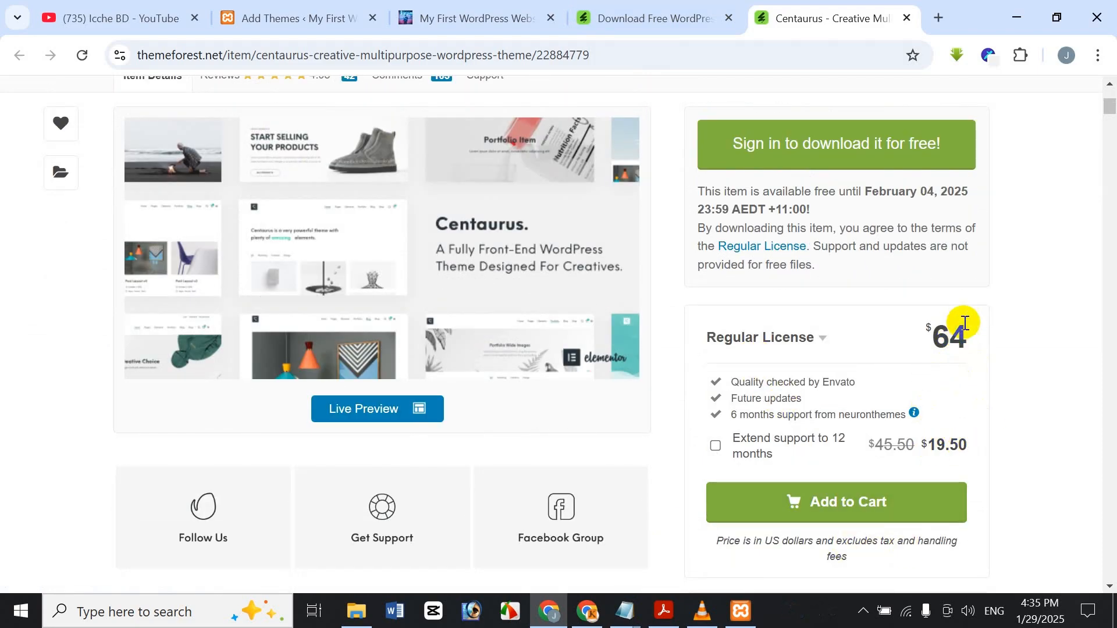
left_click(901, 521)
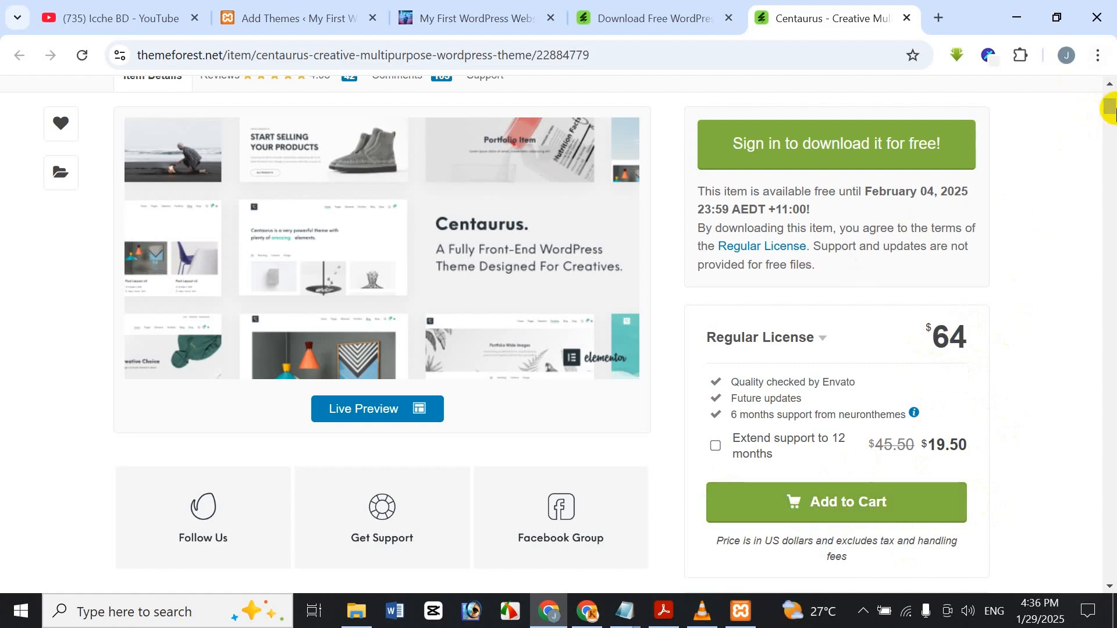
Sign in to Envato with the listed Google account to enable the free Centaurus download
left_click_drag(1110, 107, 1113, 98)
scroll(847, 236, "down", 3)
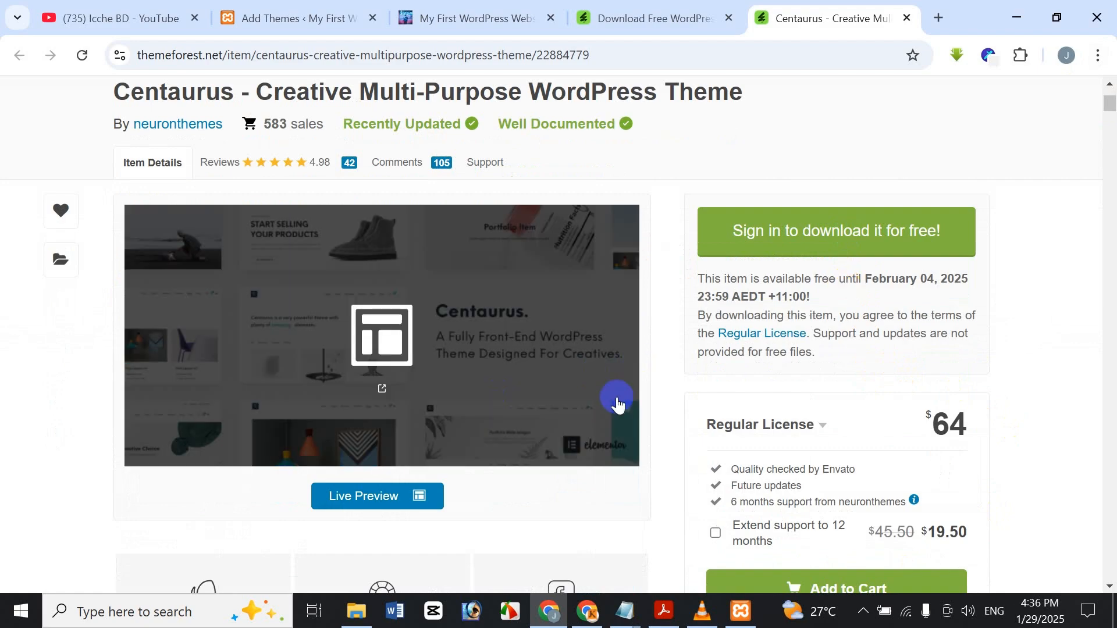
left_click(813, 236)
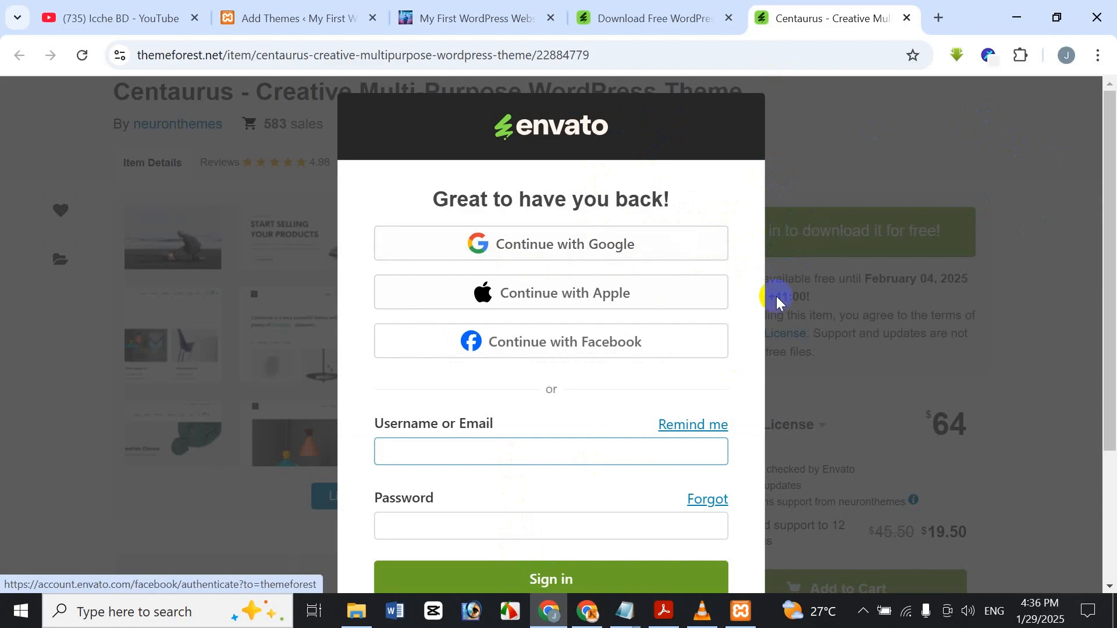
left_click(701, 244)
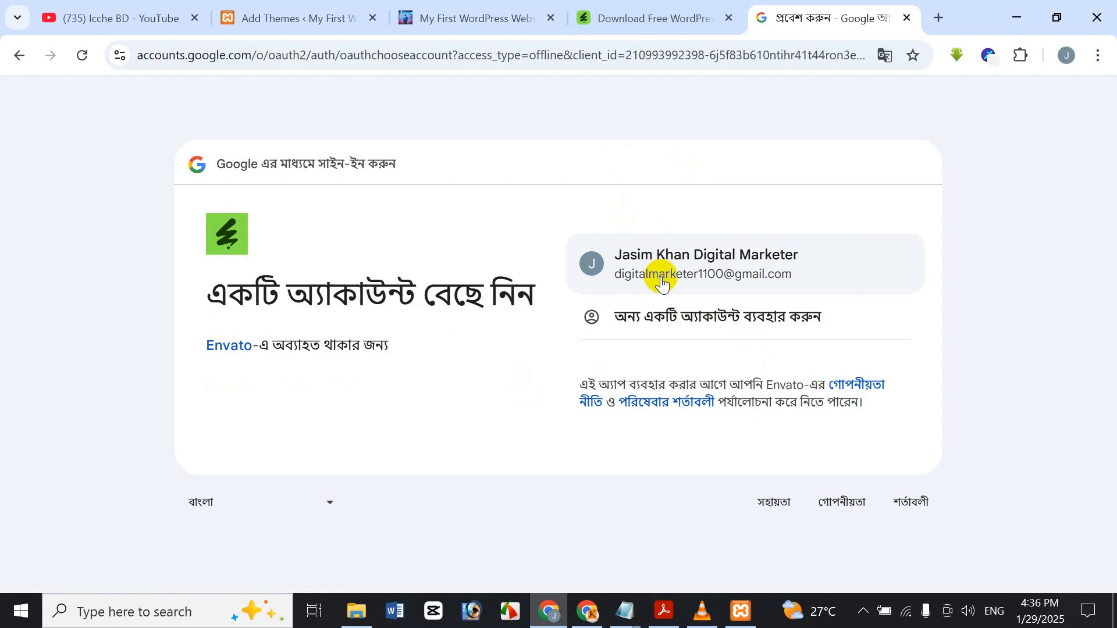
left_click(714, 259)
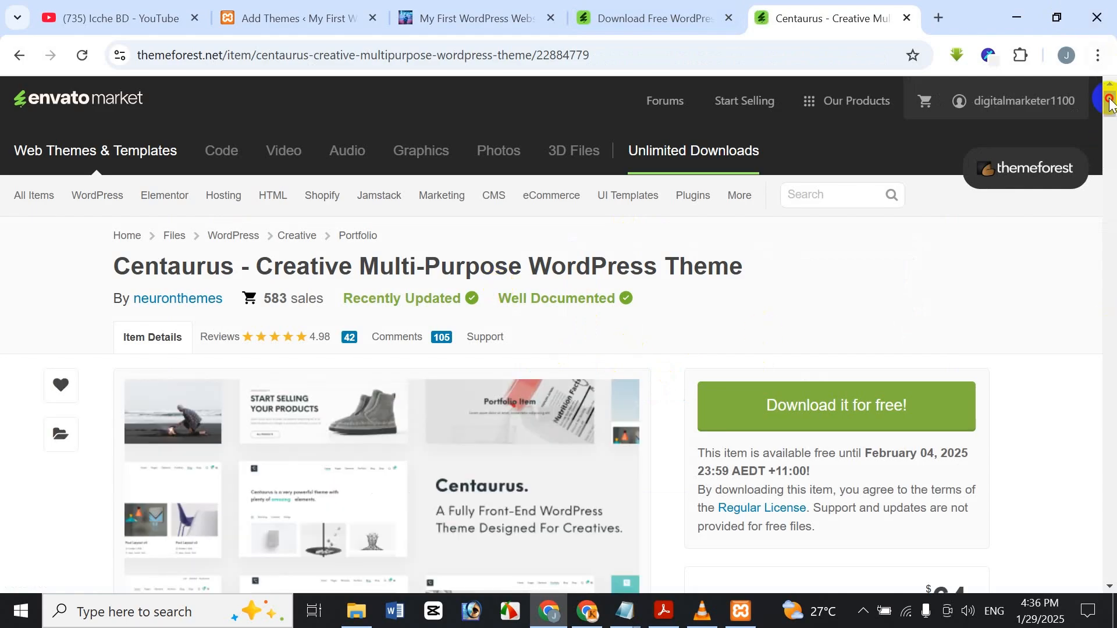
Download the Centaurus theme for free and open the browser's full download history
left_click_drag(1110, 104, 1110, 117)
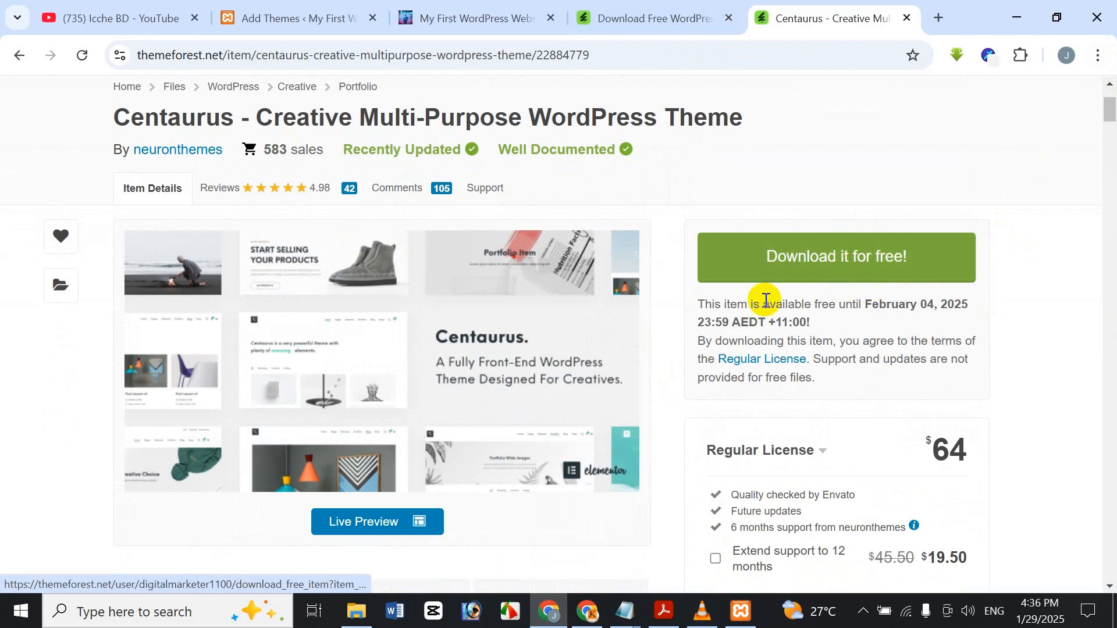
left_click(780, 252)
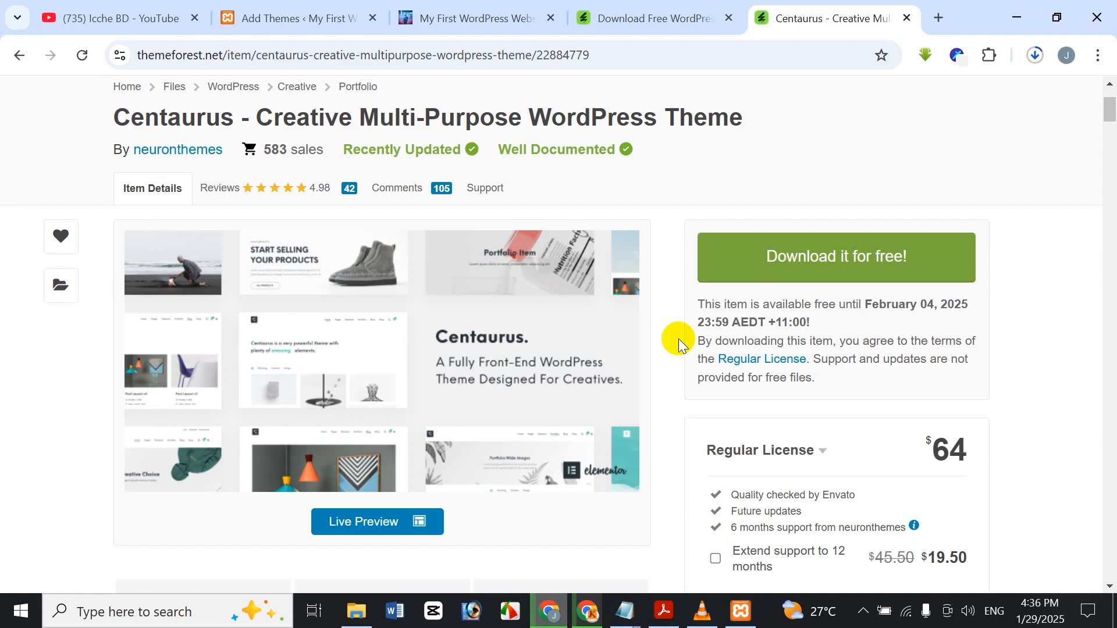
left_click(1034, 53)
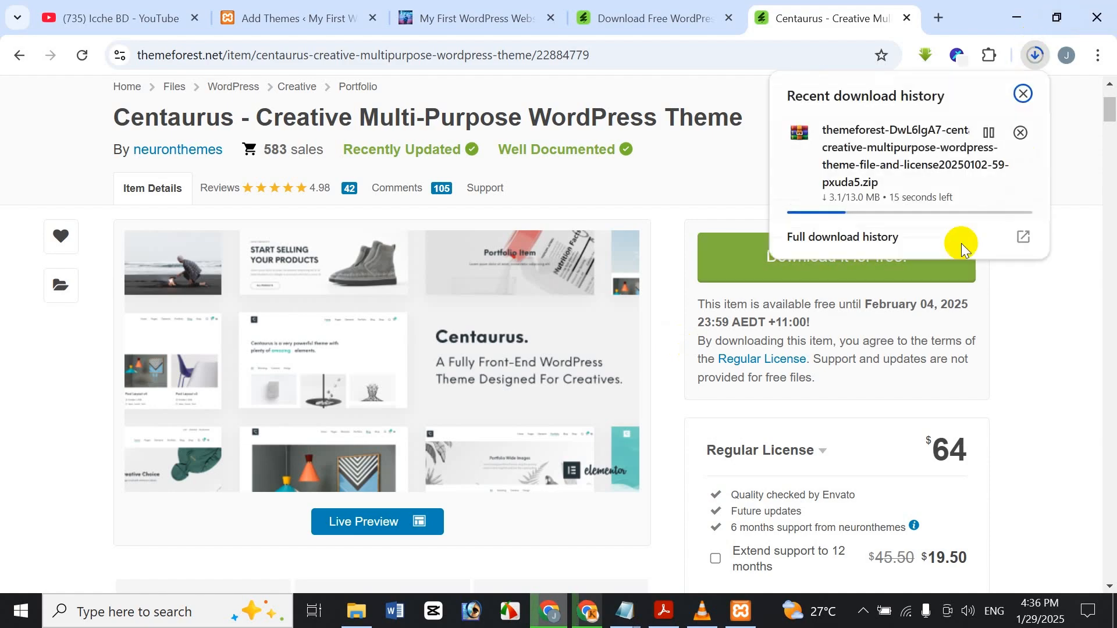
left_click(913, 236)
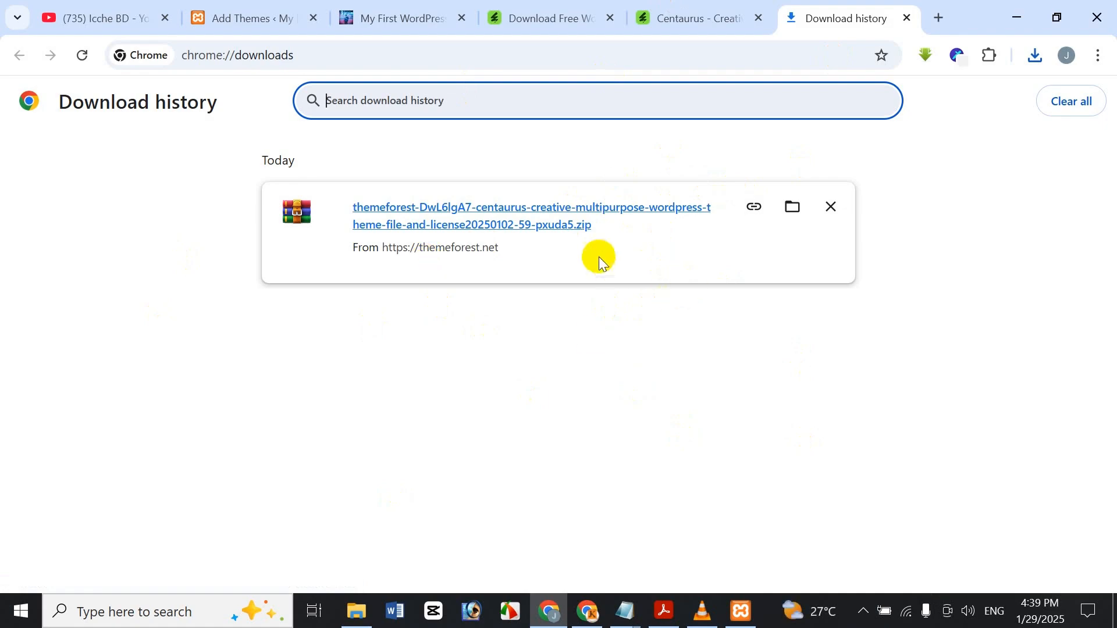
Return to the WordPress page for adding themes and briefly view the theme upload form
left_click(358, 5)
left_click(256, 12)
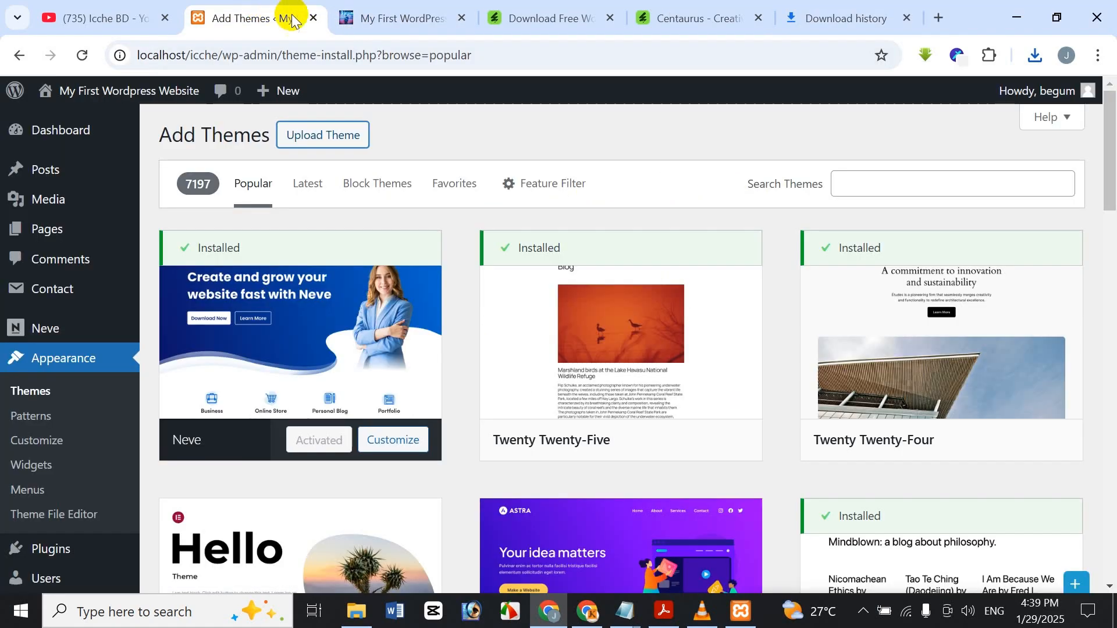
left_click(319, 135)
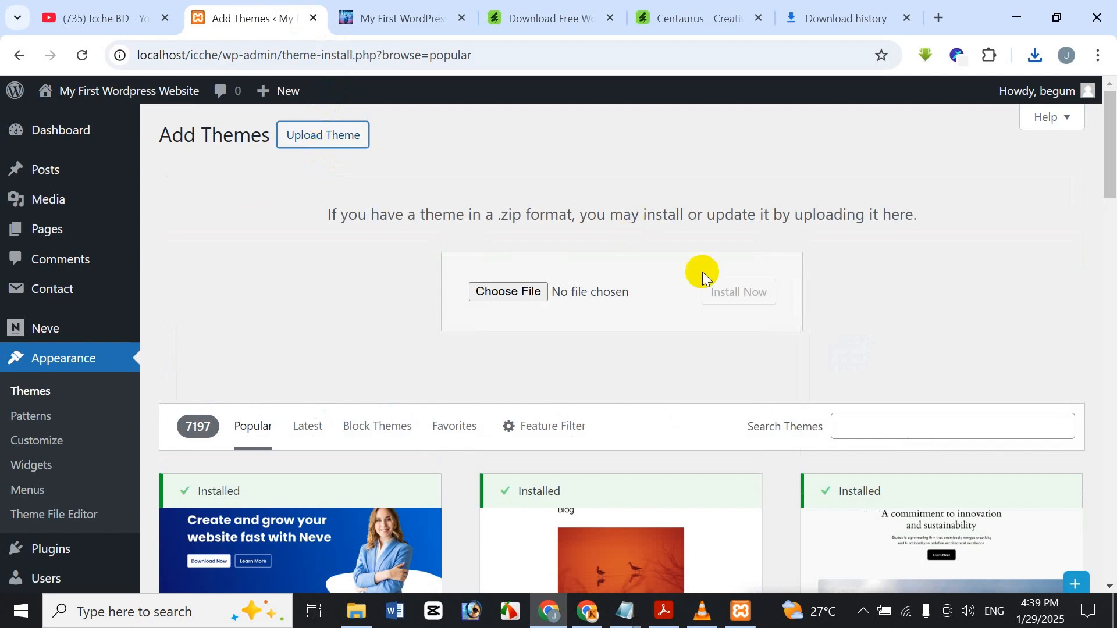
left_click(327, 143)
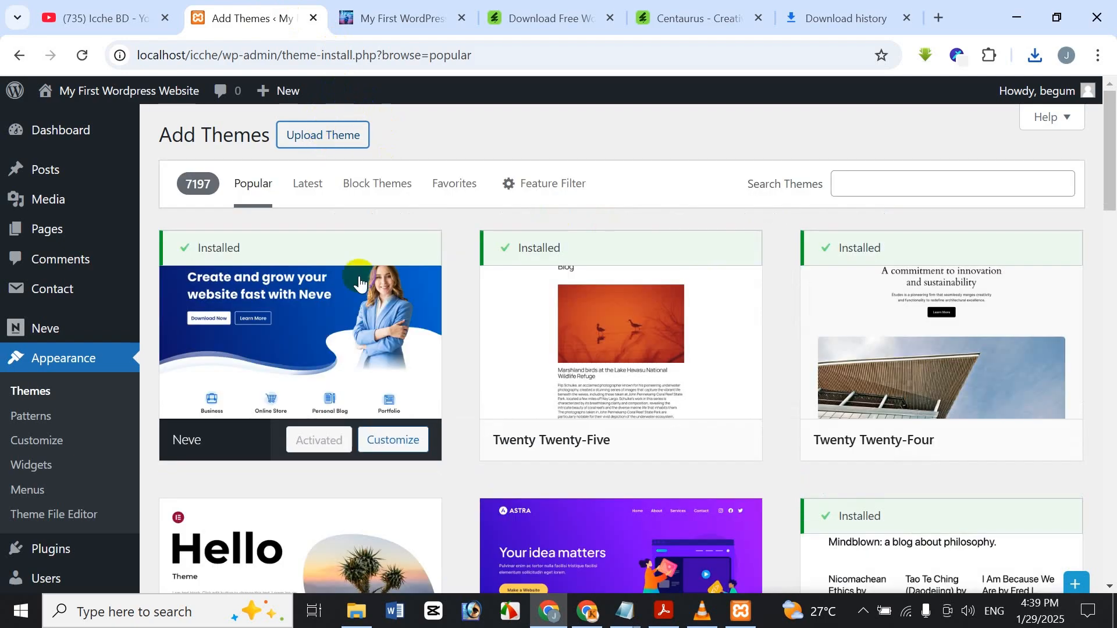
Switch to File Explorer and extract the downloaded Centaurus ThemeForest archive in Downloads into its own folder
left_click(356, 611)
left_click(92, 201)
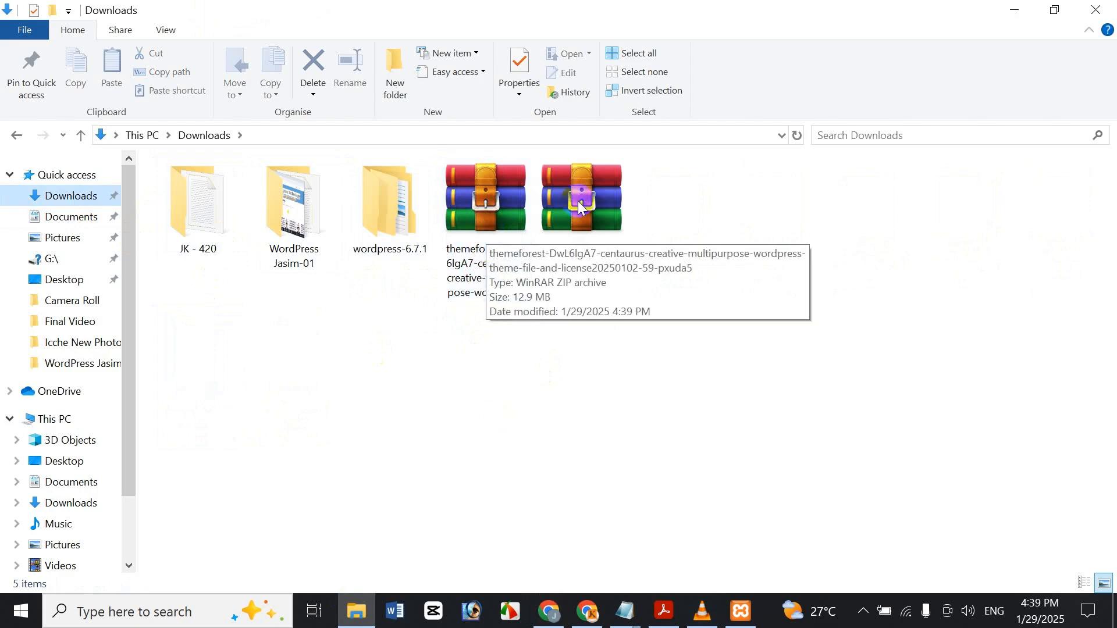
left_click(500, 208)
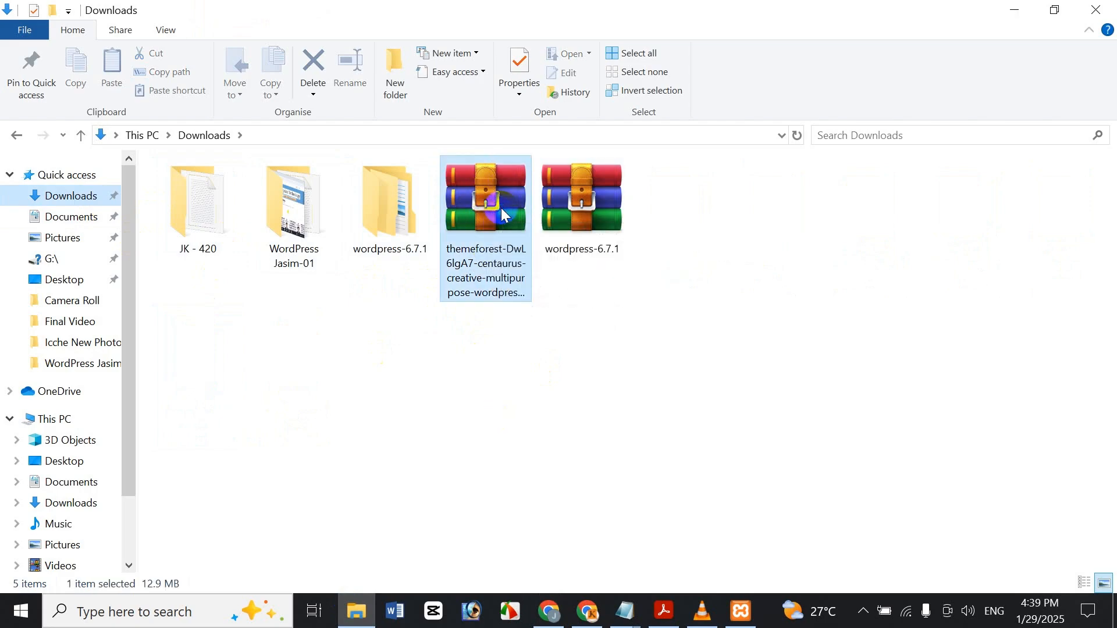
double_click(520, 257)
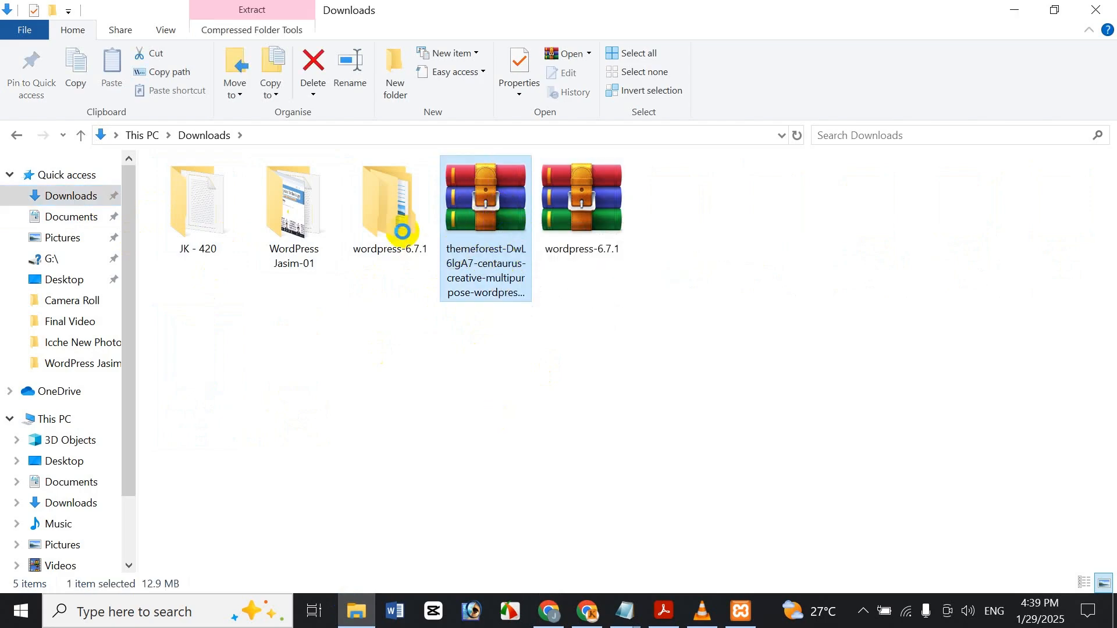
key("shift+F10")
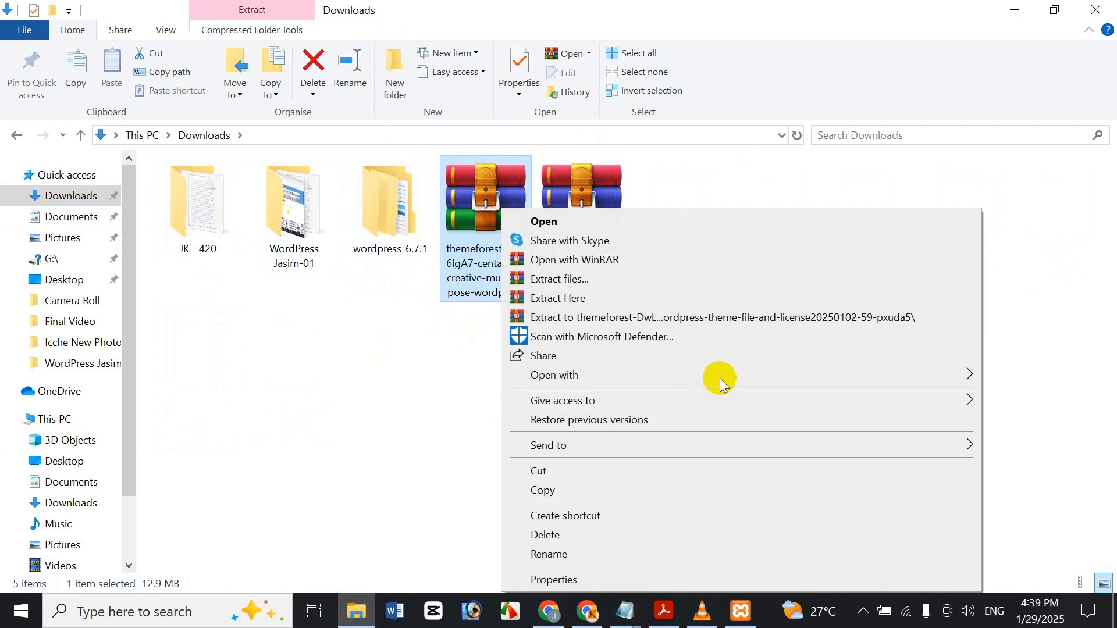
left_click(635, 324)
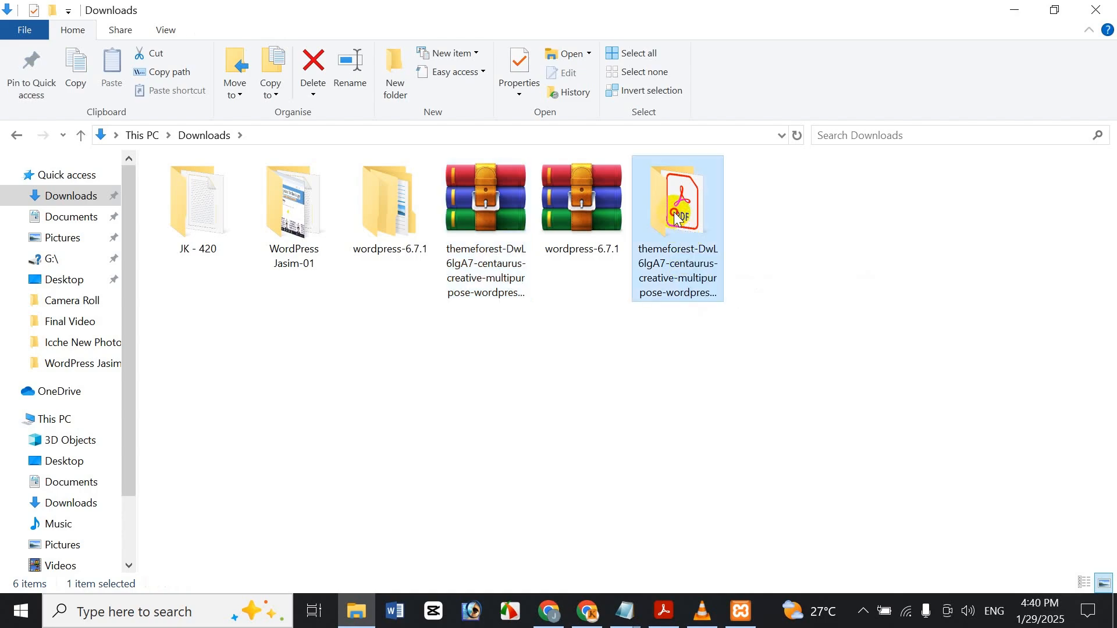
Inside the extracted folder, unpack the inner Centaurus theme zip into its own folder, replacing one duplicate file and cancelling the remaining replacements
double_click(677, 219)
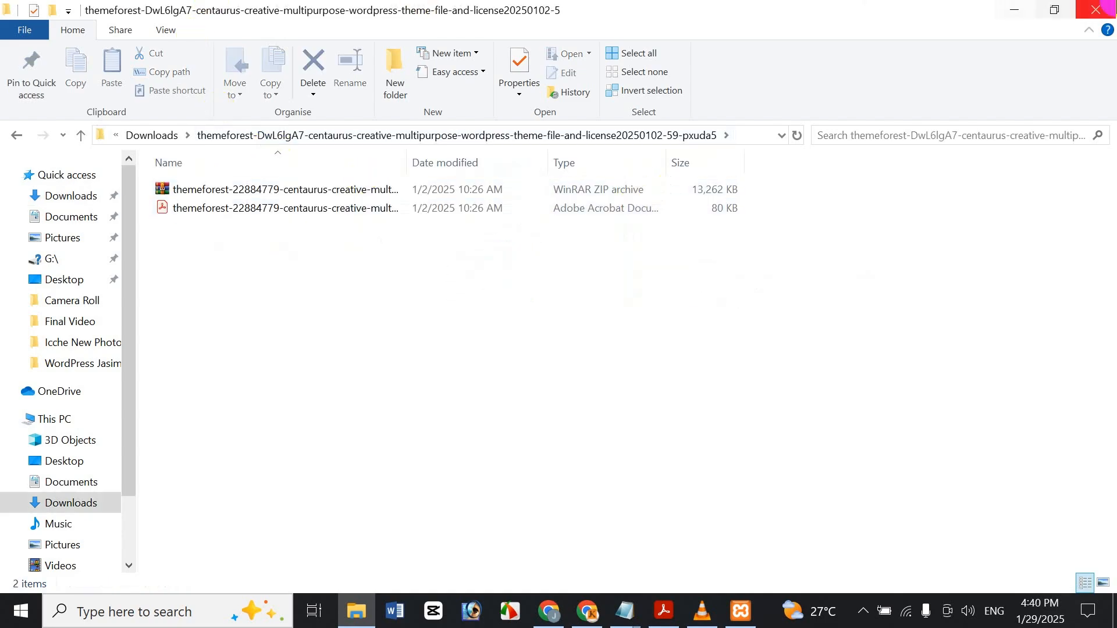
left_click(356, 189)
right_click(356, 189)
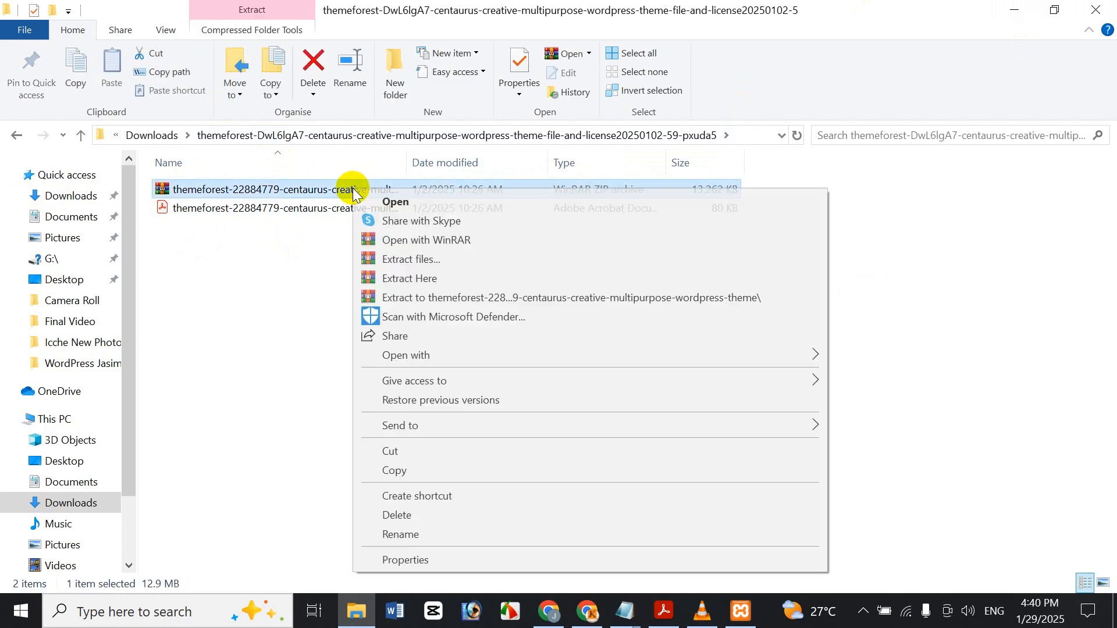
left_click(486, 304)
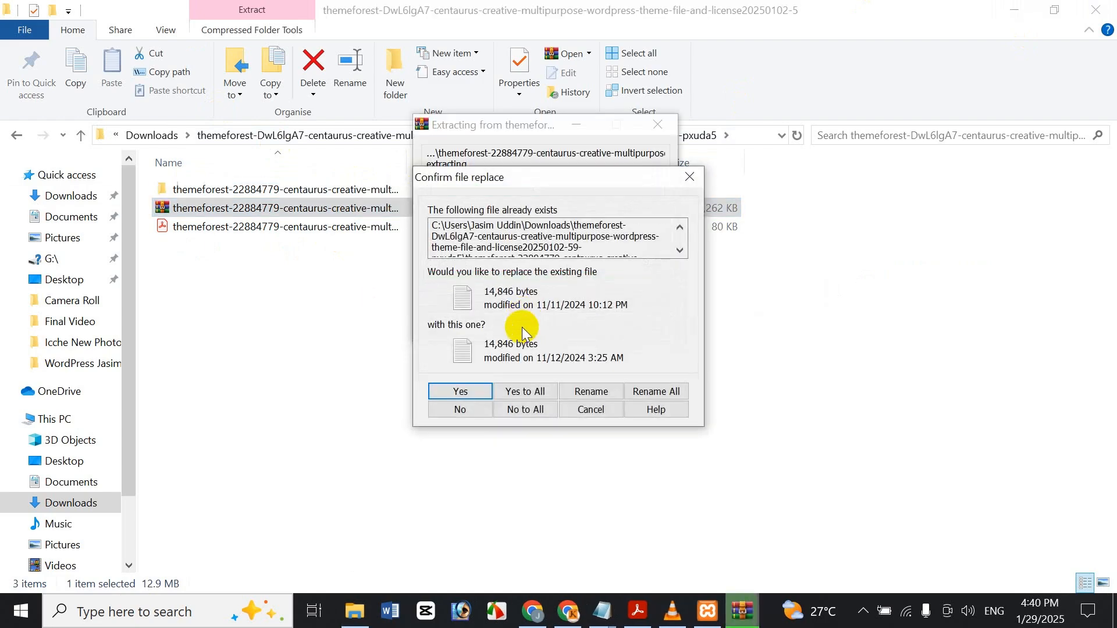
left_click(470, 397)
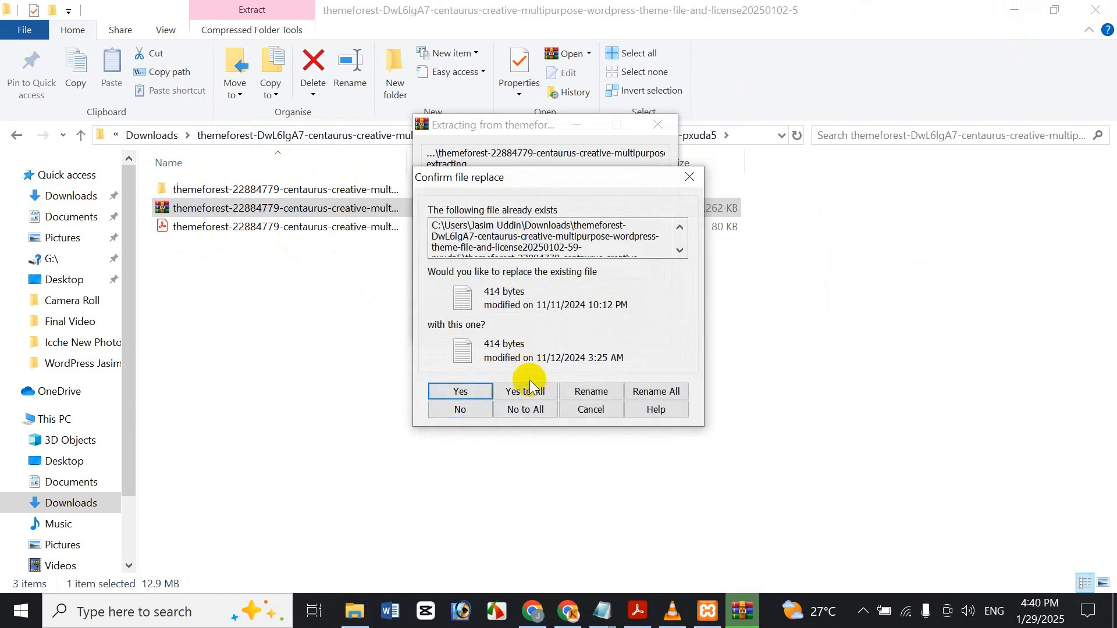
left_click(691, 177)
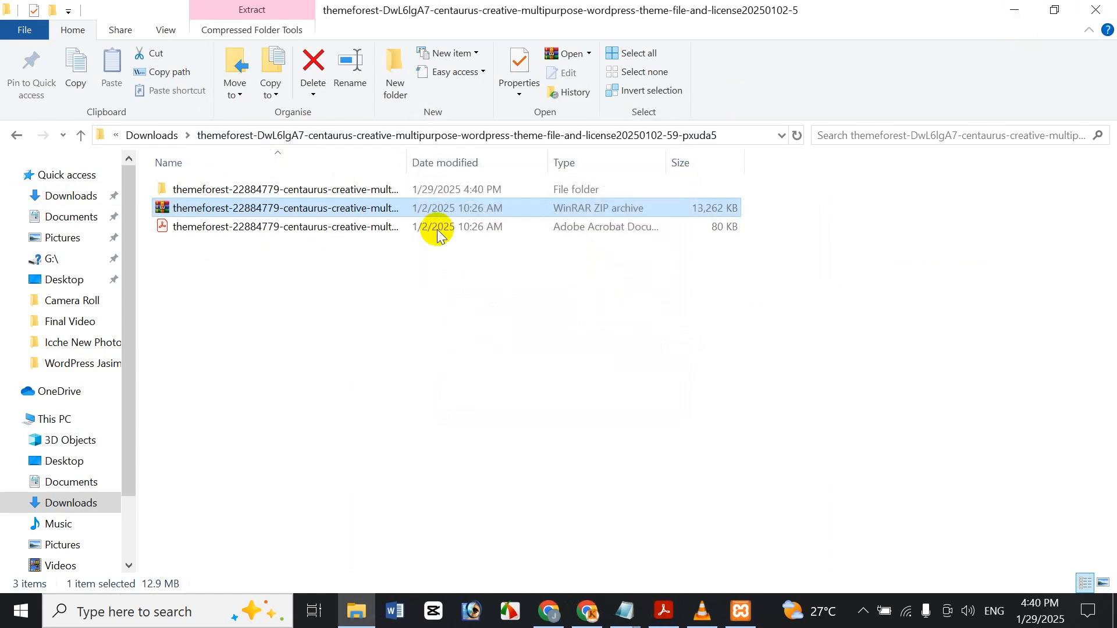
Open the centaurus_package folder inside the extracted theme folder and examine its archives, folders and text files
left_click(206, 252)
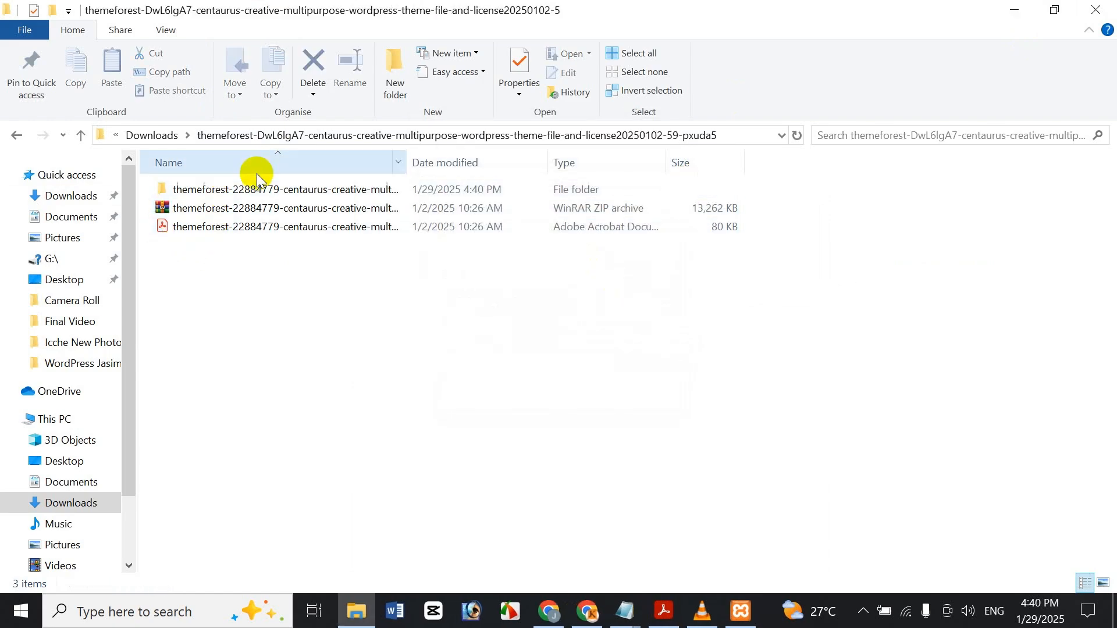
left_click(260, 195)
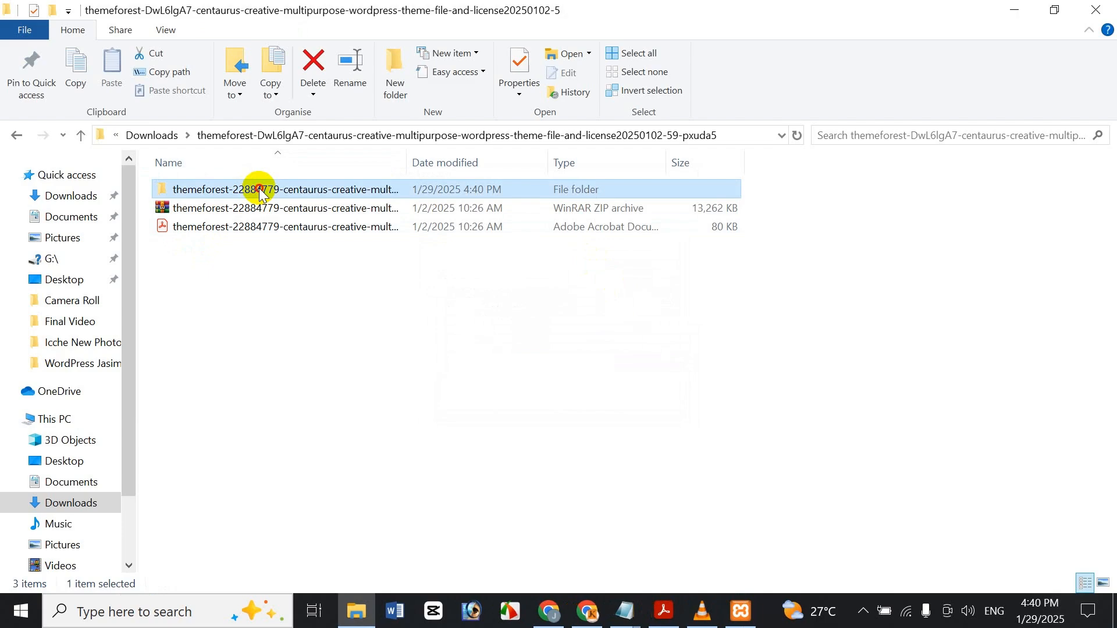
double_click(260, 195)
double_click(266, 184)
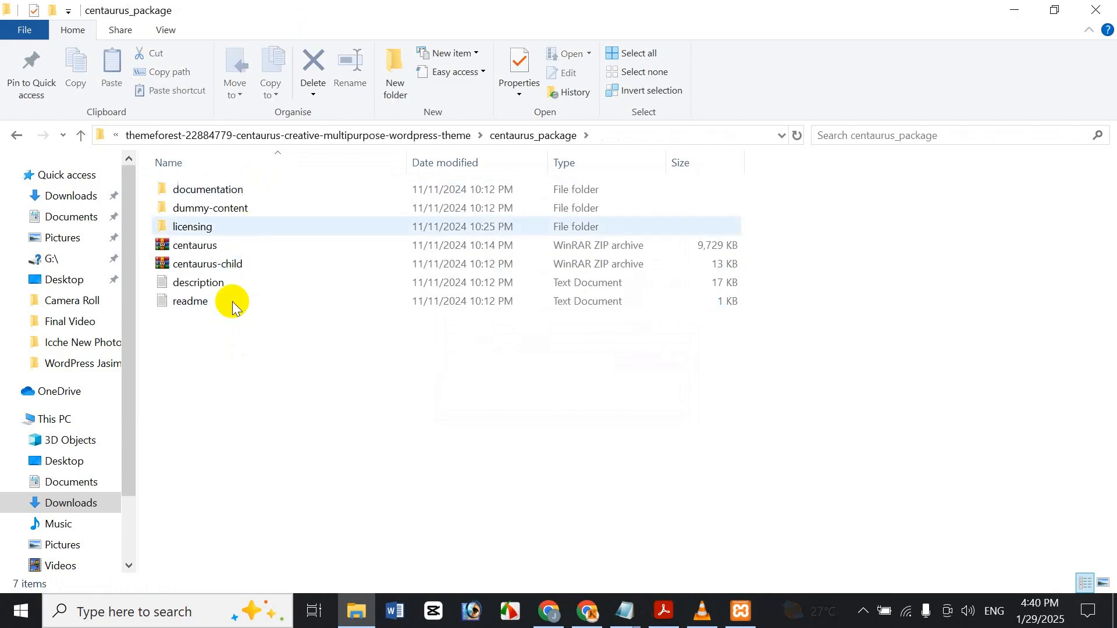
mouse_move(305, 225)
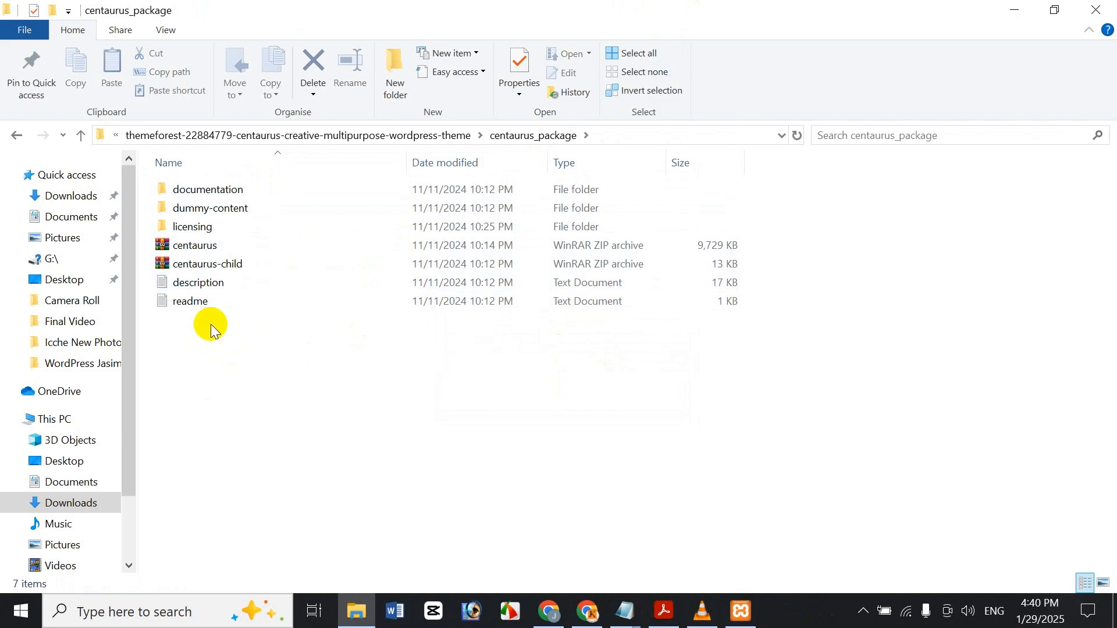
mouse_move(361, 195)
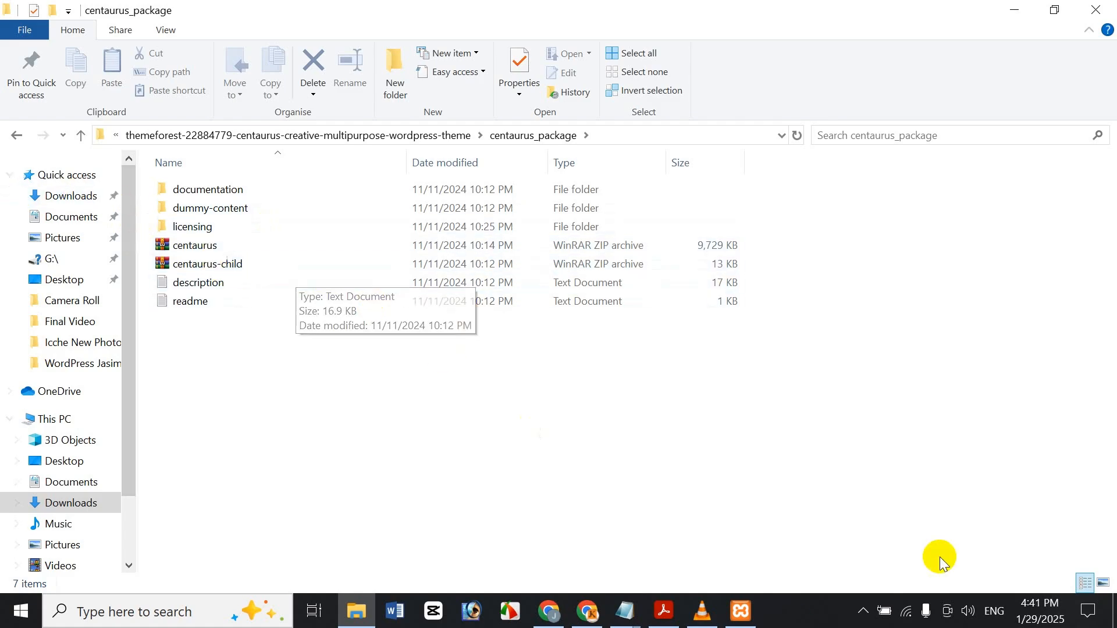
Switch to Chrome and try to install a theme in WordPress by uploading the original ThemeForest Centaurus zip from Downloads
left_click(563, 612)
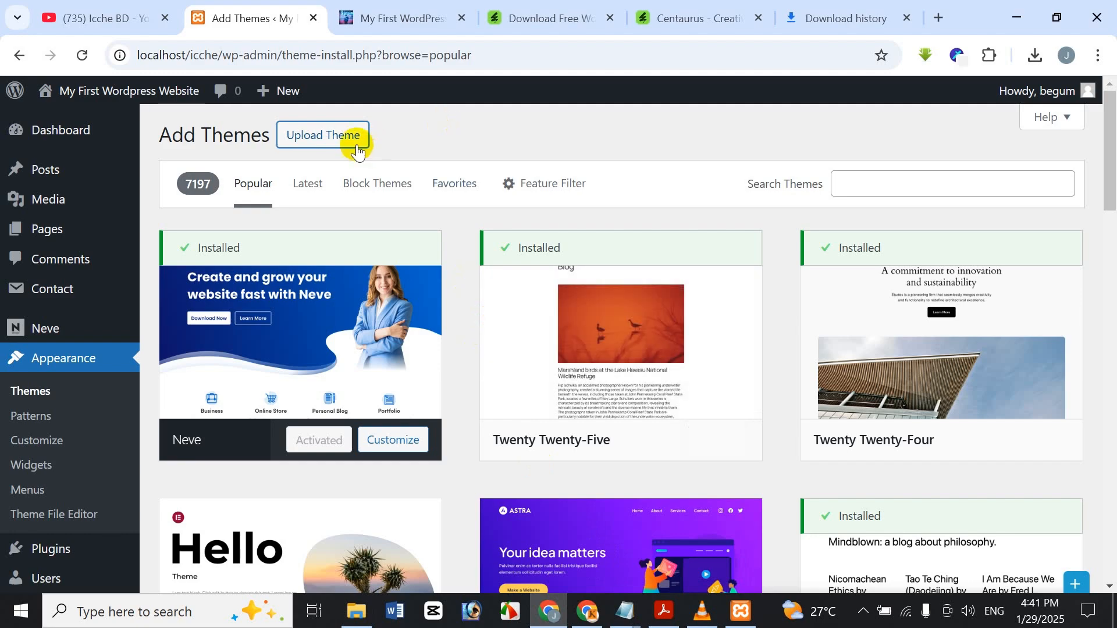
left_click(320, 140)
left_click(507, 291)
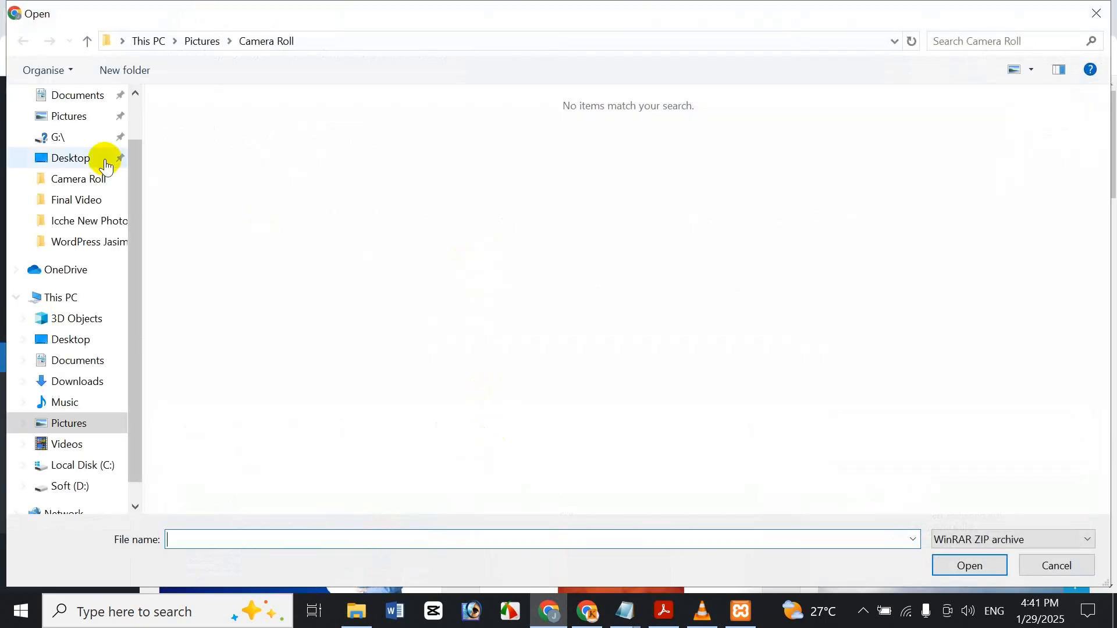
scroll(54, 211, "up", 1)
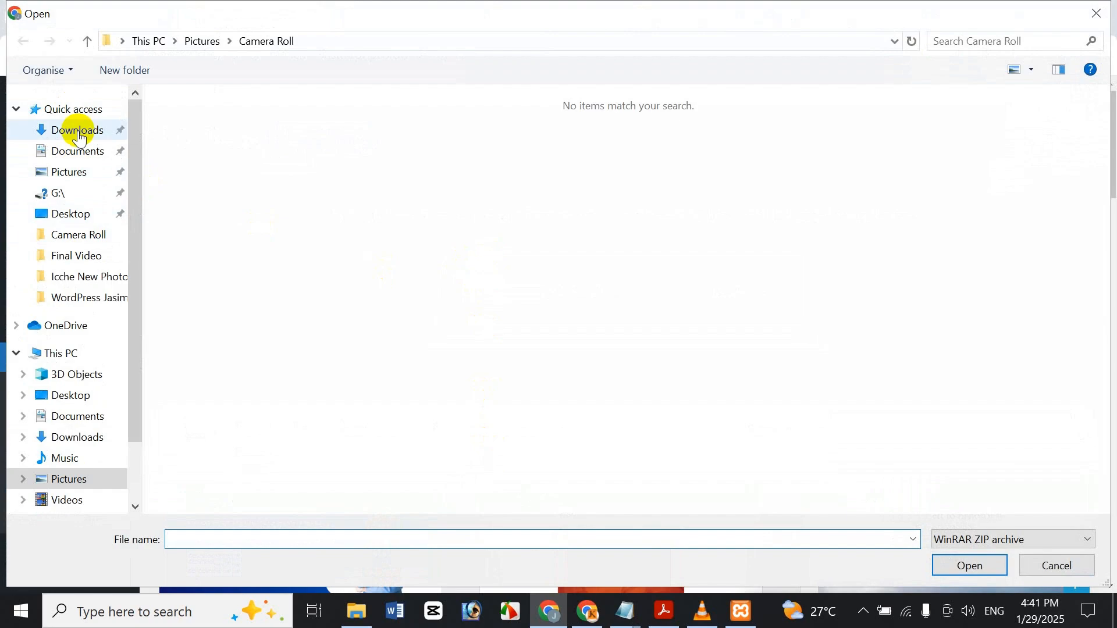
left_click(77, 131)
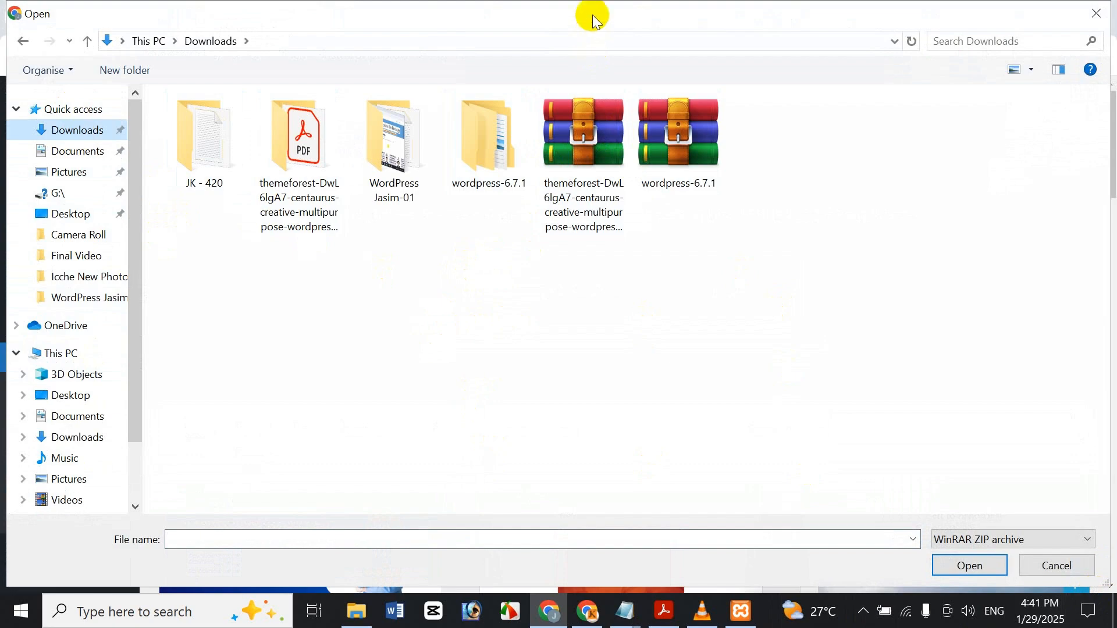
double_click(612, 109)
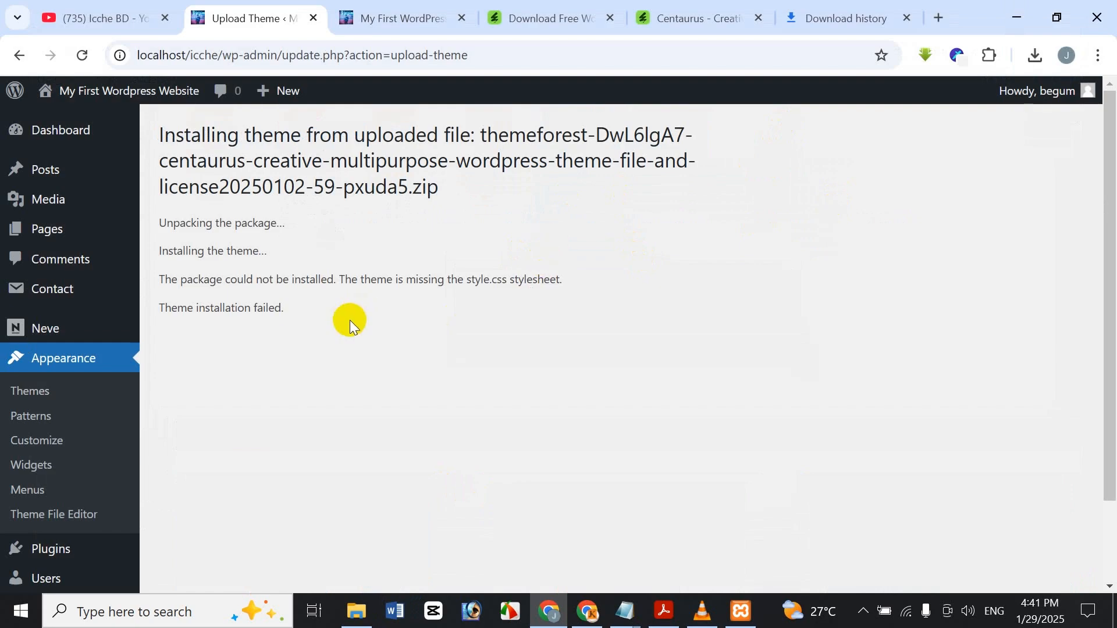
Reopen the WordPress theme upload form and choose centaurus.zip from the extracted centaurus_package folder
left_click(49, 401)
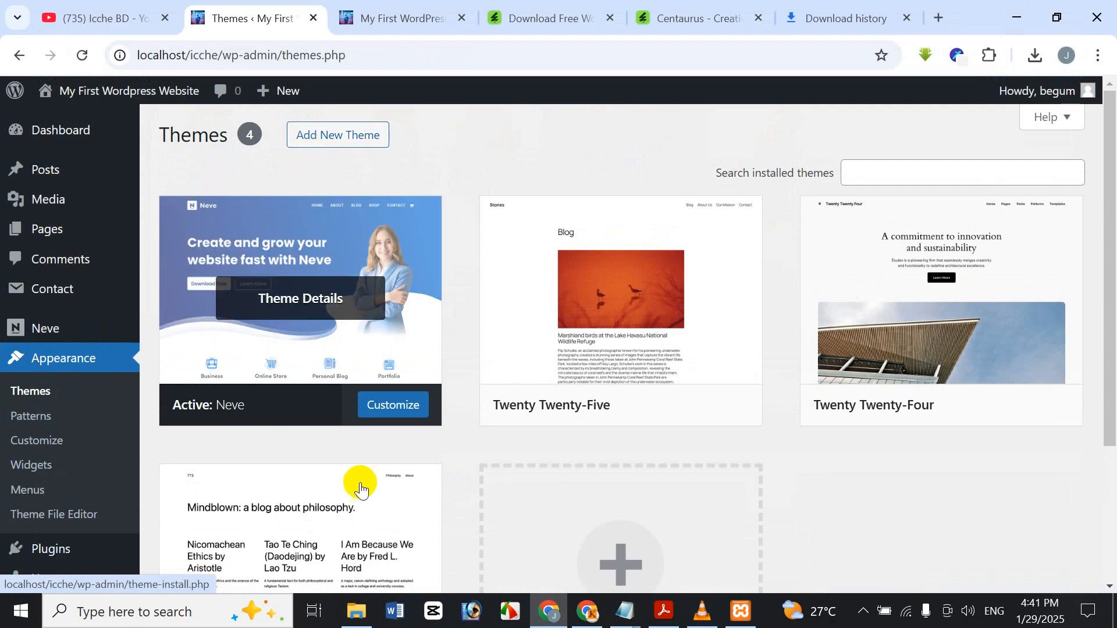
left_click(357, 138)
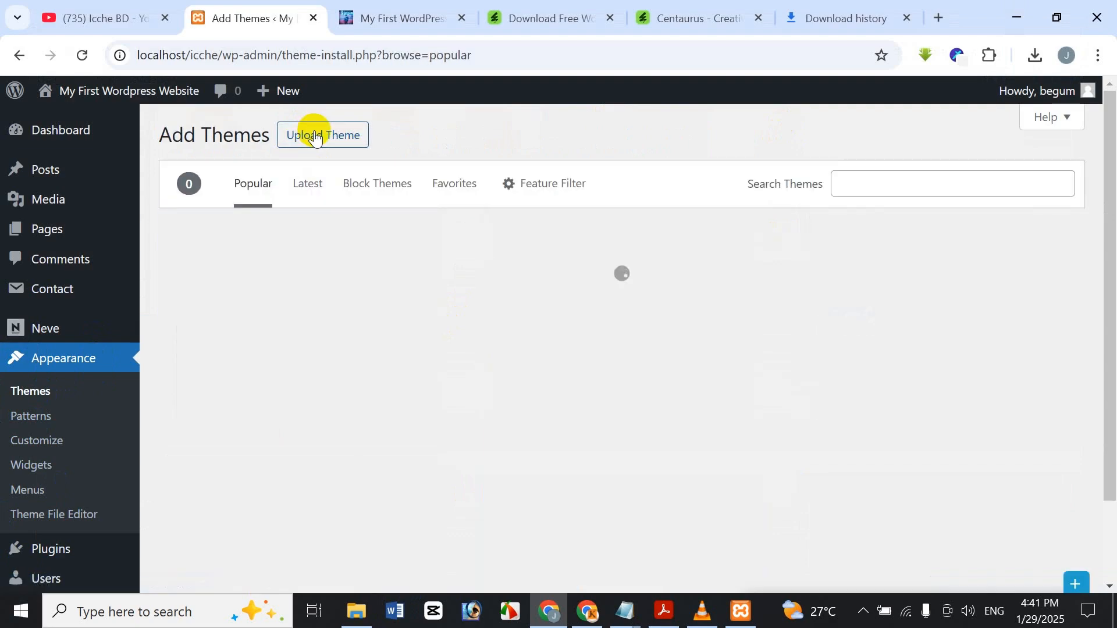
left_click(319, 140)
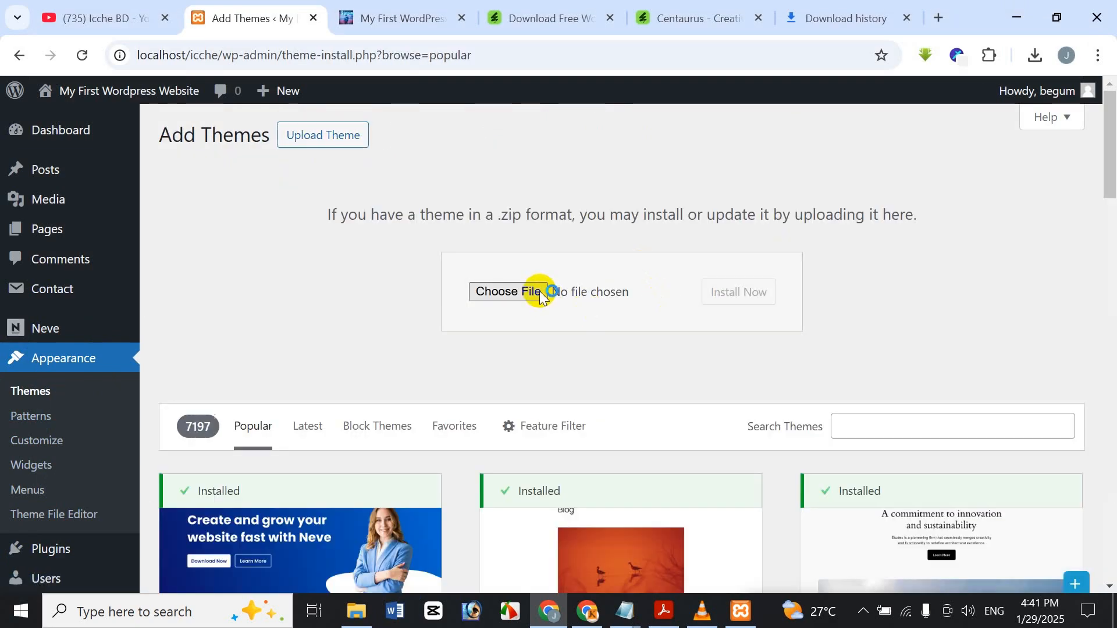
left_click(535, 291)
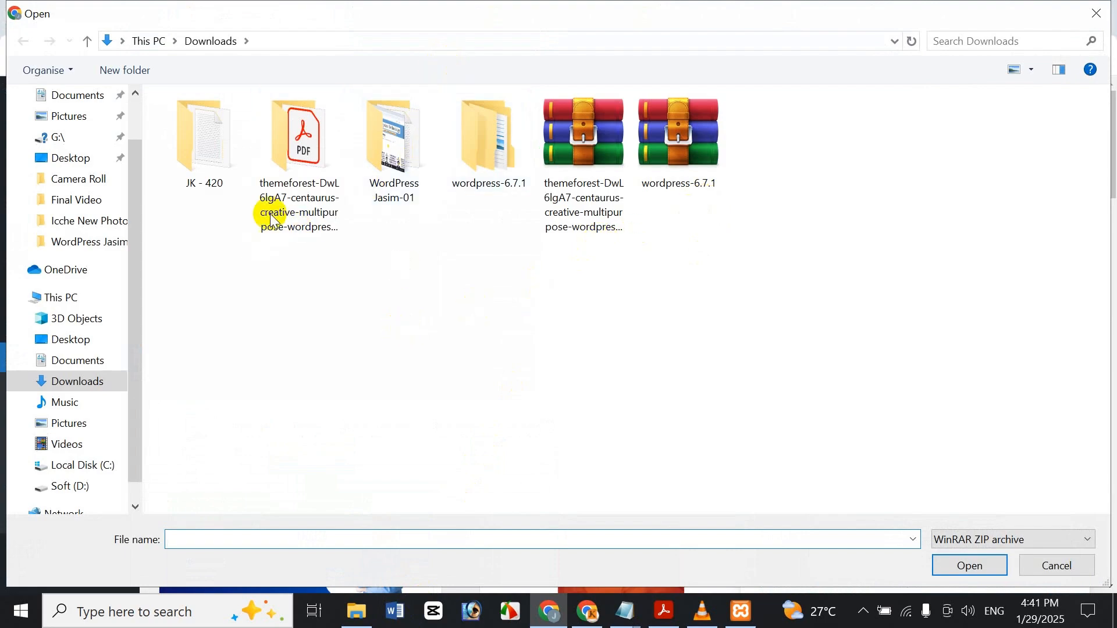
double_click(312, 146)
double_click(292, 124)
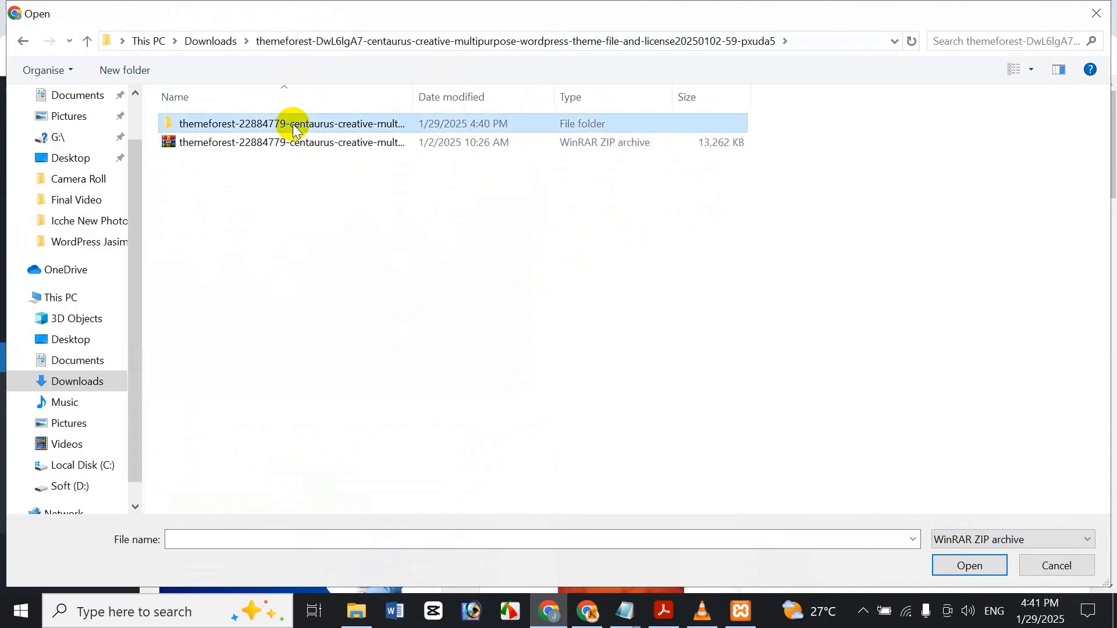
left_click(292, 125)
double_click(291, 125)
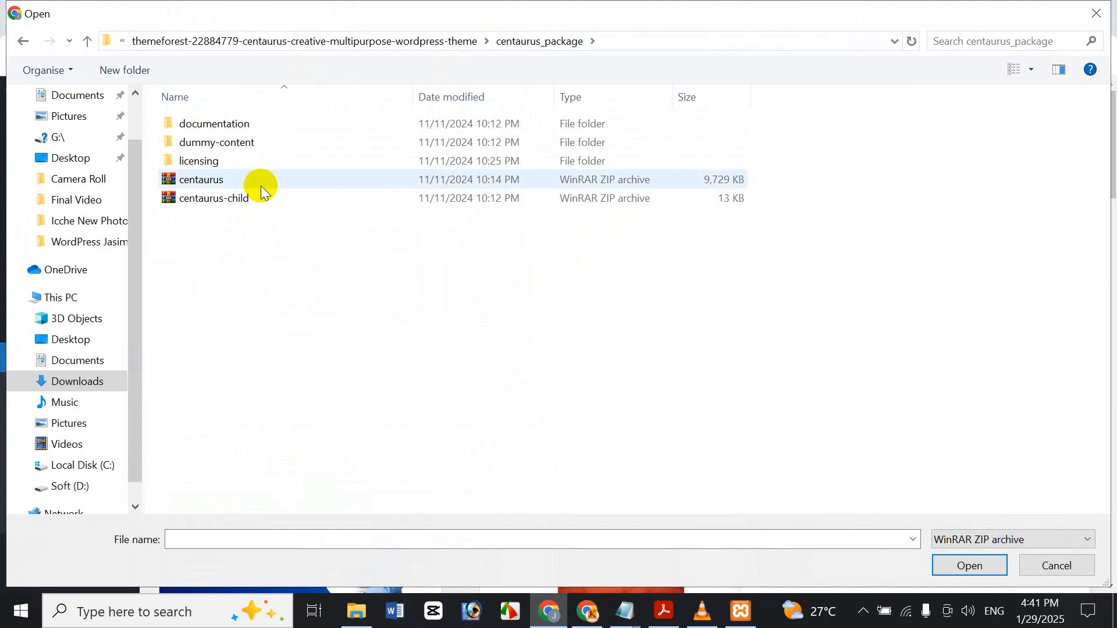
left_click(226, 180)
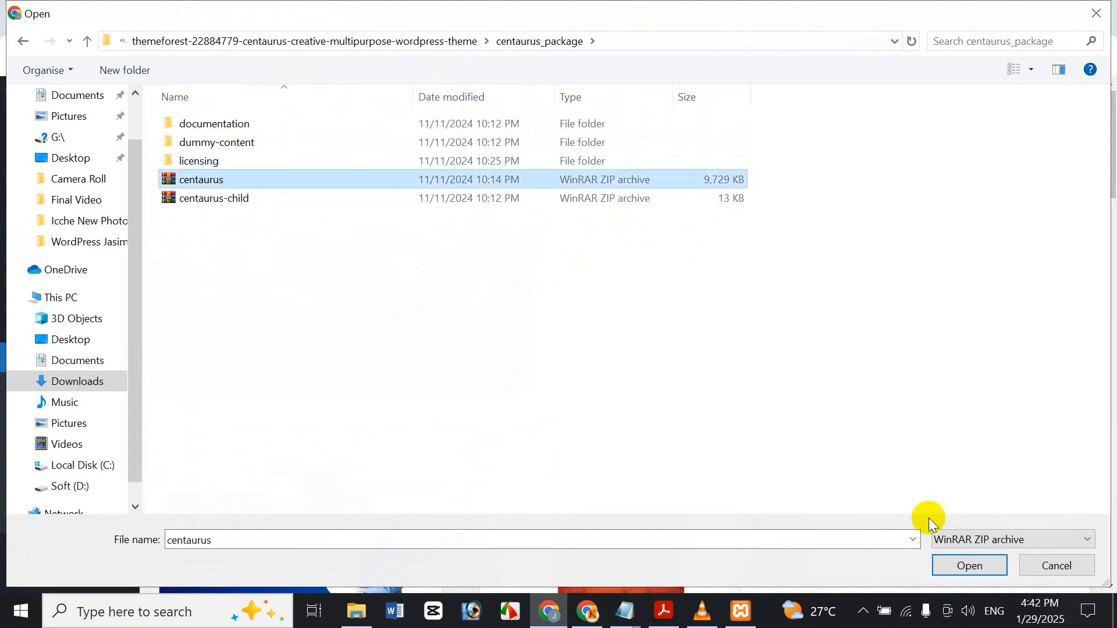
left_click(971, 575)
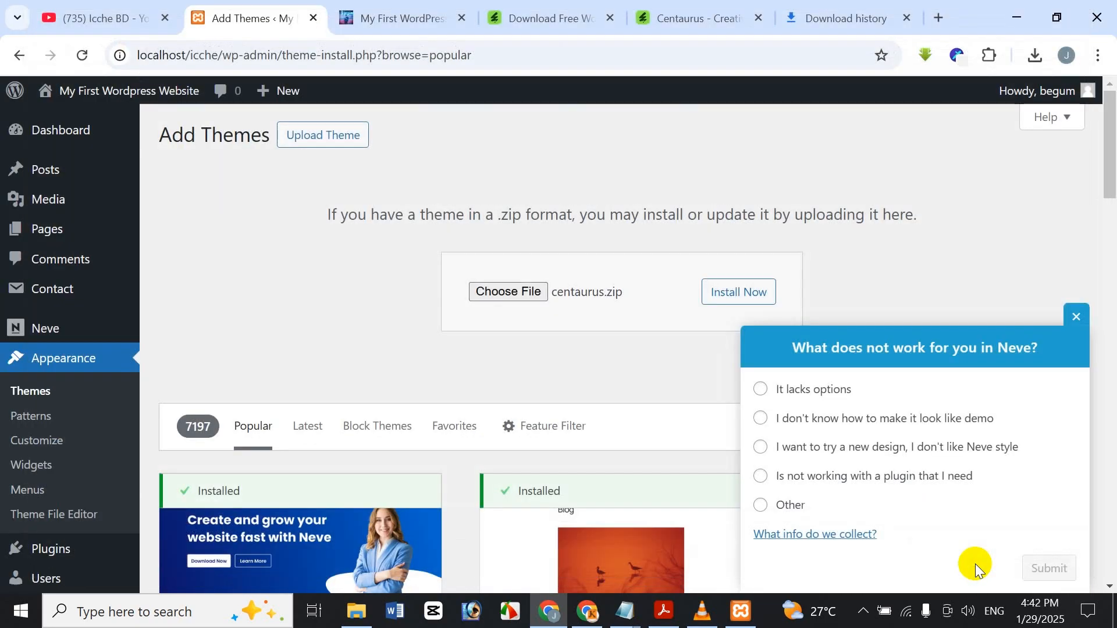
Dismiss the Neve feedback survey, install the chosen Centaurus theme and activate it
left_click(1077, 316)
left_click(762, 304)
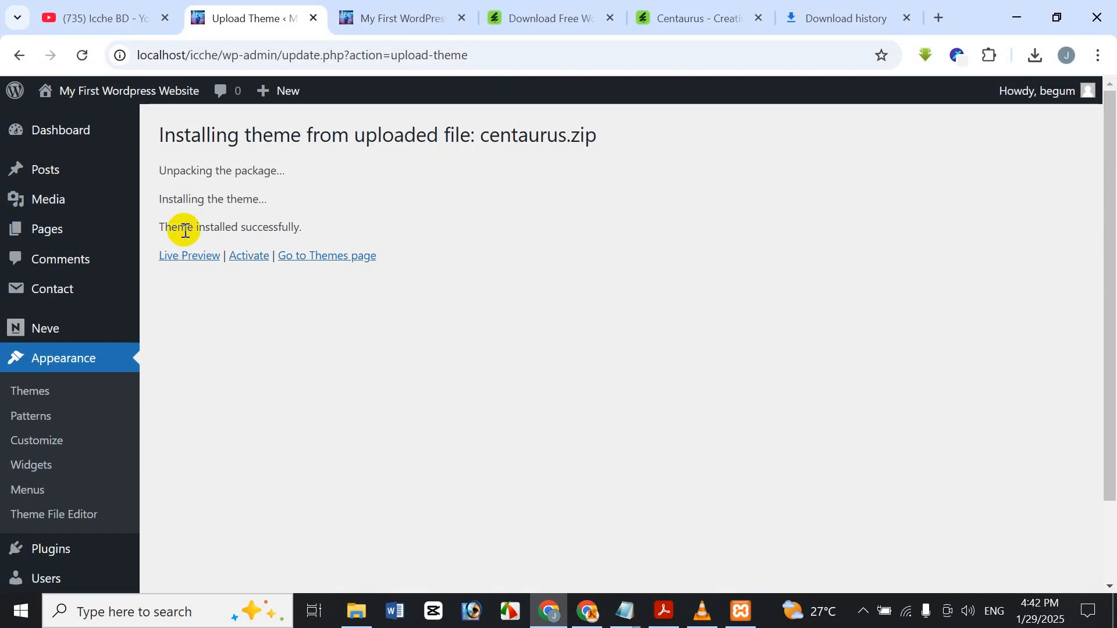
left_click(243, 260)
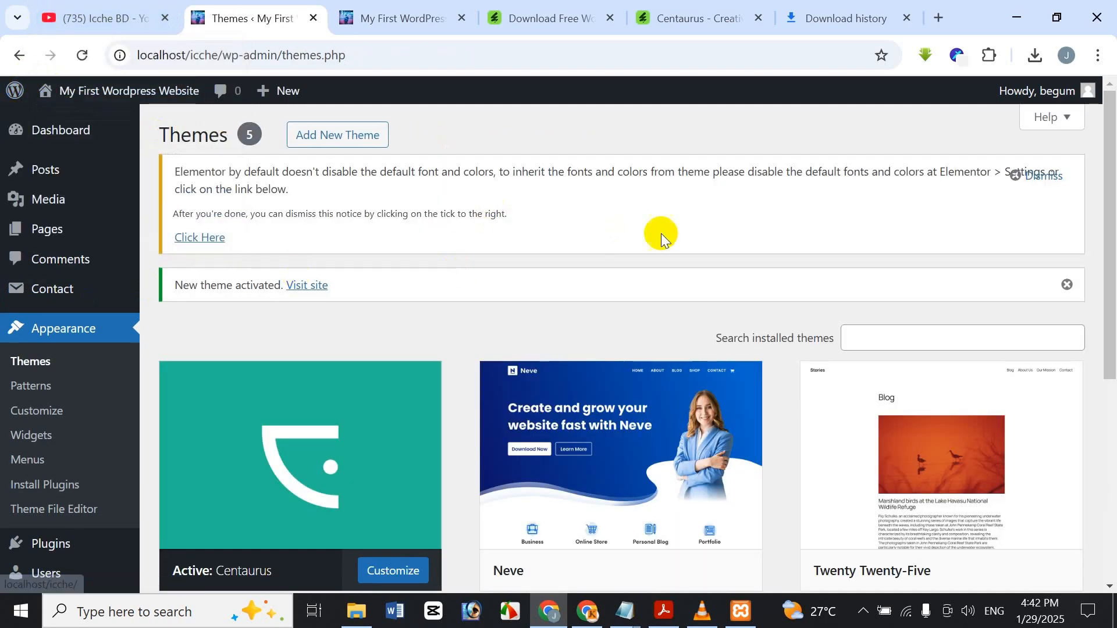
scroll(661, 233, "down", 5)
scroll(576, 221, "up", 3)
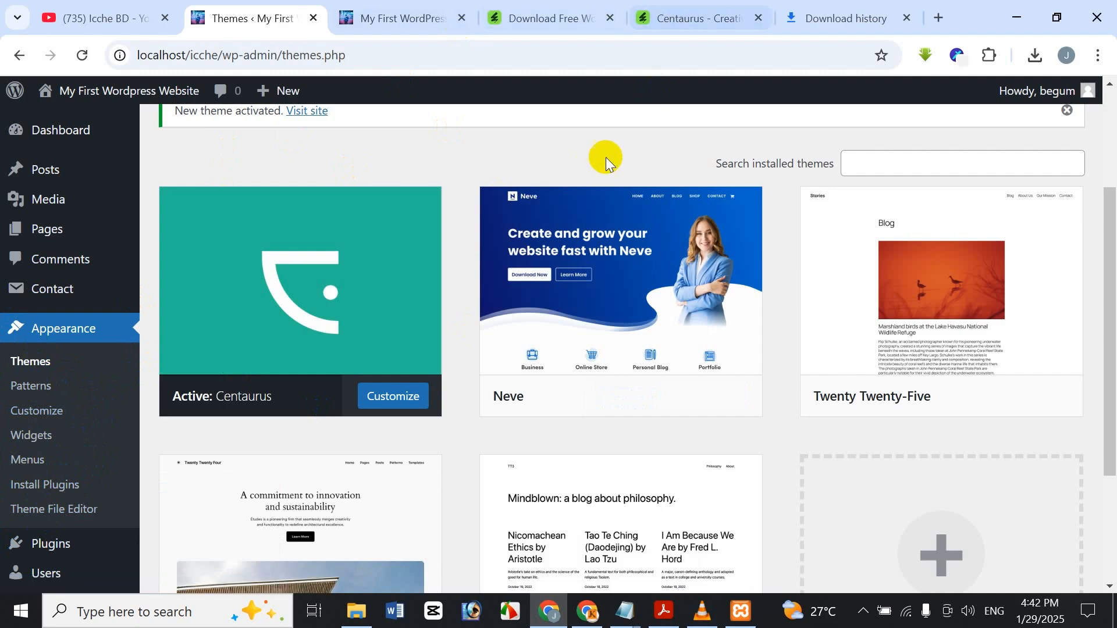
Close the download history, Centaurus and free theme download tabs, and reload the site's home page to view the active theme
left_click(906, 18)
left_click(903, 19)
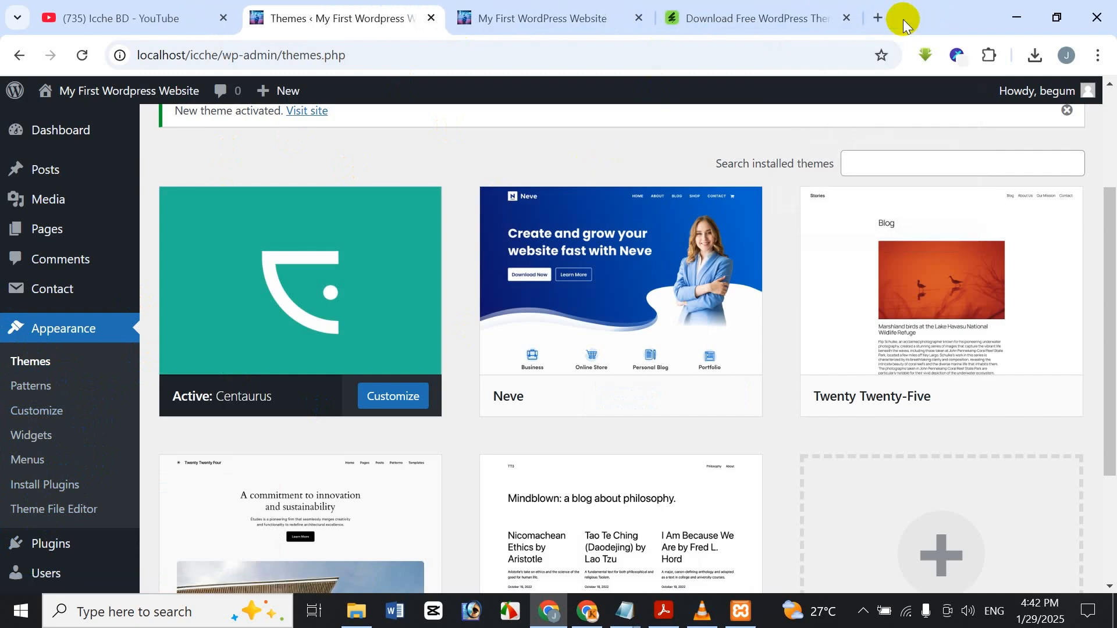
left_click(846, 20)
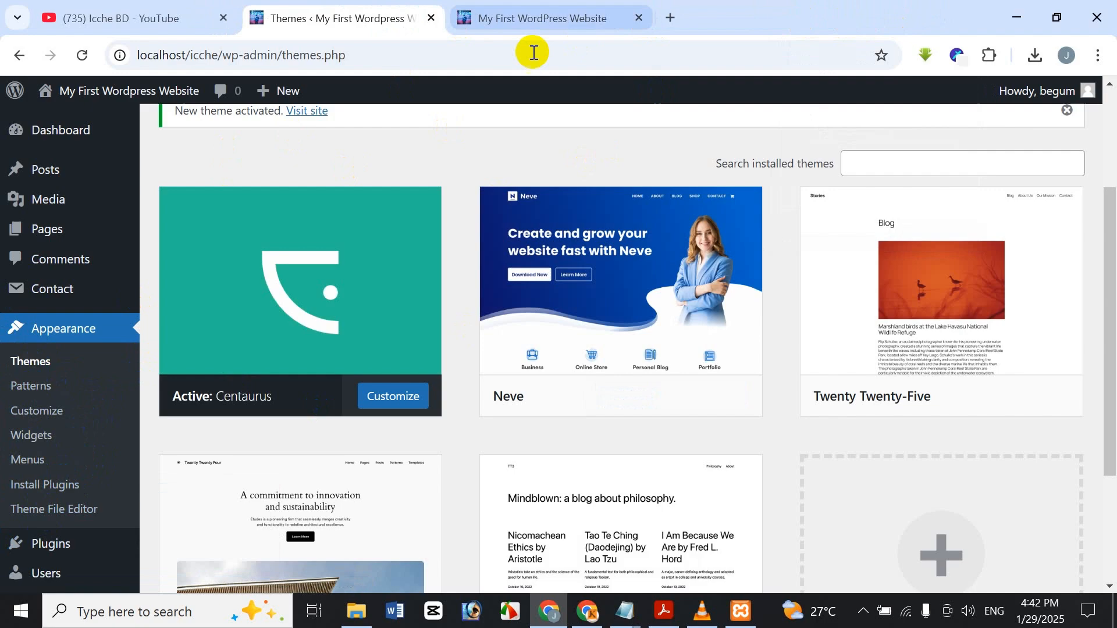
left_click(544, 18)
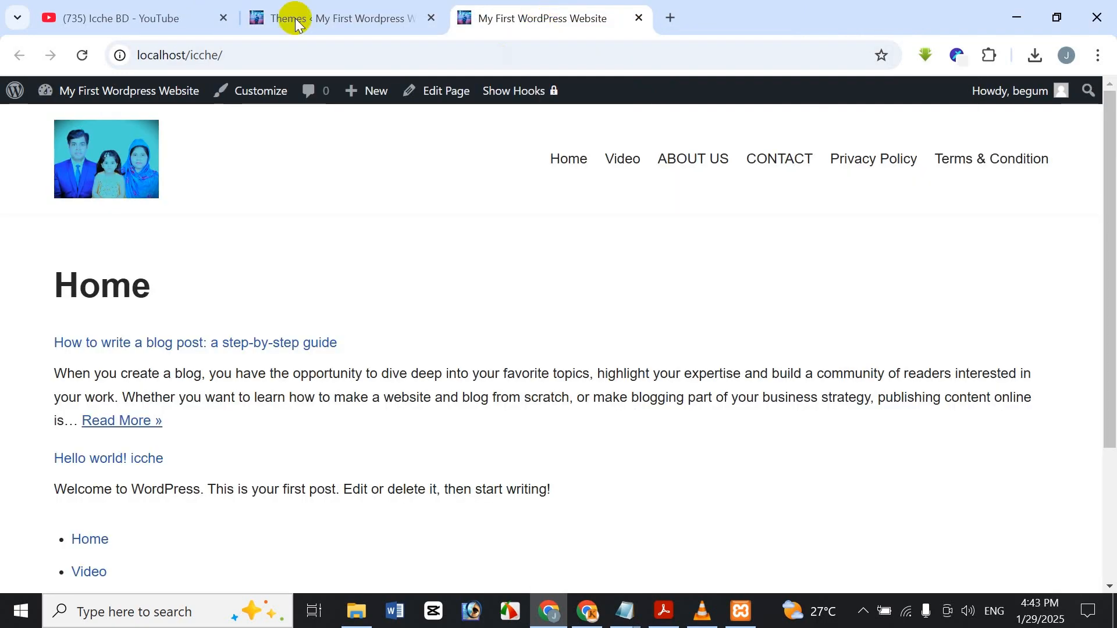
left_click(78, 56)
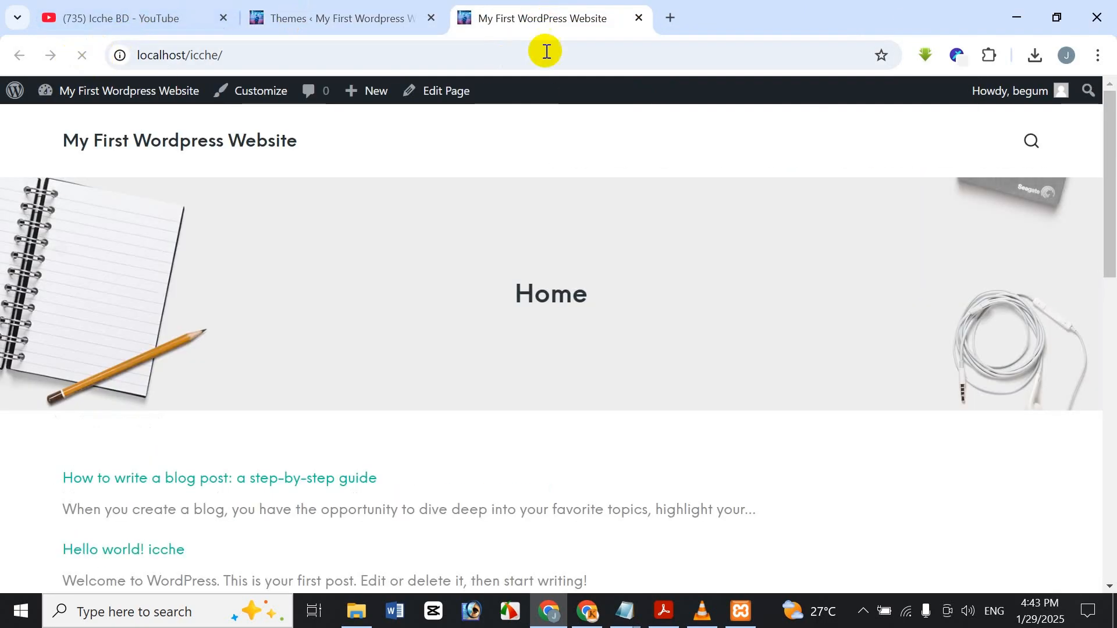
View the site's home page with the active theme and return to the WordPress Themes page to look over the installed themes
mouse_move(1112, 150)
left_mouse_down()
mouse_move(1109, 411)
mouse_move(1112, 133)
left_mouse_up()
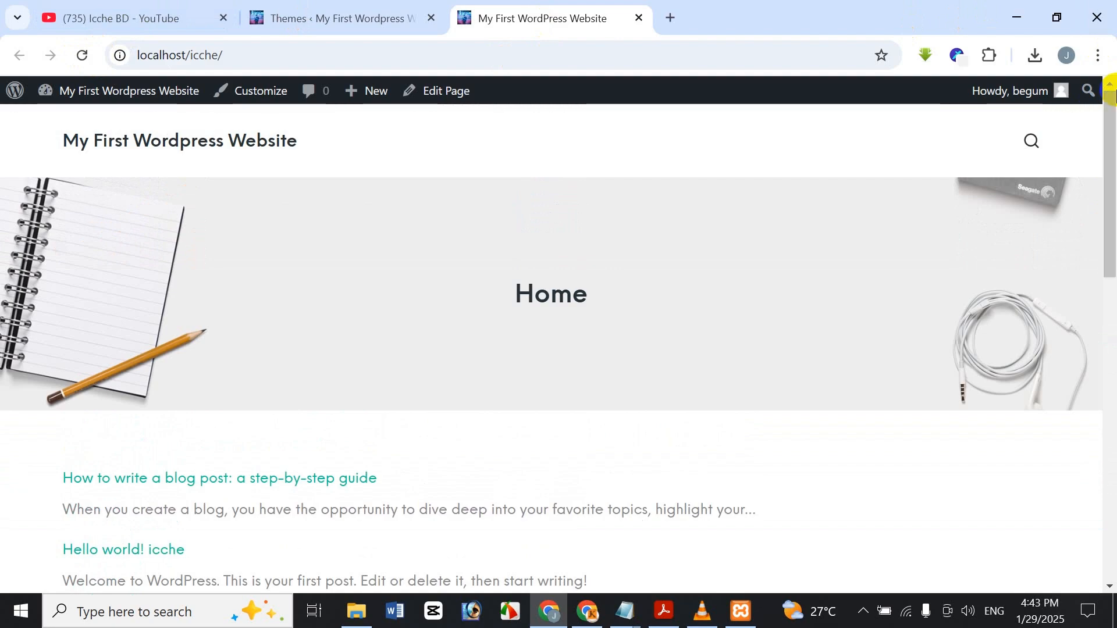
left_click(351, 7)
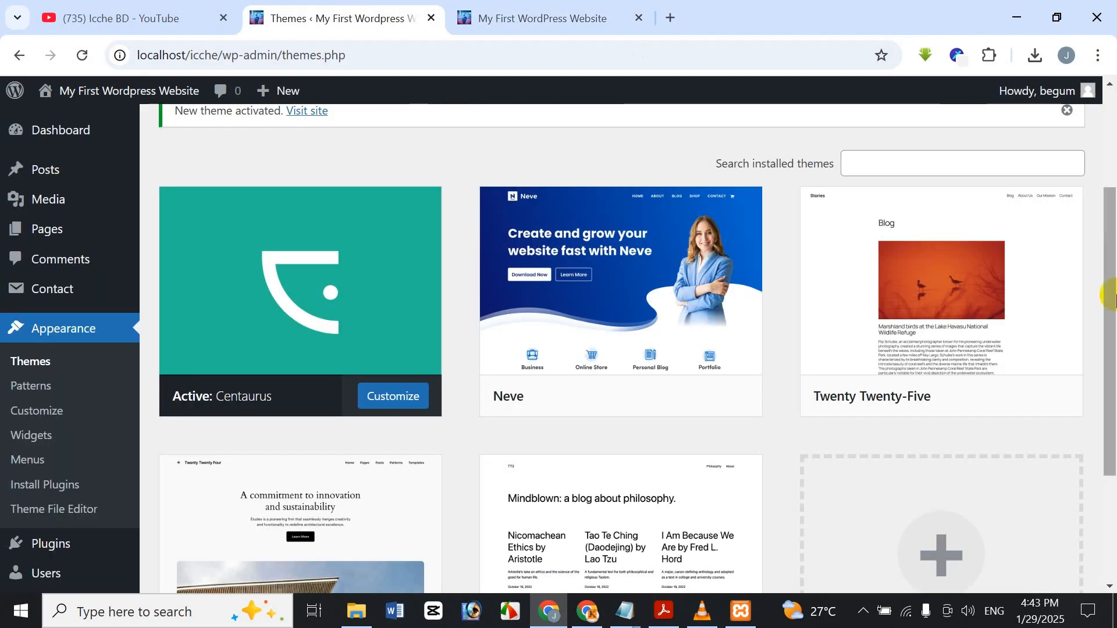
left_click_drag(1108, 295, 1029, 203)
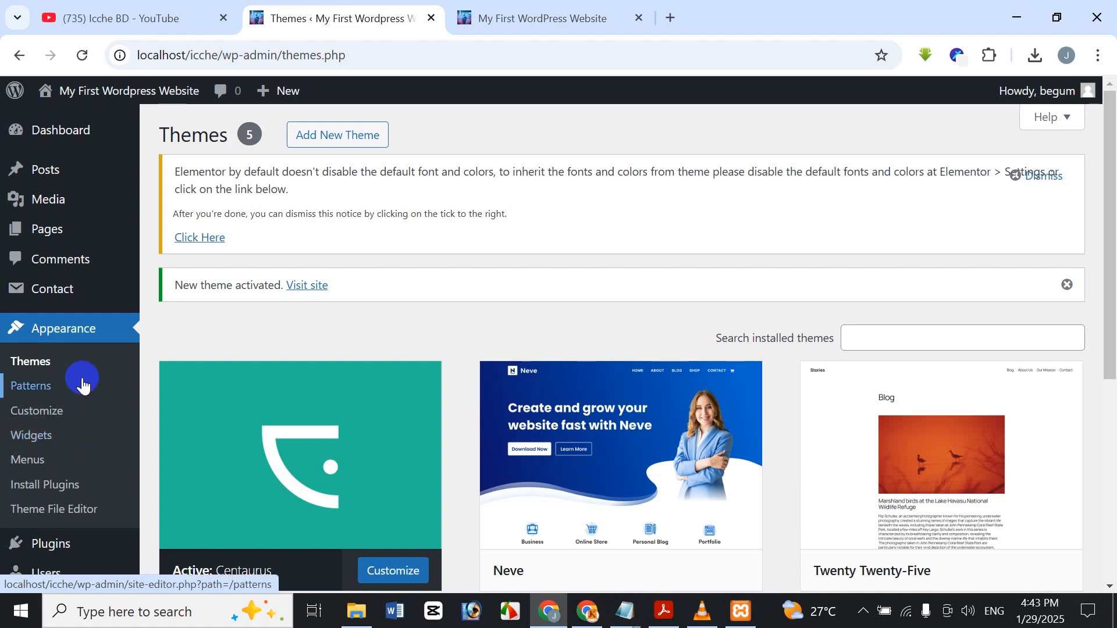
mouse_move(406, 464)
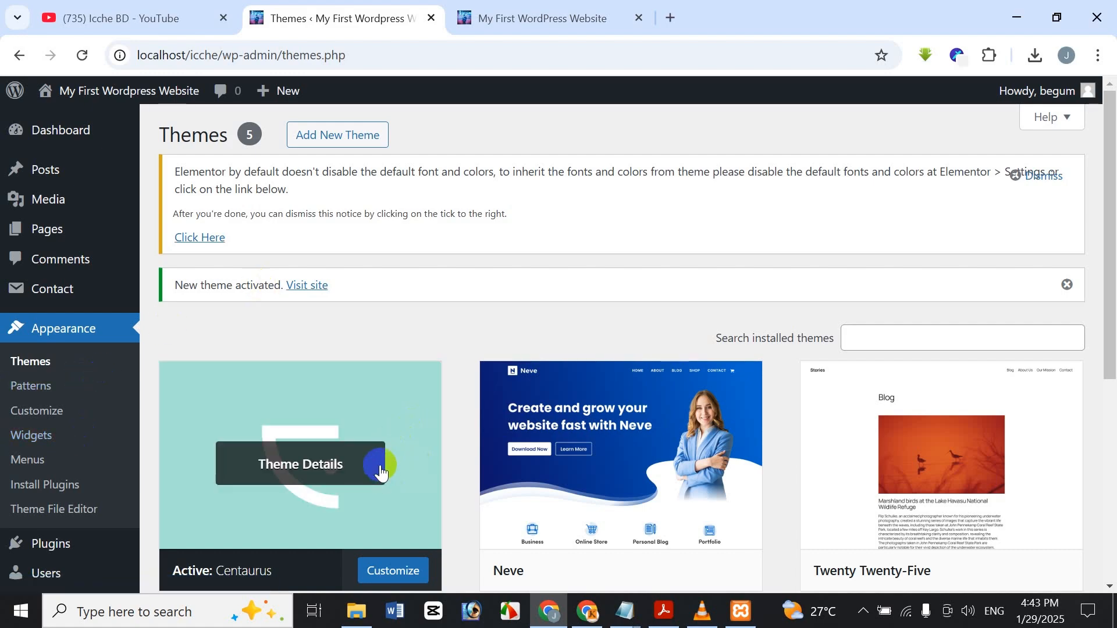
mouse_move(675, 412)
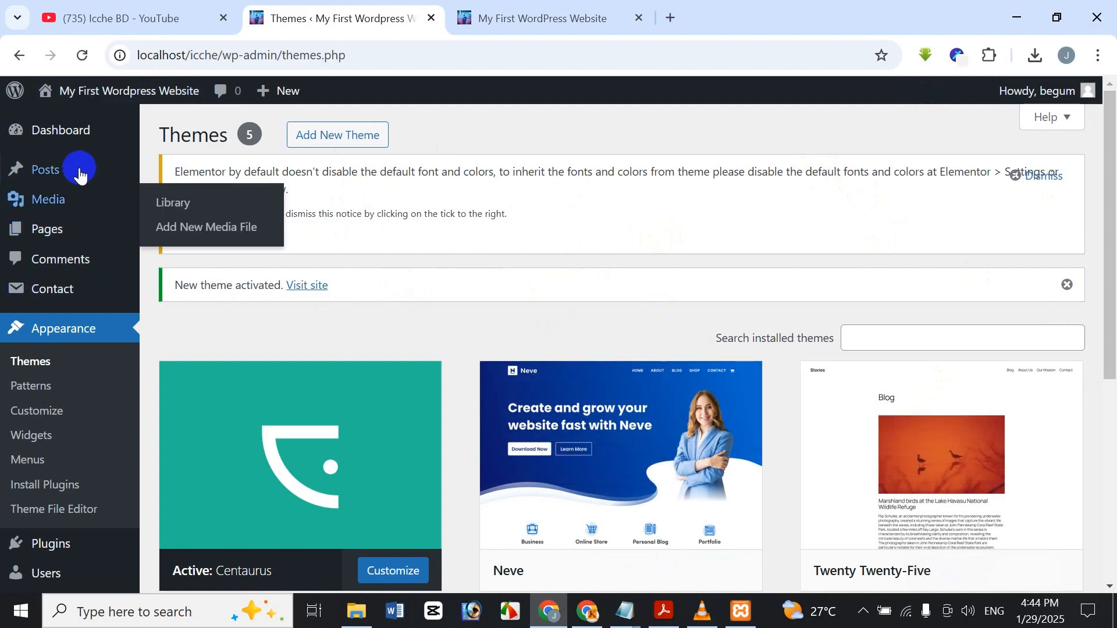
left_click(70, 205)
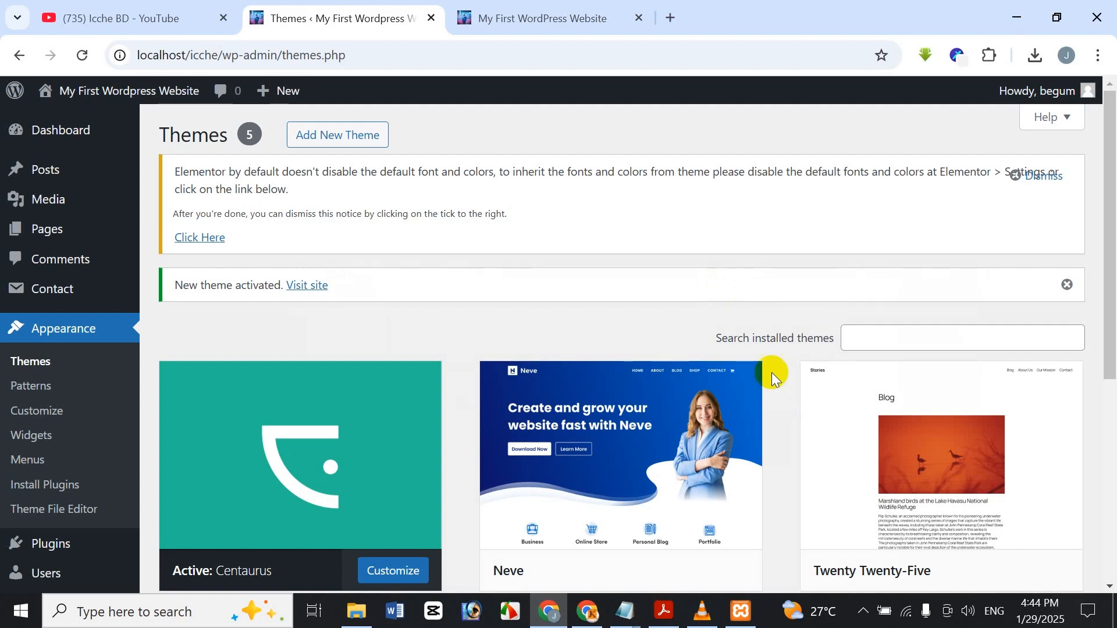
Switch to Adobe Acrobat to show the title page of the WordPress Themes tutorial PDF
left_click(661, 611)
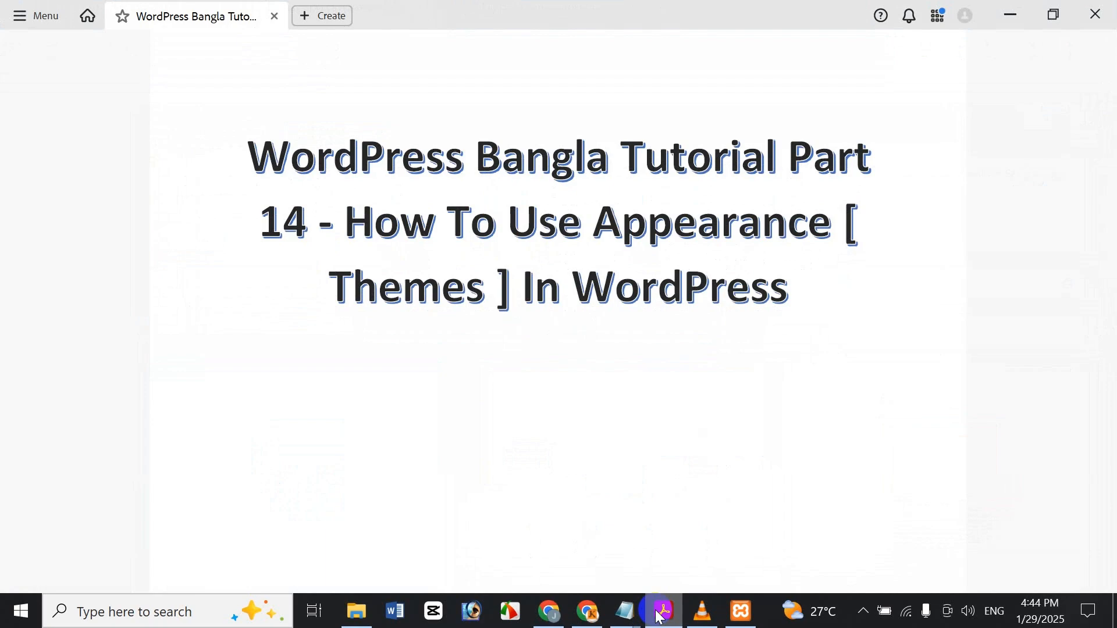